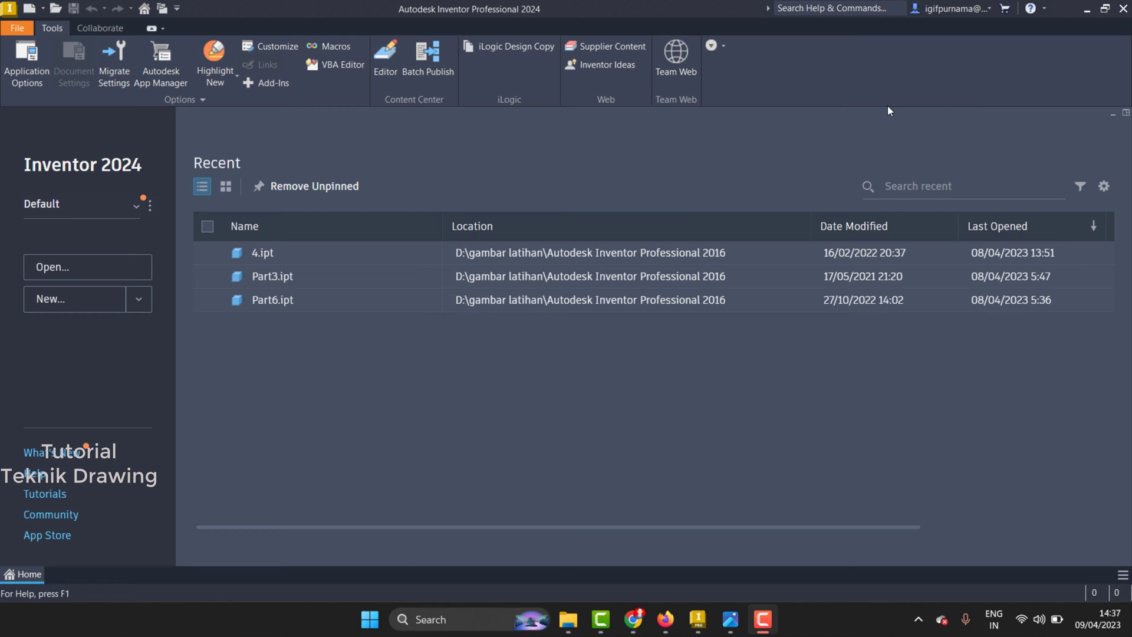
- Glance at the MS rod bracket reference drawing, then return to Inventor's home screen
{"action": "left_click", "coordinate": [730, 619]}
{"action": "scroll", "coordinate": [807, 297], "scroll_direction": "up", "scroll_amount": 3}
{"action": "scroll", "coordinate": [808, 296], "scroll_direction": "up", "scroll_amount": 1}
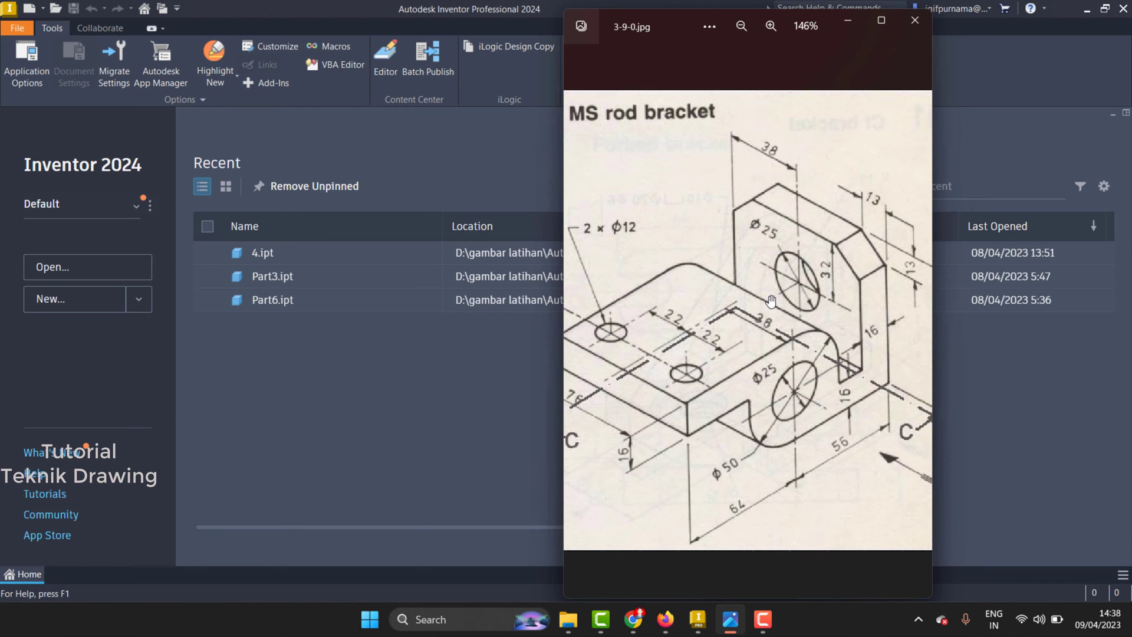
{"action": "left_click", "coordinate": [448, 164]}
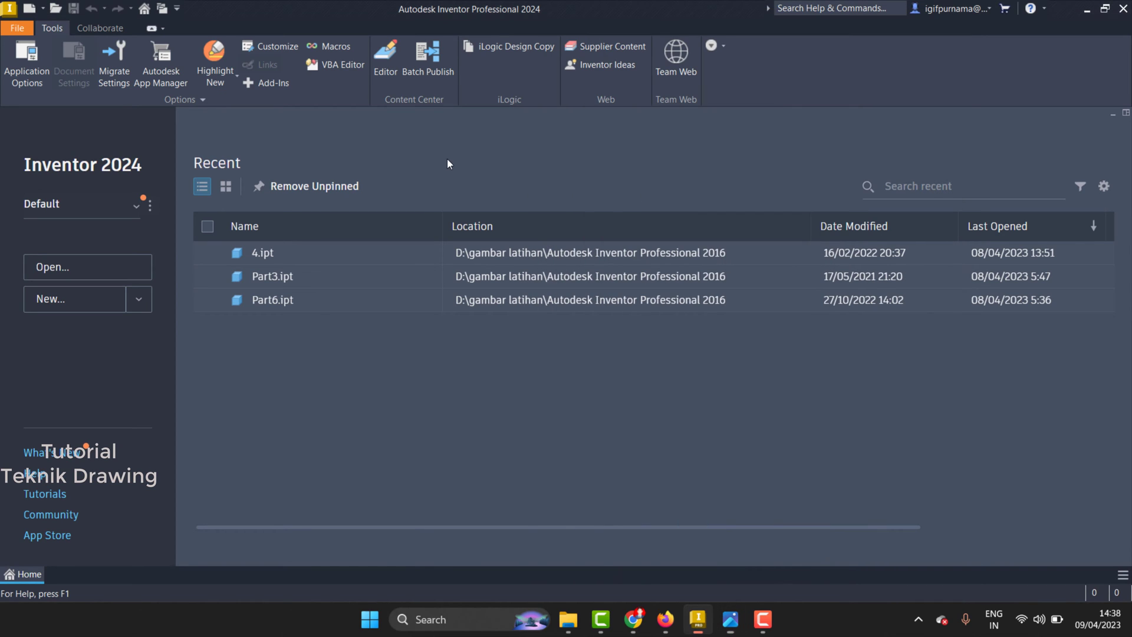
- Create a new part from the Metric Sheet Metal (mm).ipt template
{"action": "left_click", "coordinate": [63, 313]}
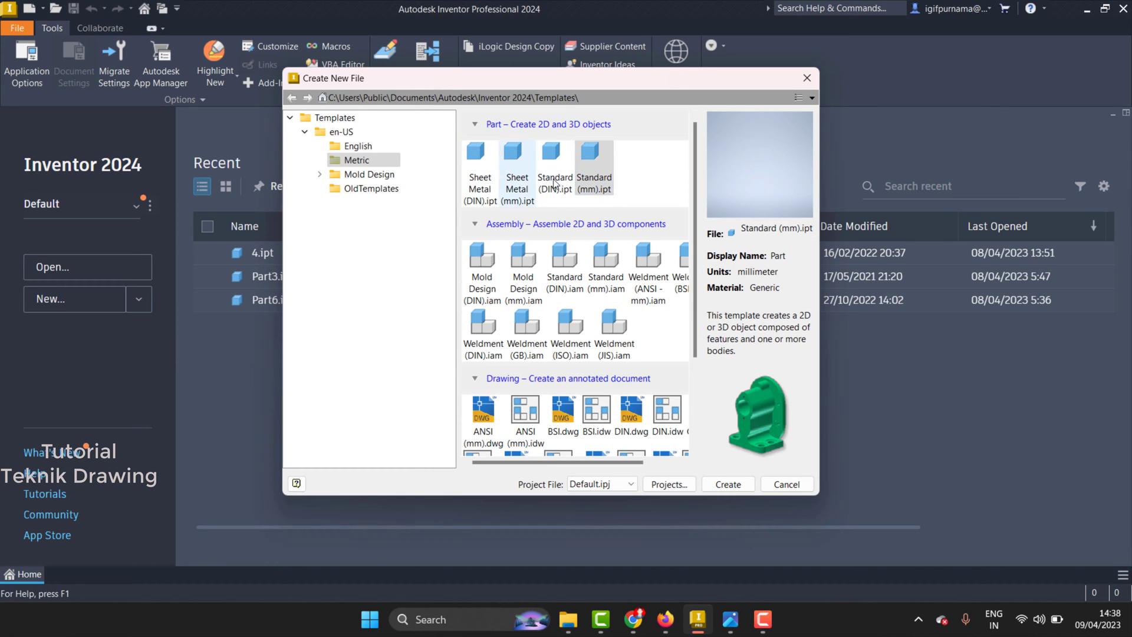
{"action": "left_click", "coordinate": [482, 200]}
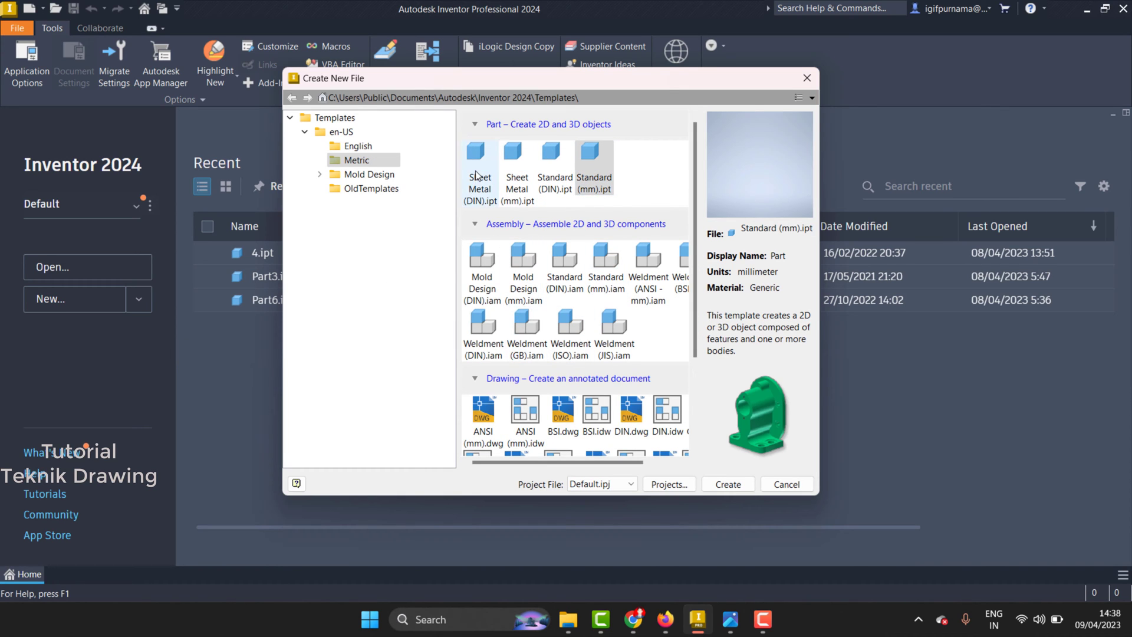
{"action": "left_click", "coordinate": [519, 195]}
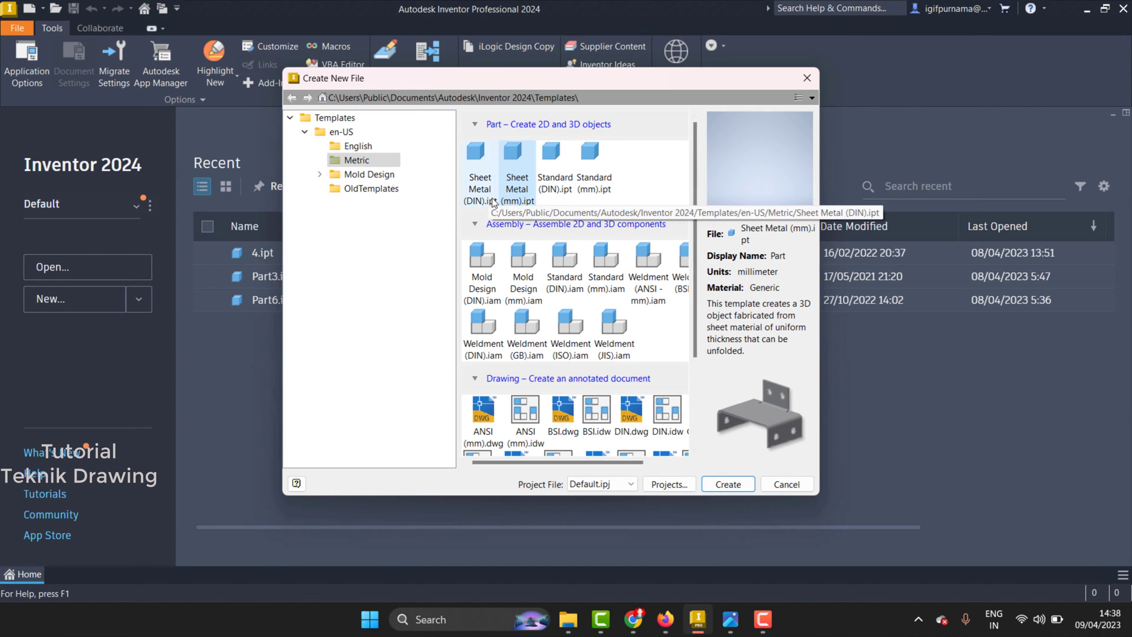
{"action": "left_click", "coordinate": [731, 486]}
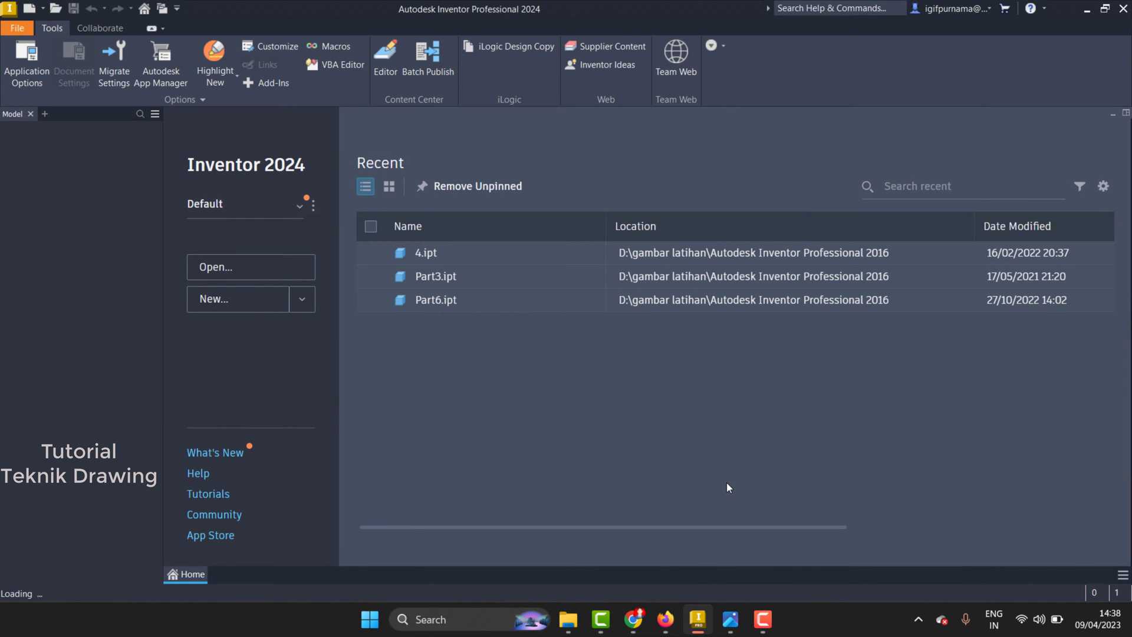
- Zoom and pan around the 3-9-0.jpg bracket drawing in Photos, then minimize it
{"action": "left_click", "coordinate": [724, 629]}
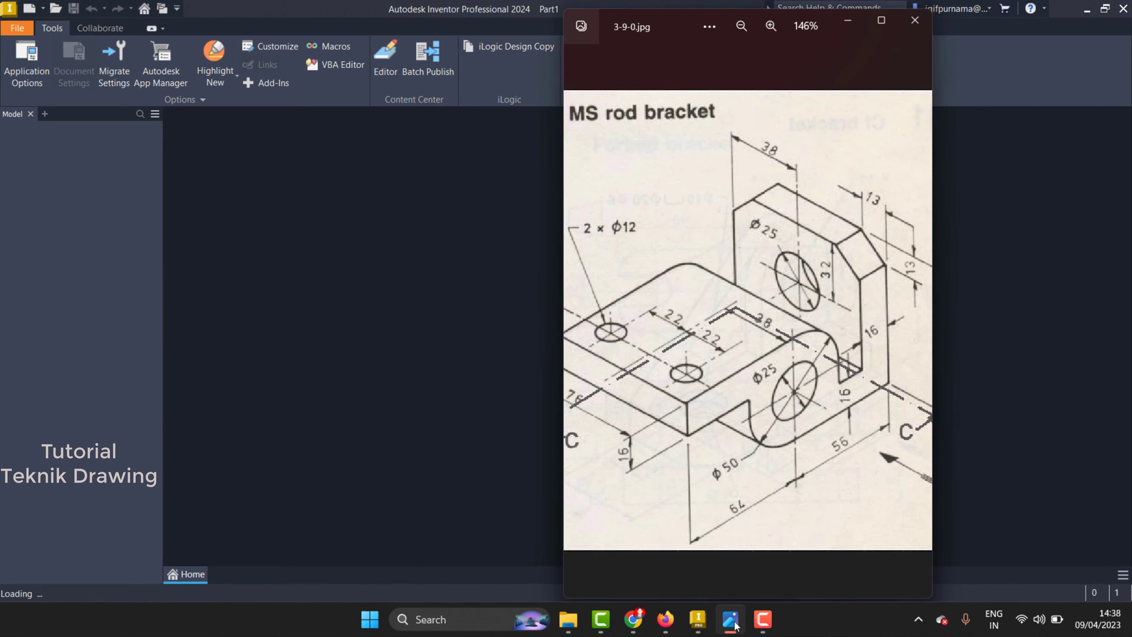
{"action": "scroll", "coordinate": [786, 380], "scroll_direction": "up", "scroll_amount": 2}
{"action": "scroll", "coordinate": [786, 381], "scroll_direction": "up", "scroll_amount": 1}
{"action": "scroll", "coordinate": [785, 380], "scroll_direction": "up", "scroll_amount": 1}
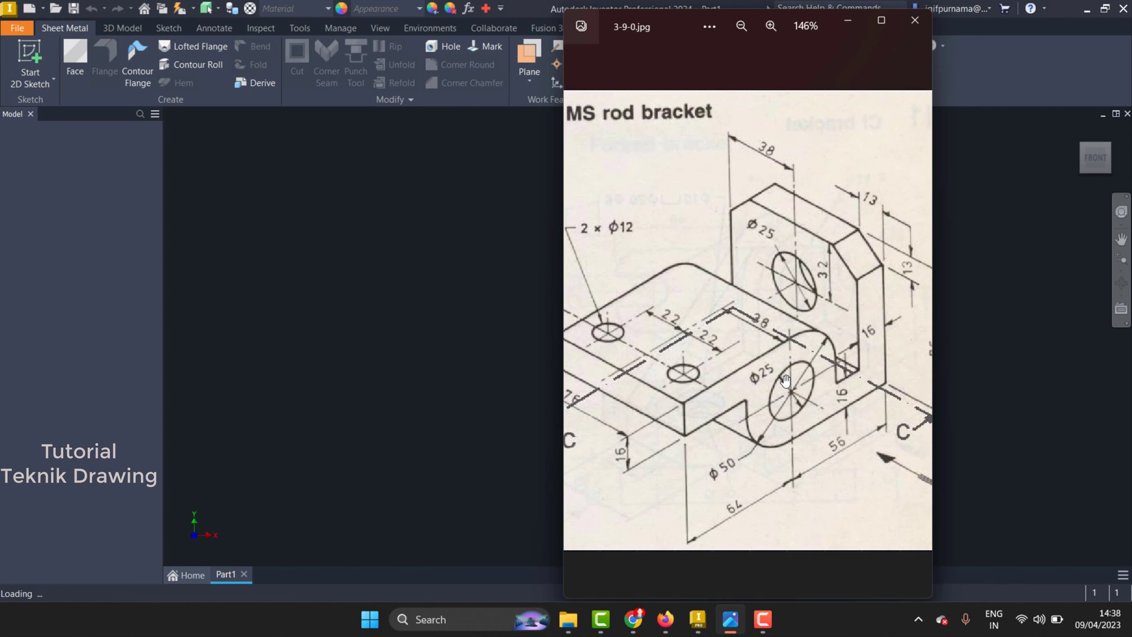
{"action": "scroll", "coordinate": [786, 382], "scroll_direction": "down", "scroll_amount": 1}
{"action": "scroll", "coordinate": [757, 329], "scroll_direction": "up", "scroll_amount": 1}
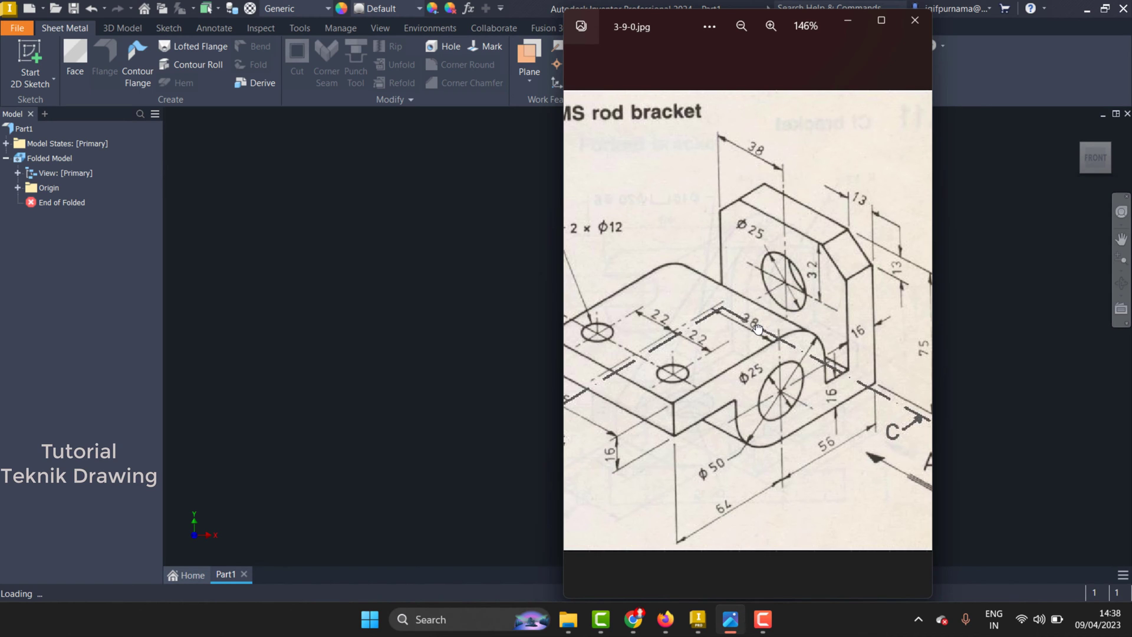
{"action": "left_click_drag", "start_coordinate": [758, 329], "coordinate": [778, 321]}
{"action": "scroll", "coordinate": [777, 320], "scroll_direction": "down", "scroll_amount": 1}
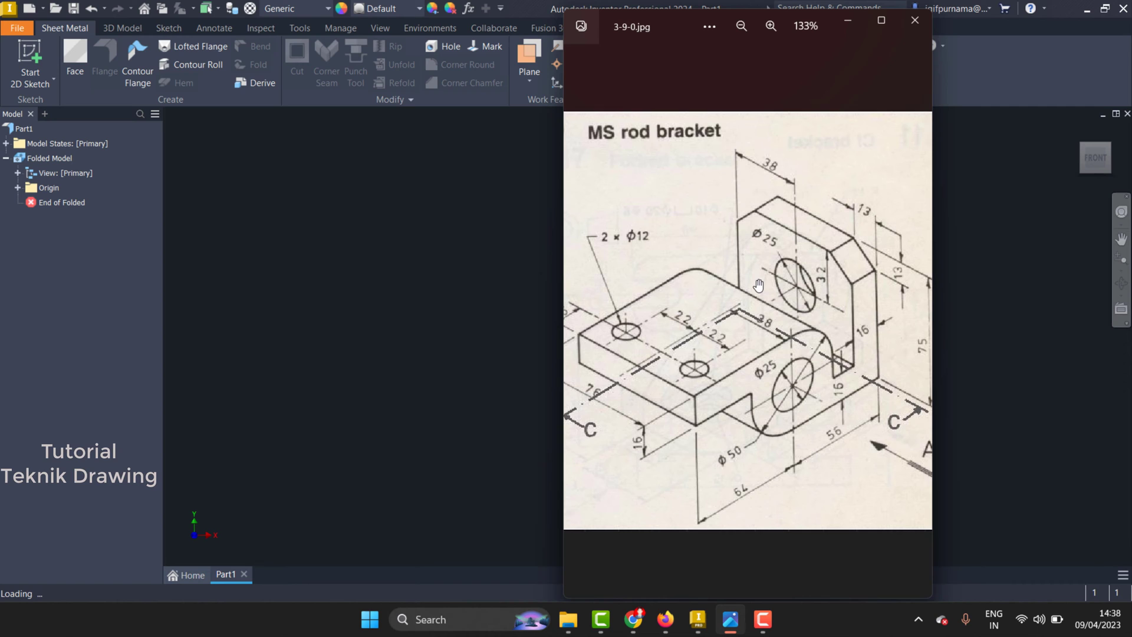
{"action": "scroll", "coordinate": [771, 339], "scroll_direction": "up", "scroll_amount": 1}
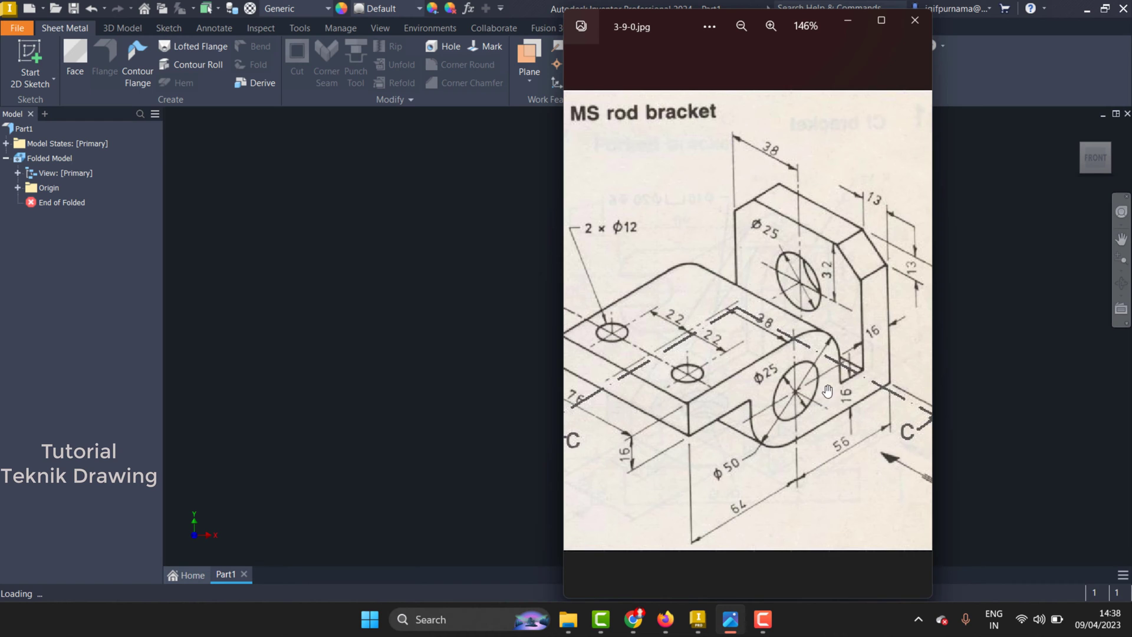
{"action": "scroll", "coordinate": [795, 398], "scroll_direction": "down", "scroll_amount": 2}
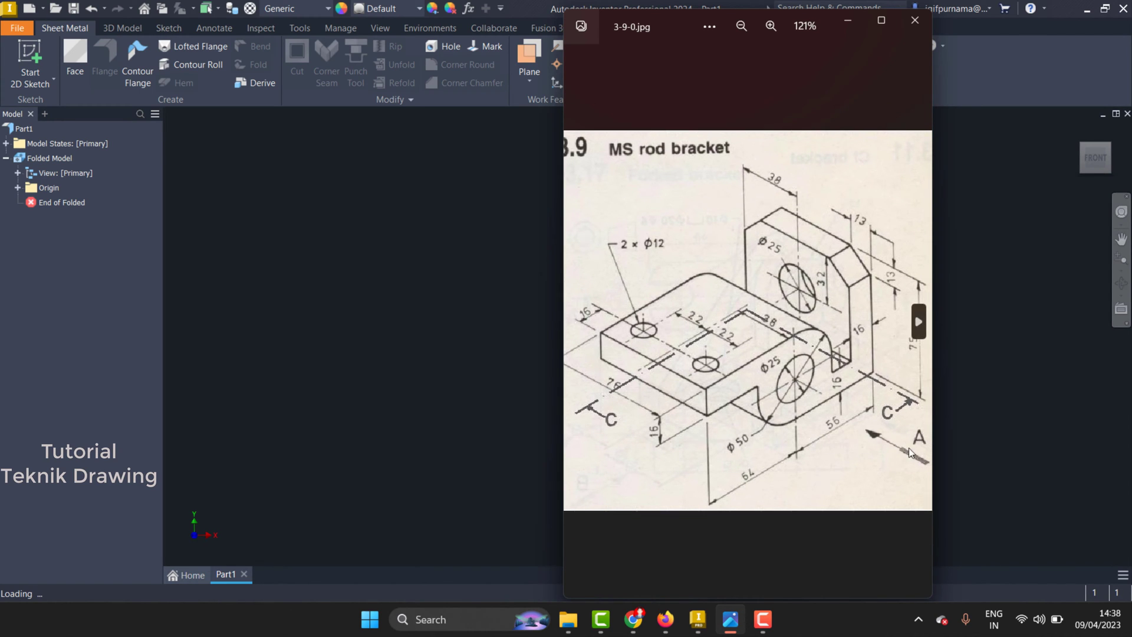
{"action": "scroll", "coordinate": [761, 387], "scroll_direction": "up", "scroll_amount": 1}
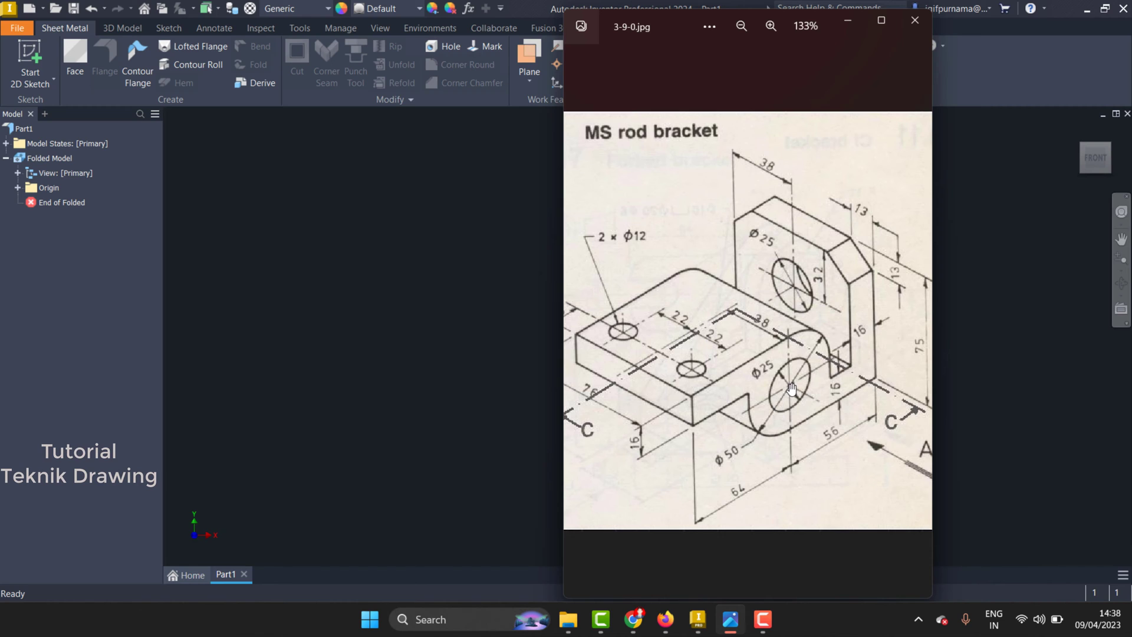
{"action": "scroll", "coordinate": [813, 407], "scroll_direction": "up", "scroll_amount": 1}
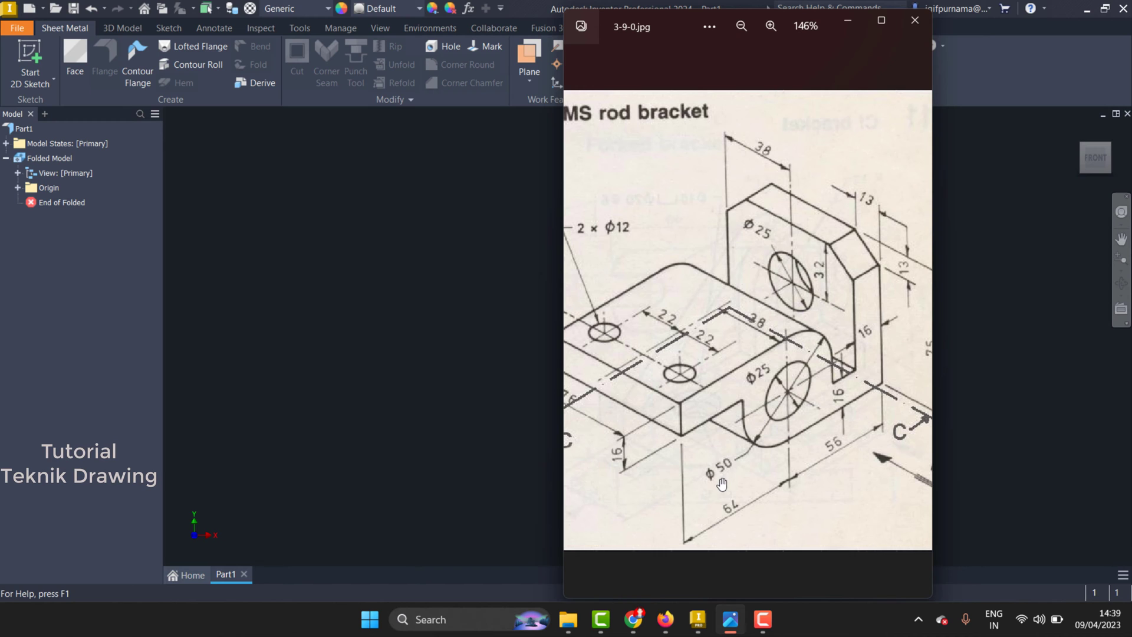
{"action": "left_click", "coordinate": [844, 25]}
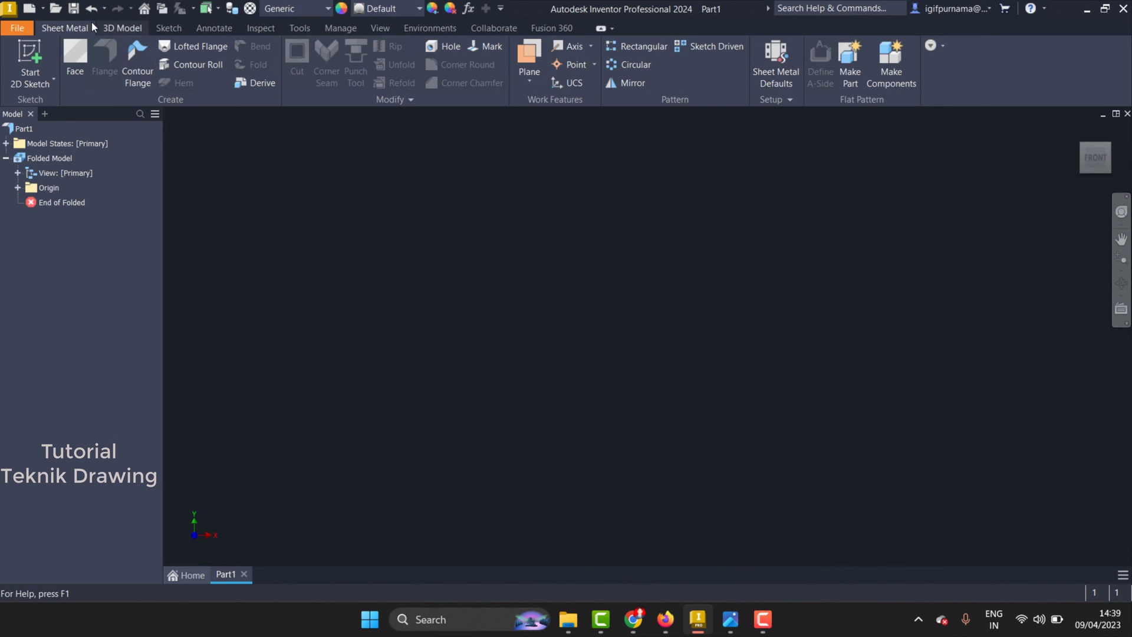
- Start a new 2D sketch on the YZ origin plane
{"action": "left_click", "coordinate": [40, 83]}
{"action": "left_click", "coordinate": [54, 76]}
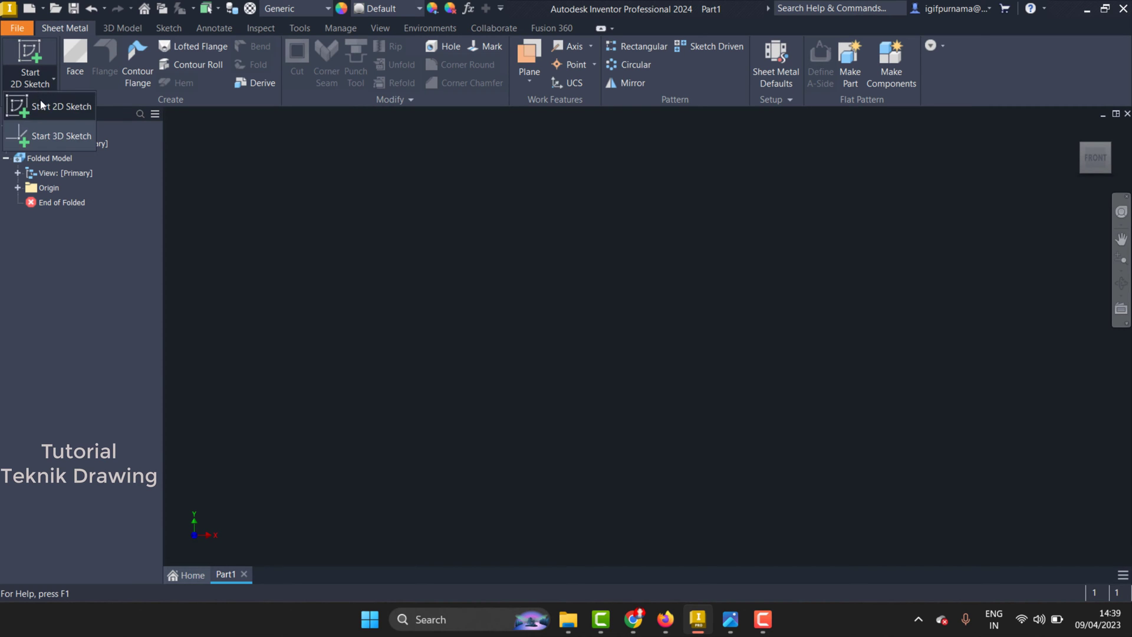
{"action": "left_click", "coordinate": [66, 110]}
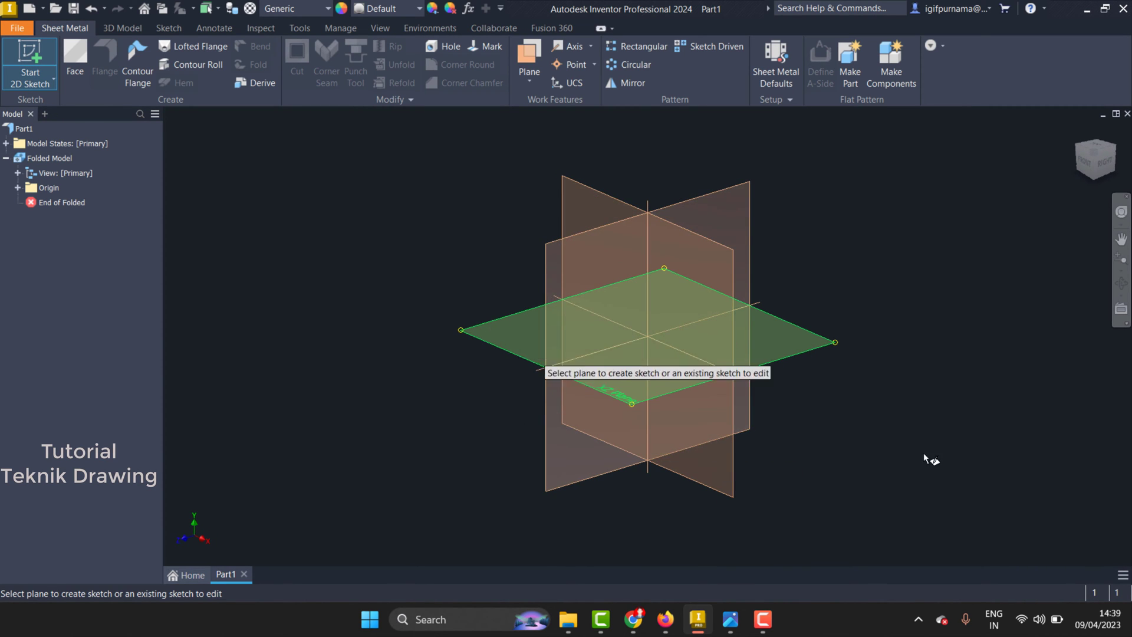
{"action": "left_click", "coordinate": [740, 625]}
{"action": "left_click", "coordinate": [740, 626]}
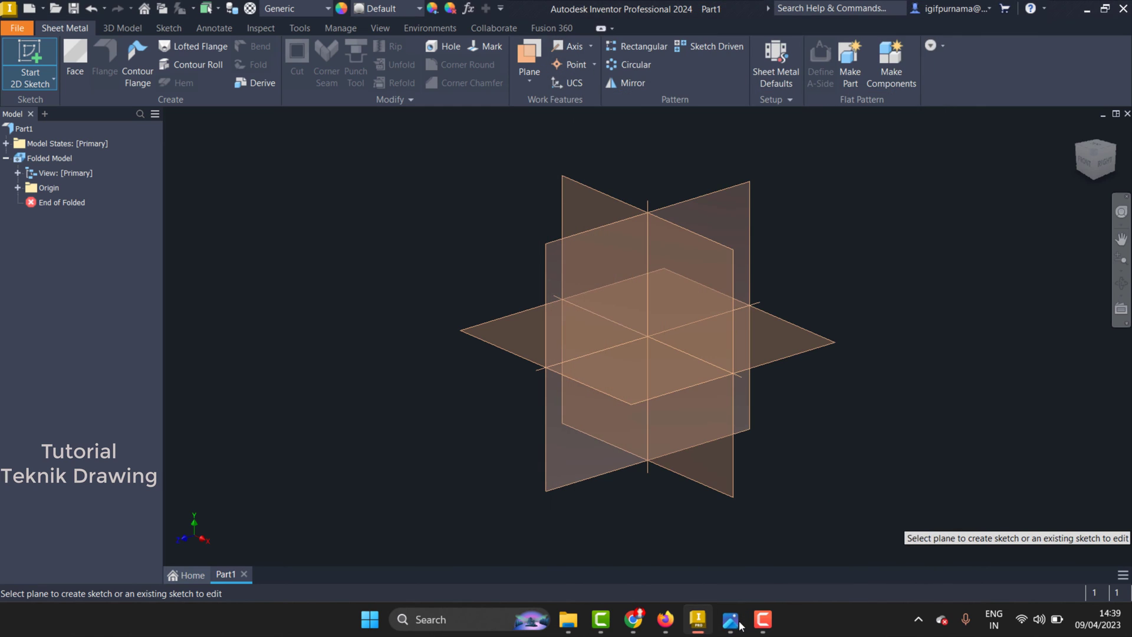
{"action": "left_click", "coordinate": [594, 280]}
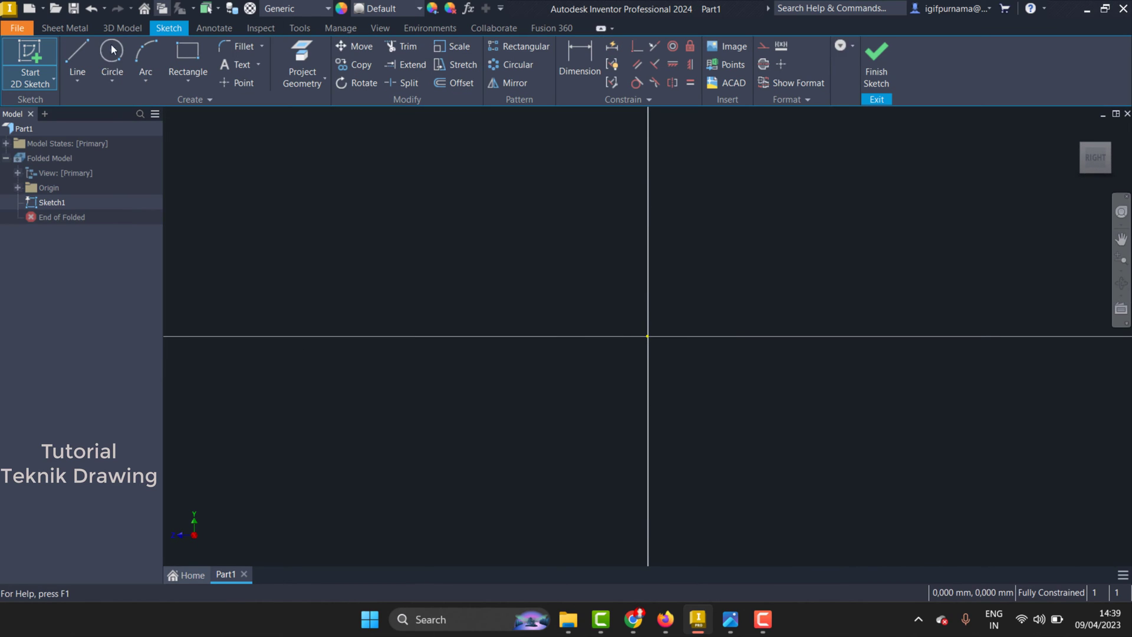
- Draw a 50 mm diameter circle centred on the sketch origin
{"action": "left_click", "coordinate": [112, 52]}
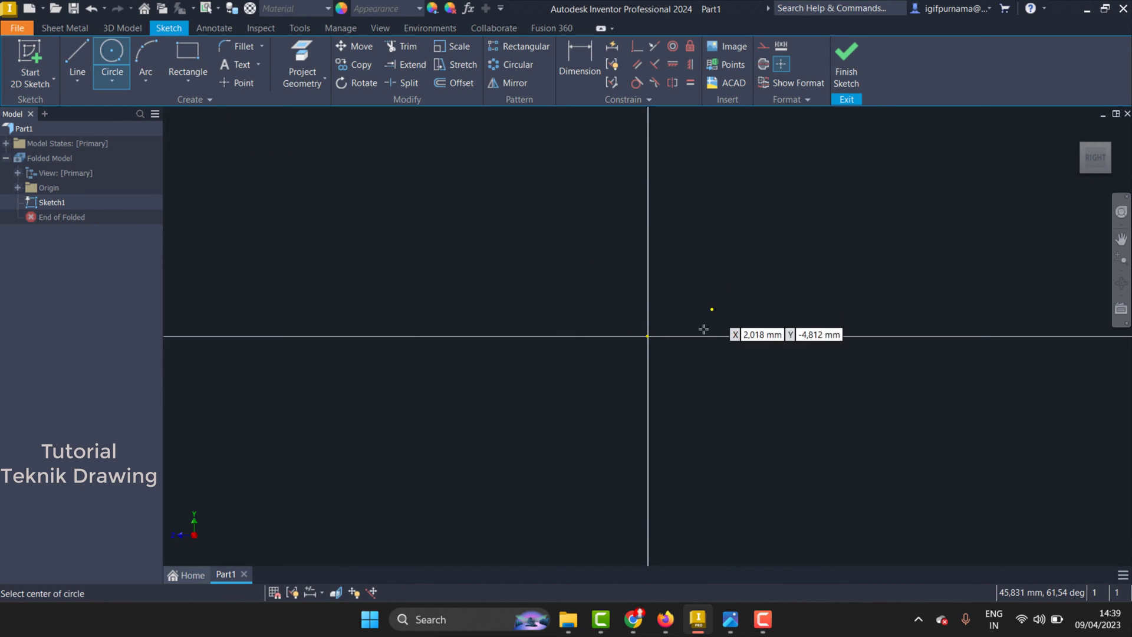
{"action": "left_click", "coordinate": [647, 336]}
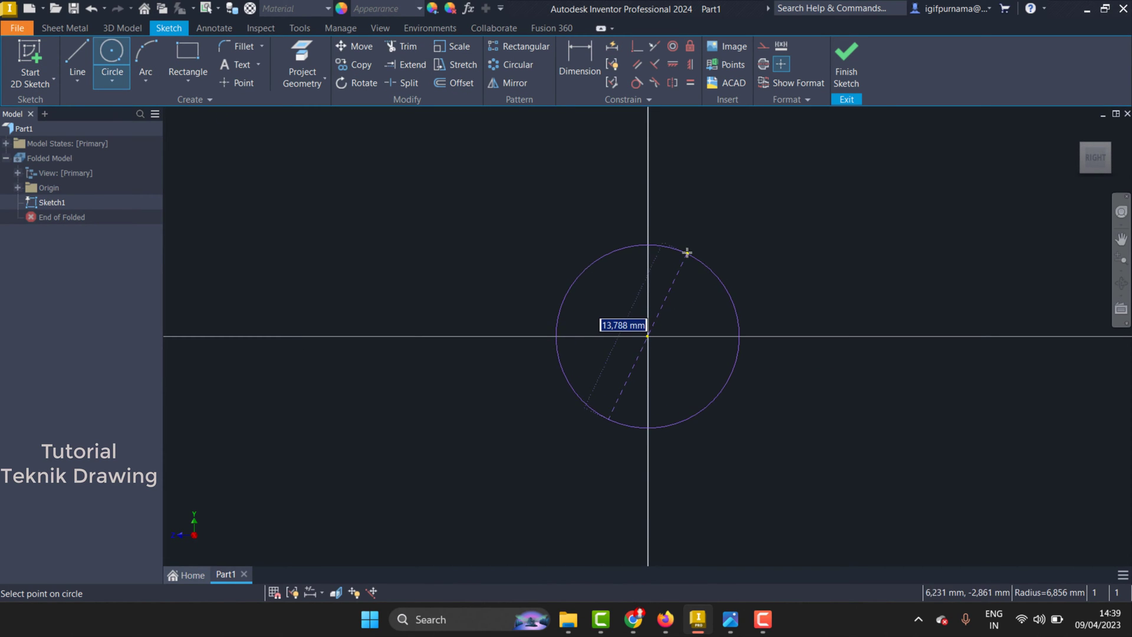
{"action": "type", "text": "50"}
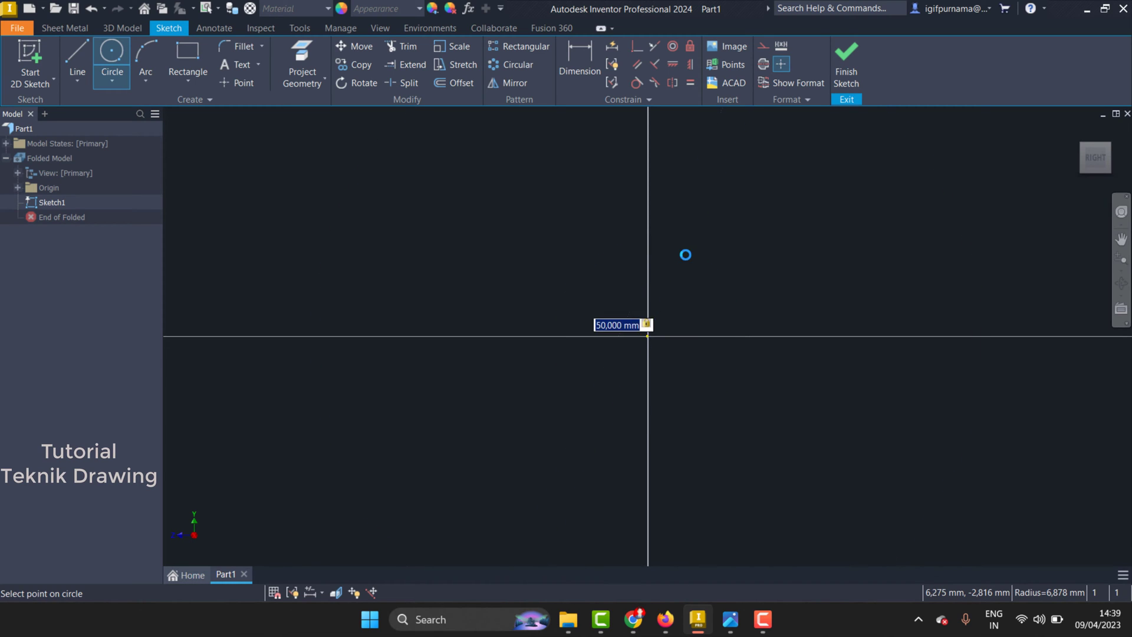
{"action": "key", "text": "Return"}
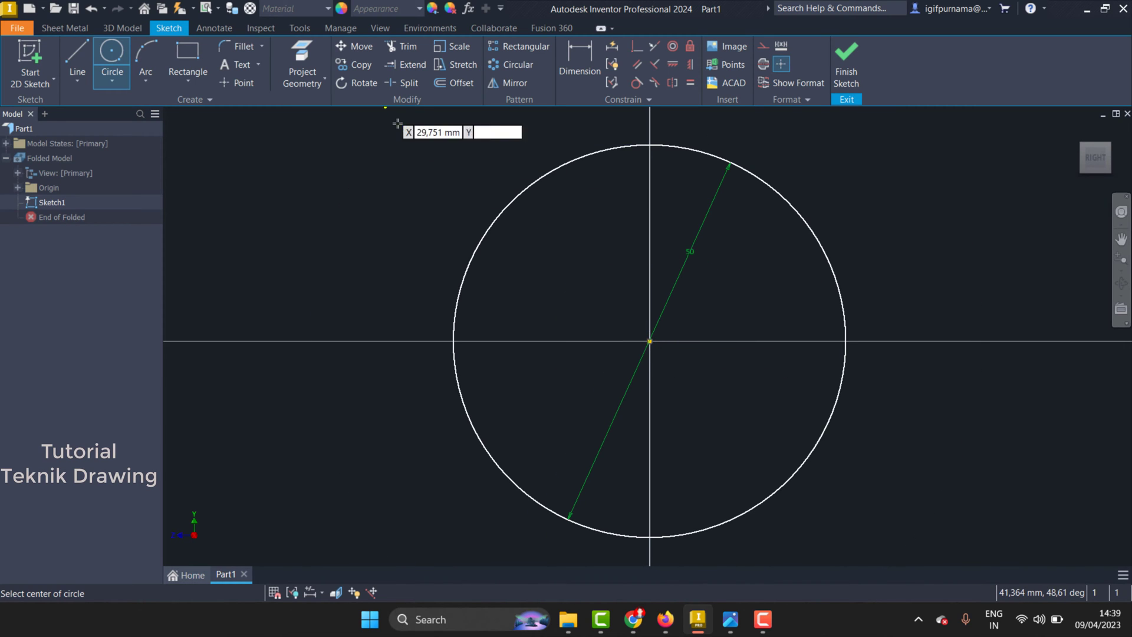
- Add a concentric 25 mm inner circle at the origin, checking the reference drawing
{"action": "left_click", "coordinate": [730, 619]}
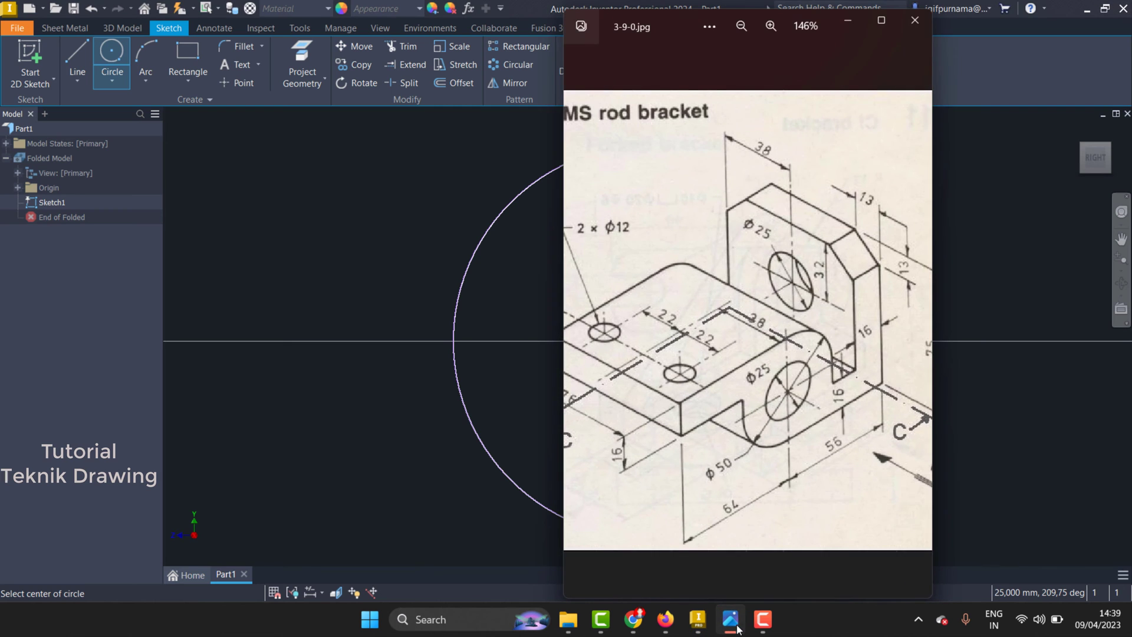
{"action": "scroll", "coordinate": [823, 439], "scroll_direction": "up", "scroll_amount": 3}
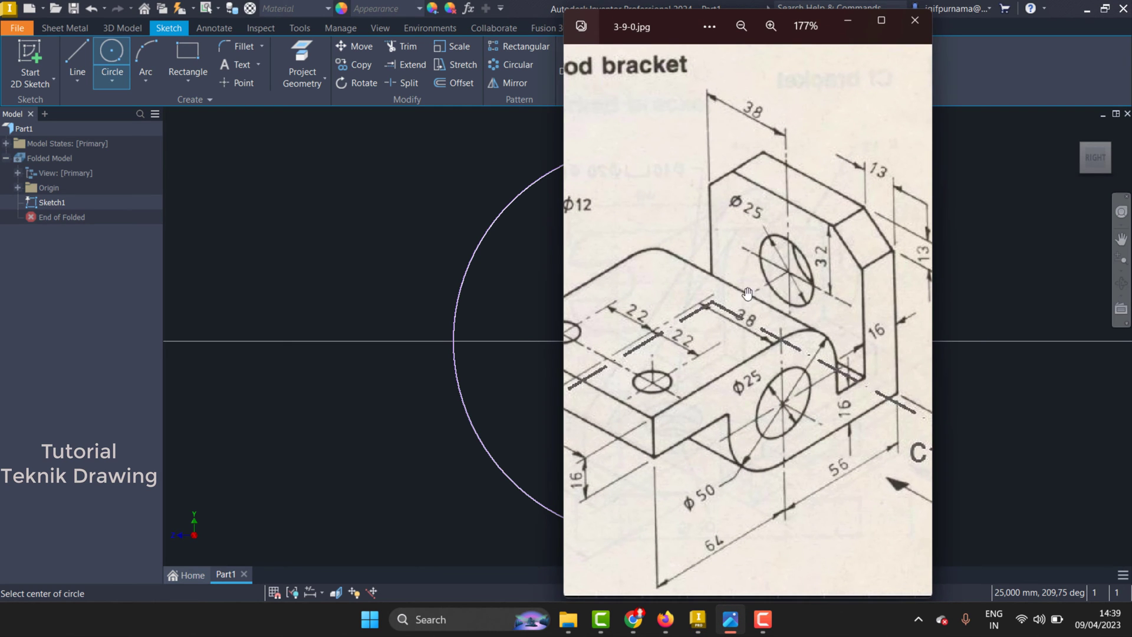
{"action": "left_click", "coordinate": [848, 21]}
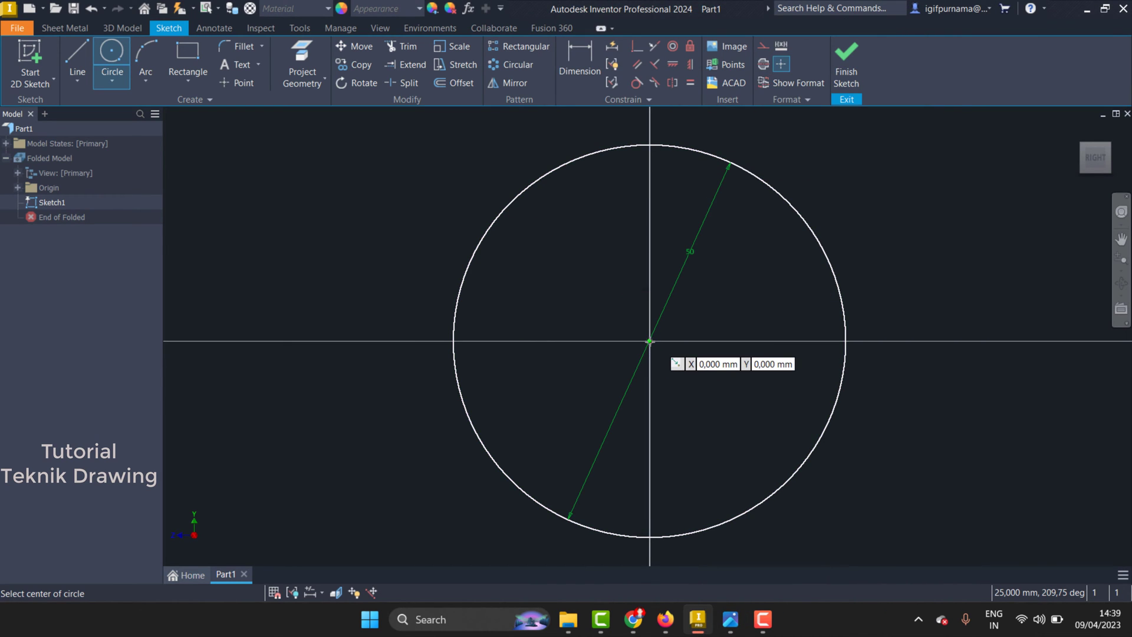
{"action": "left_click", "coordinate": [649, 341]}
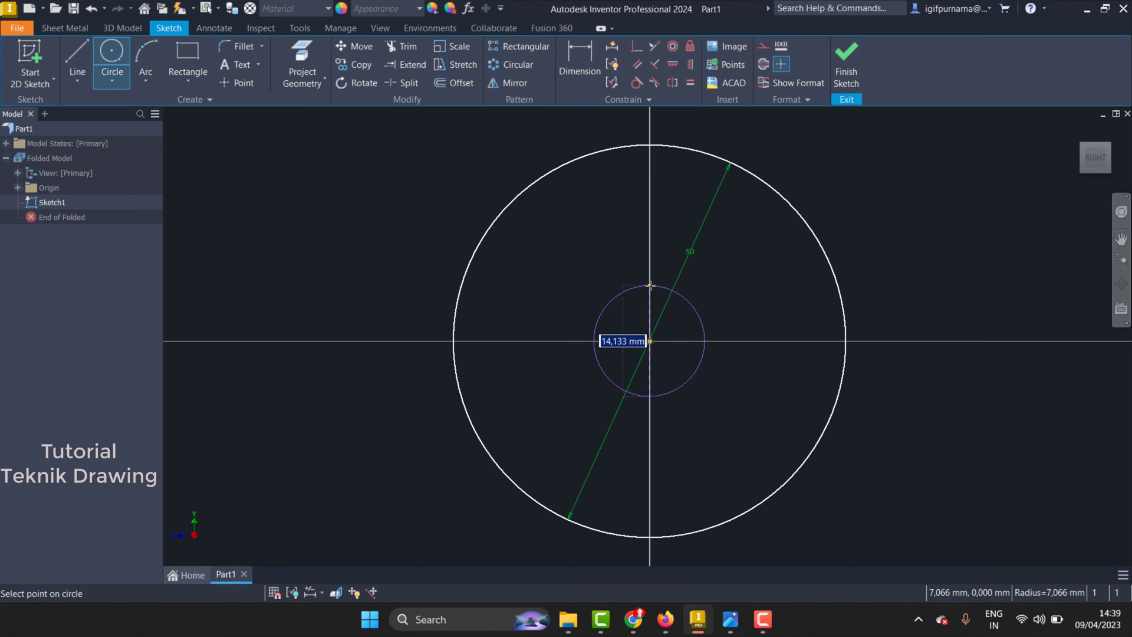
{"action": "type", "text": "25"}
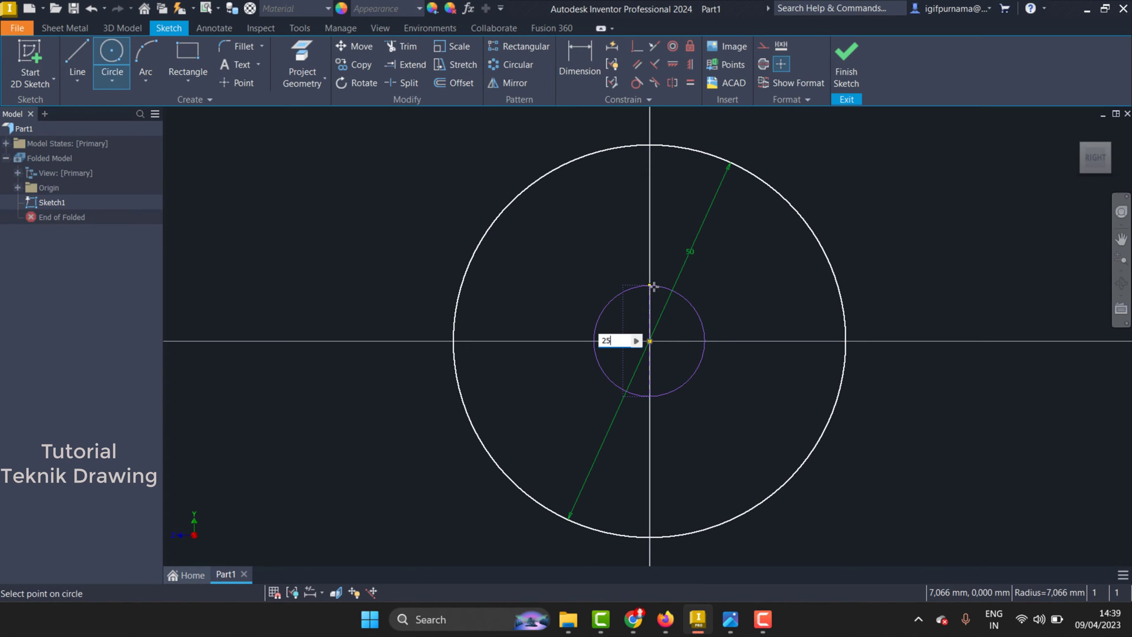
{"action": "key", "text": "Return"}
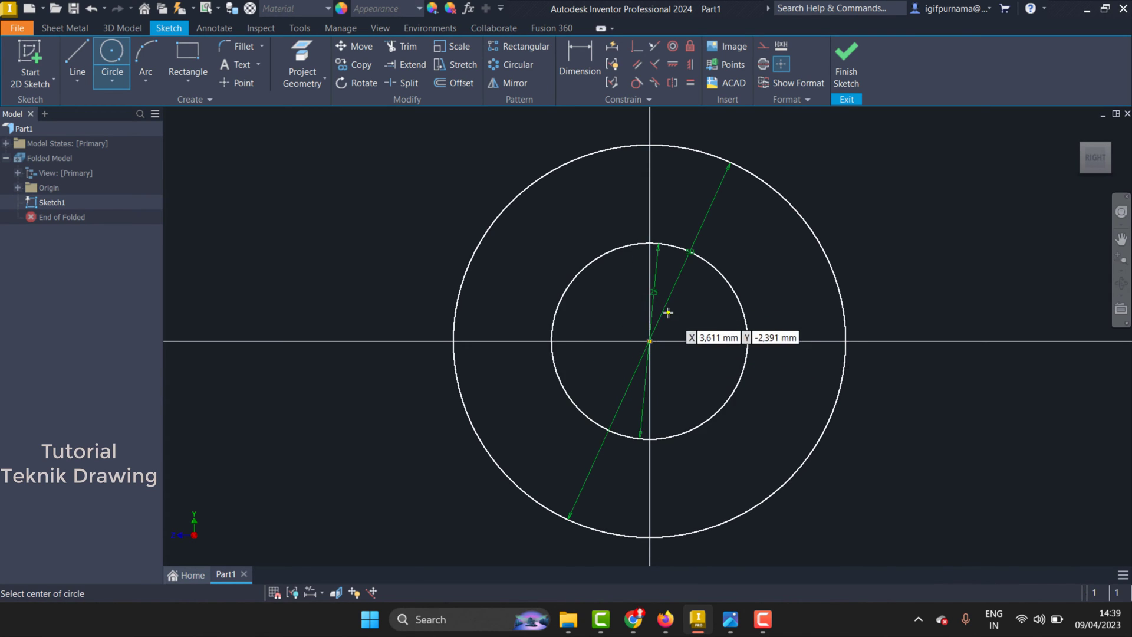
{"action": "scroll", "coordinate": [668, 309], "scroll_direction": "up", "scroll_amount": 3}
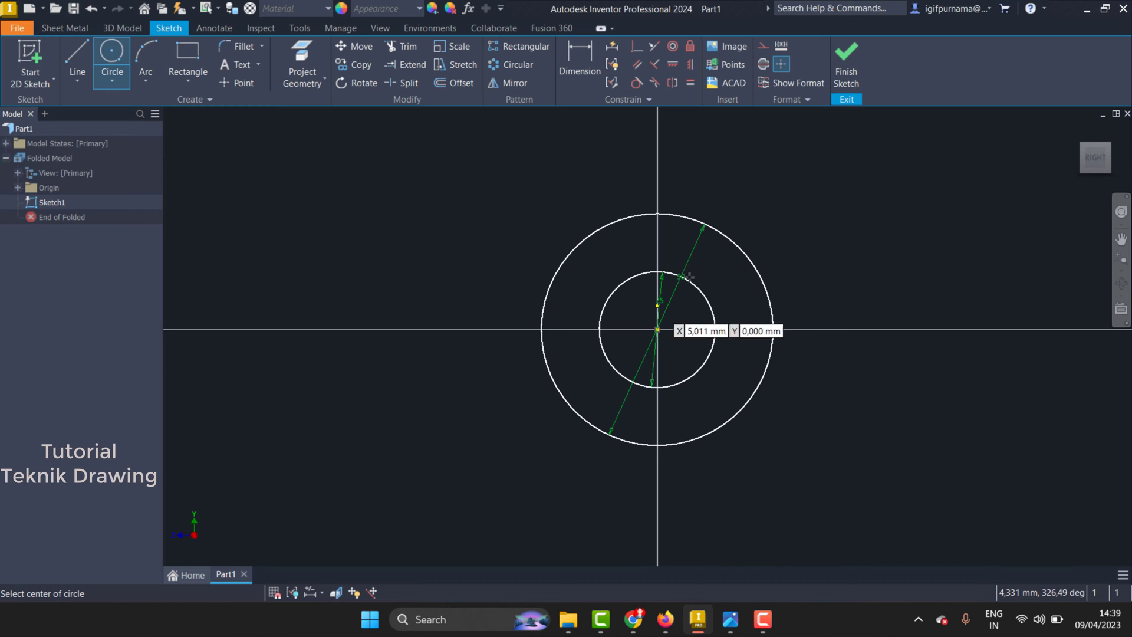
{"action": "left_click", "coordinate": [730, 619]}
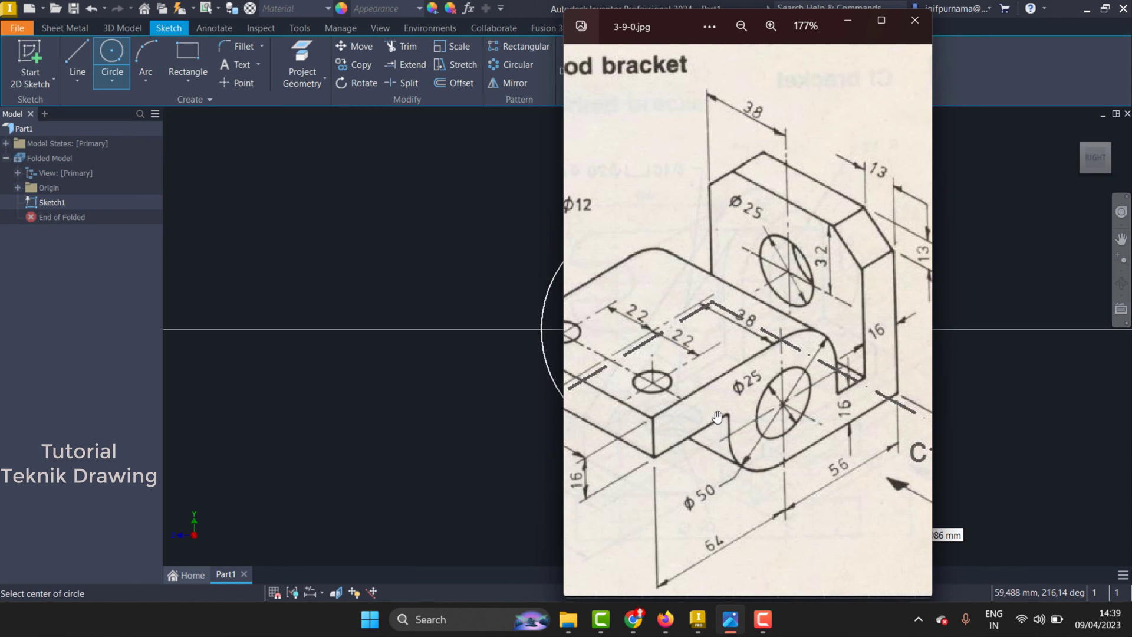
- Zoom in on the 3-9-0.jpg drawing in Photos, then minimize it
{"action": "scroll", "coordinate": [718, 417], "scroll_direction": "down", "scroll_amount": 2}
{"action": "scroll", "coordinate": [678, 448], "scroll_direction": "up", "scroll_amount": 2}
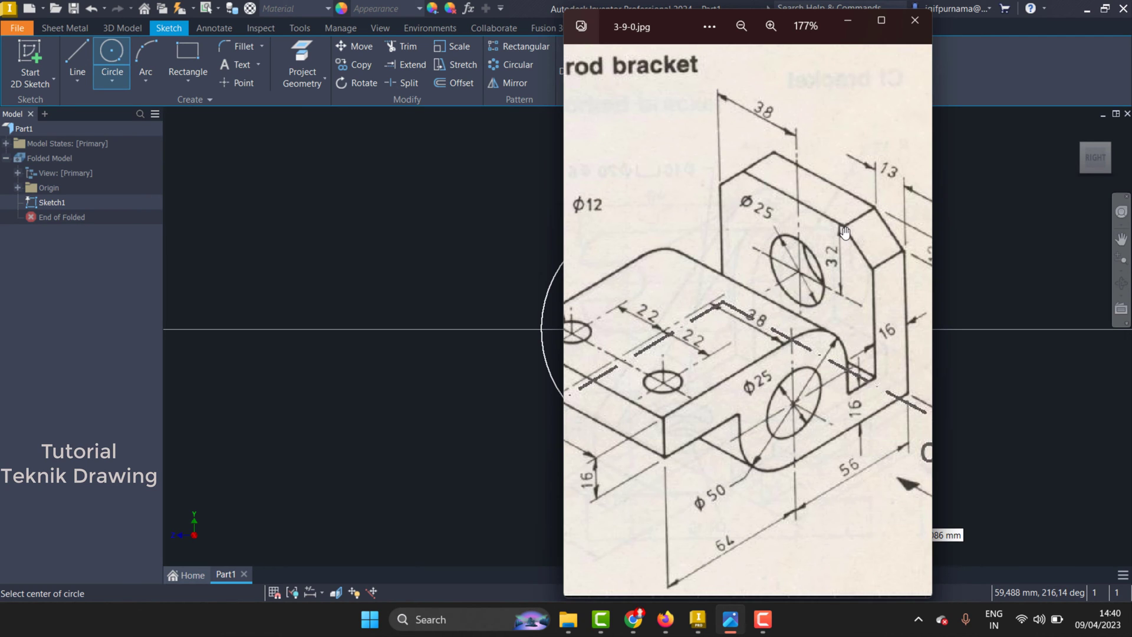
{"action": "left_click", "coordinate": [848, 20]}
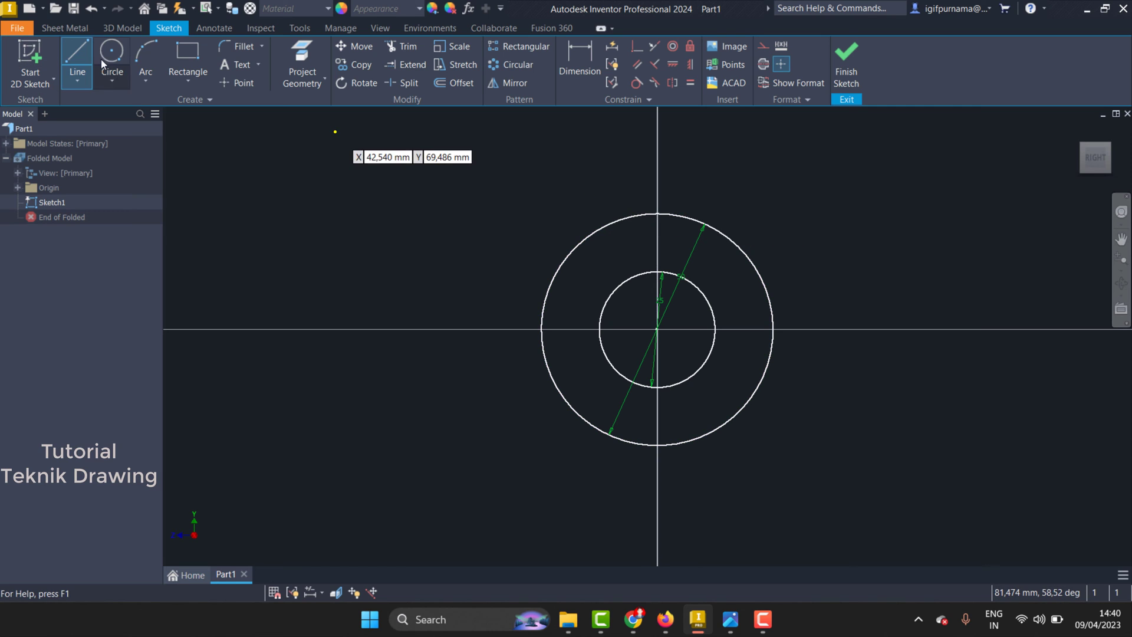
- Draw the arm's top, left and bottom edges leftward from the outer circle's top
{"action": "left_click", "coordinate": [659, 214]}
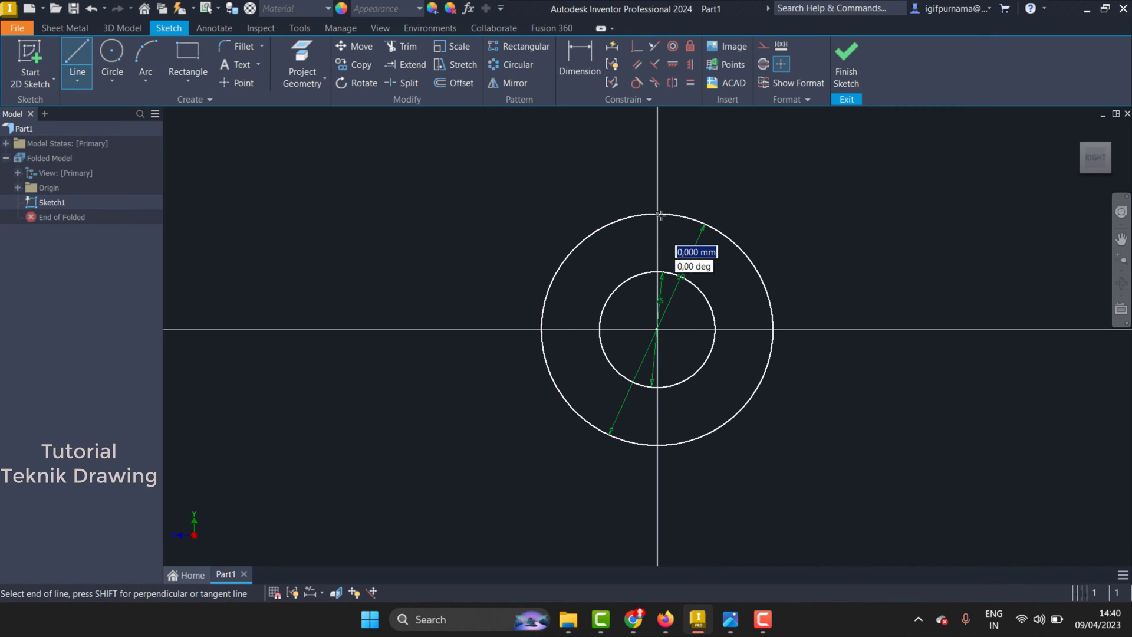
{"action": "left_click", "coordinate": [250, 213]}
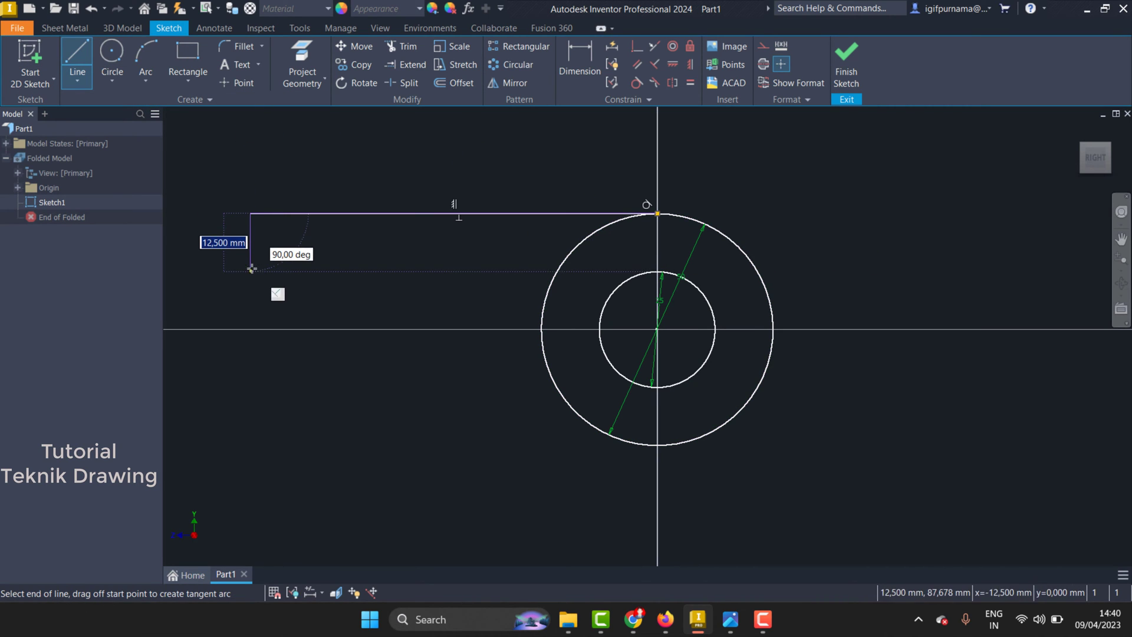
{"action": "left_click", "coordinate": [251, 260]}
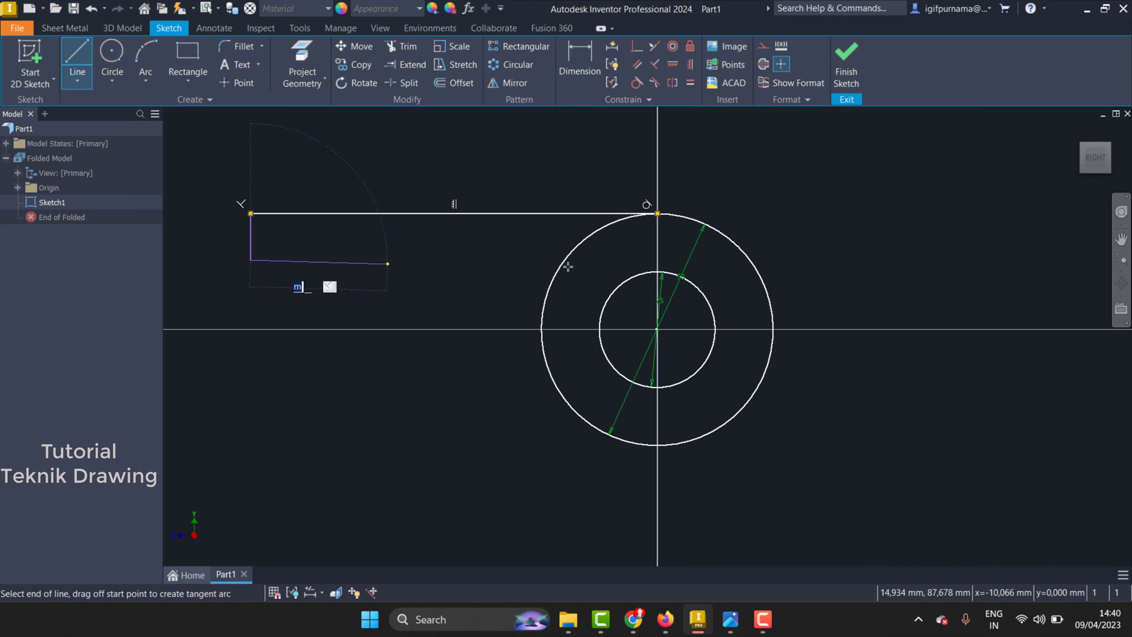
{"action": "left_click", "coordinate": [618, 257]}
{"action": "key", "text": "Escape"}
{"action": "scroll", "coordinate": [842, 222], "scroll_direction": "up", "scroll_amount": 3}
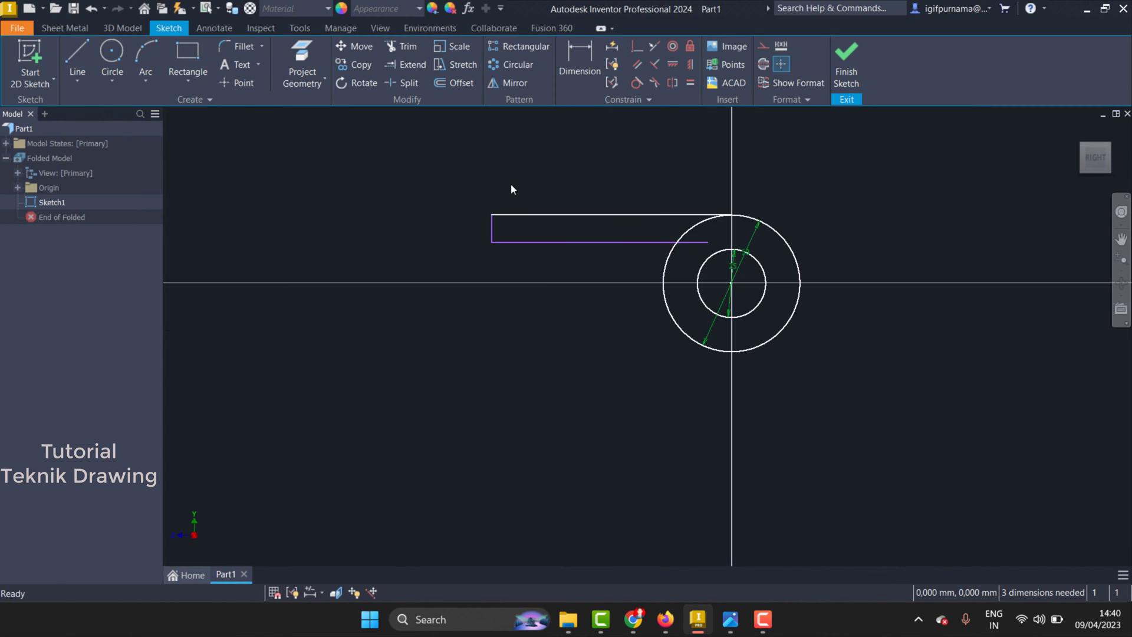
{"action": "scroll", "coordinate": [512, 189], "scroll_direction": "down", "scroll_amount": 3}
{"action": "left_click", "coordinate": [732, 618]}
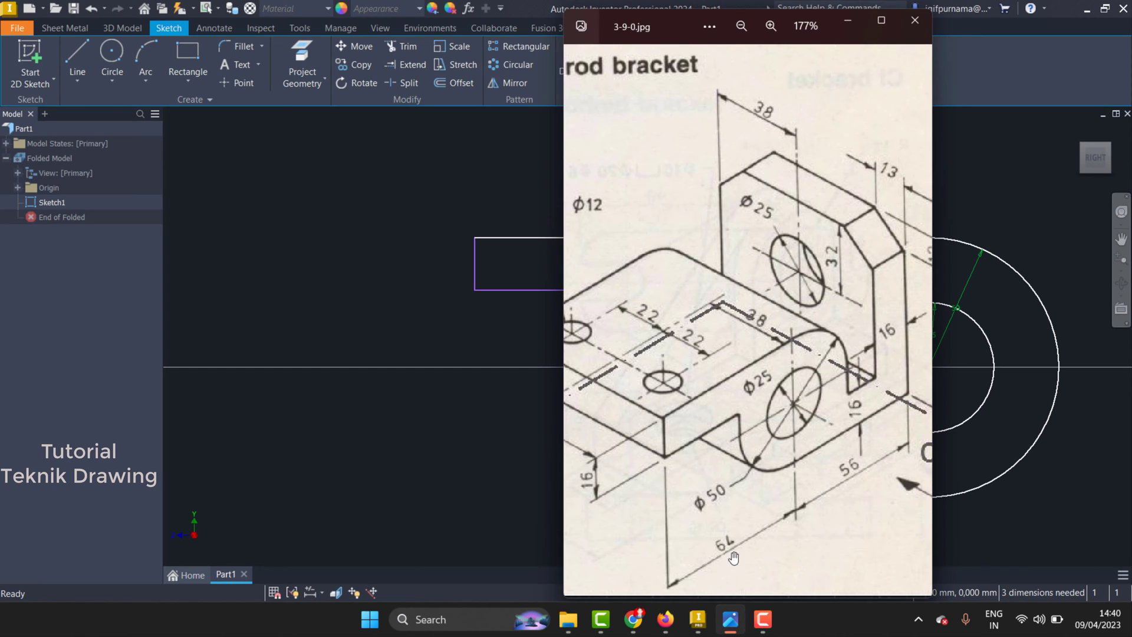
{"action": "left_click", "coordinate": [848, 21]}
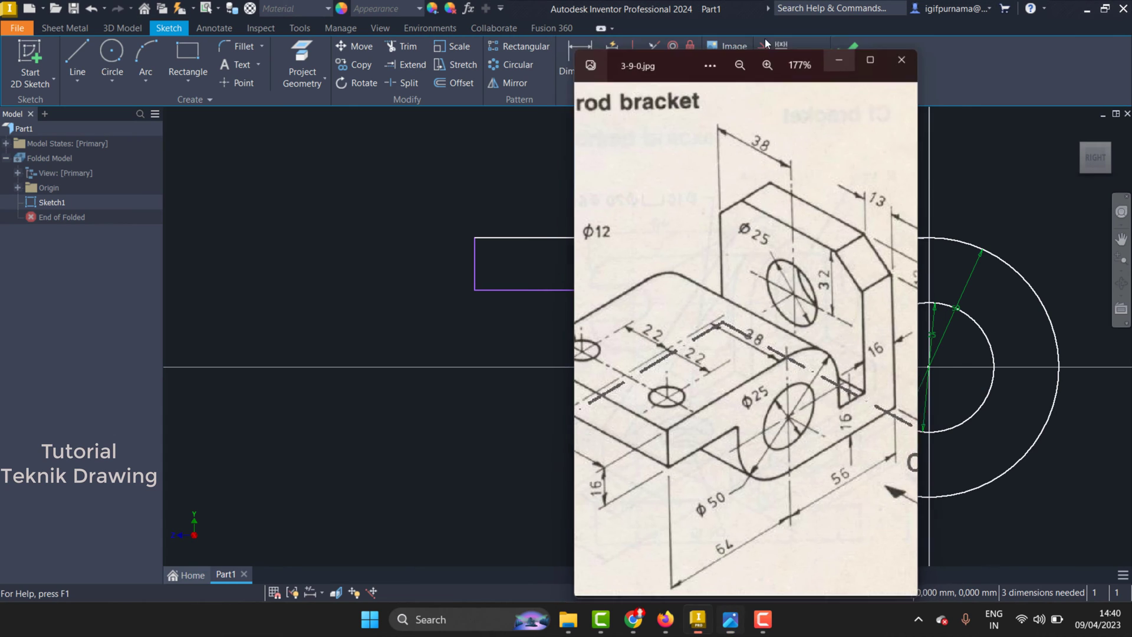
- Dimension the arm's top edge to a 64 mm length
{"action": "left_click", "coordinate": [580, 62]}
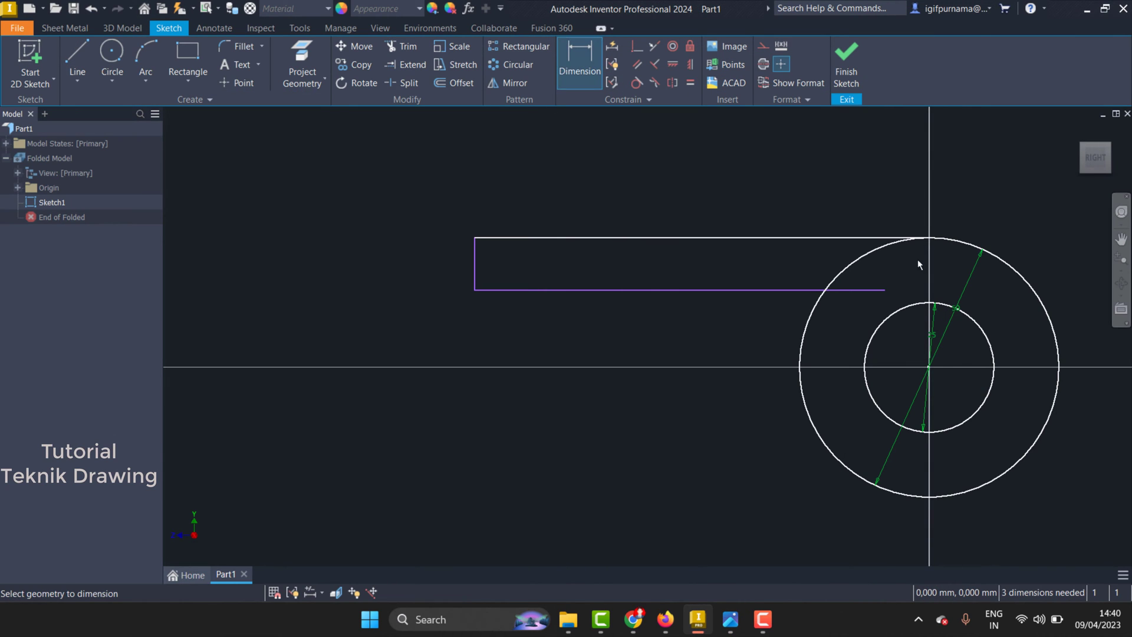
{"action": "left_click", "coordinate": [596, 238]}
{"action": "left_click", "coordinate": [625, 196]}
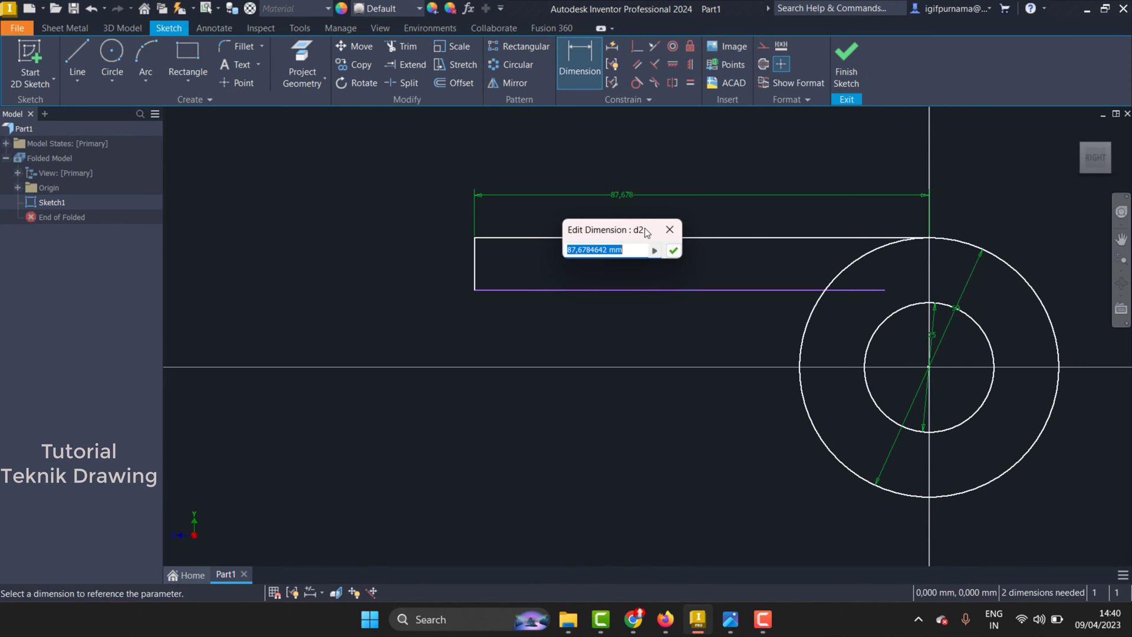
{"action": "type", "text": "64"}
{"action": "key", "text": "Return"}
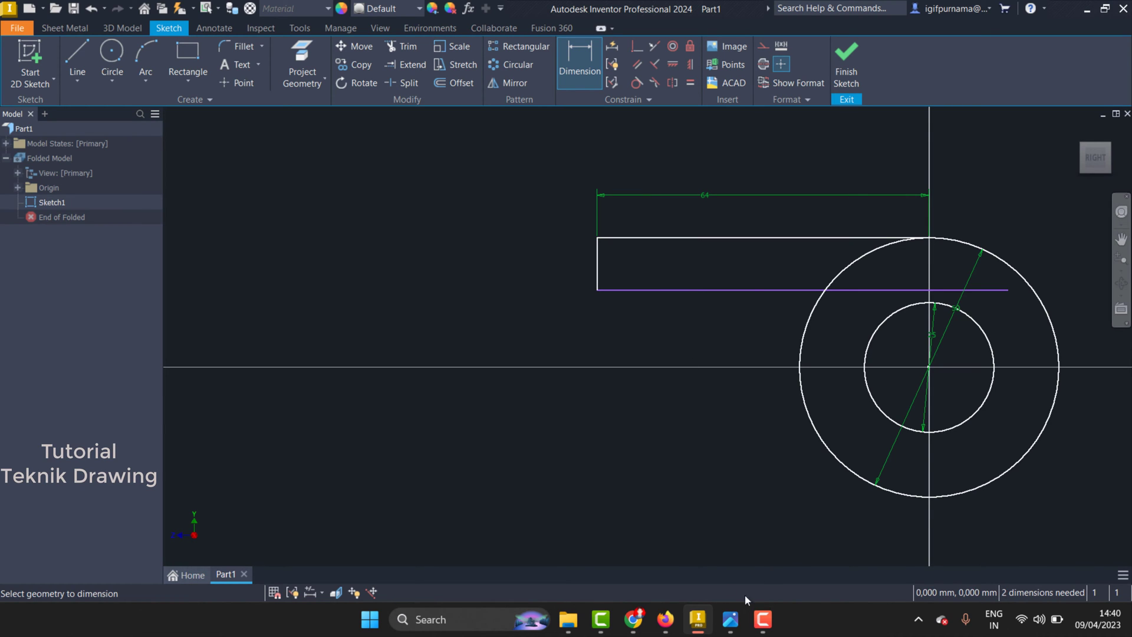
{"action": "left_click", "coordinate": [731, 619]}
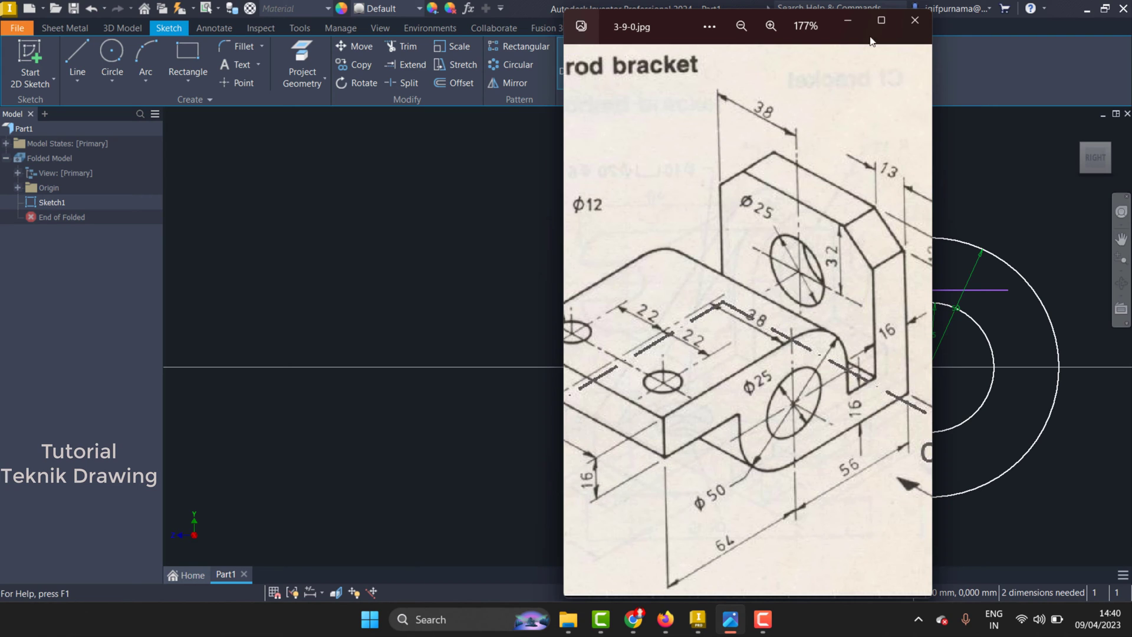
{"action": "left_click", "coordinate": [848, 21]}
- Dimension the arm's height, correcting it from 15 to 16 mm
{"action": "left_click", "coordinate": [591, 70]}
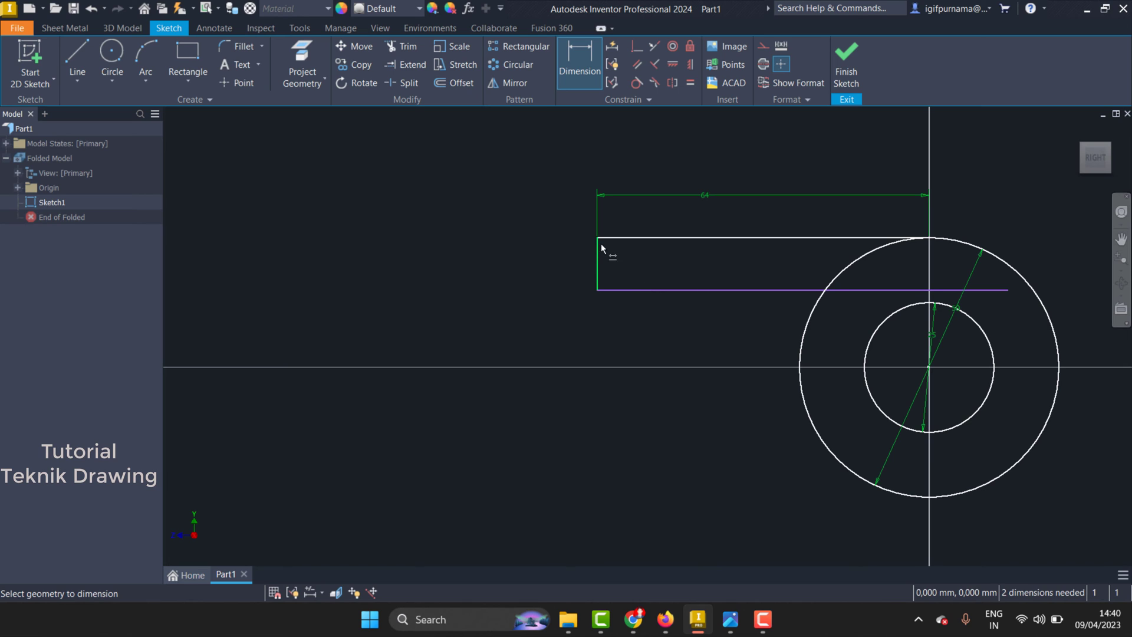
{"action": "left_click", "coordinate": [595, 286]}
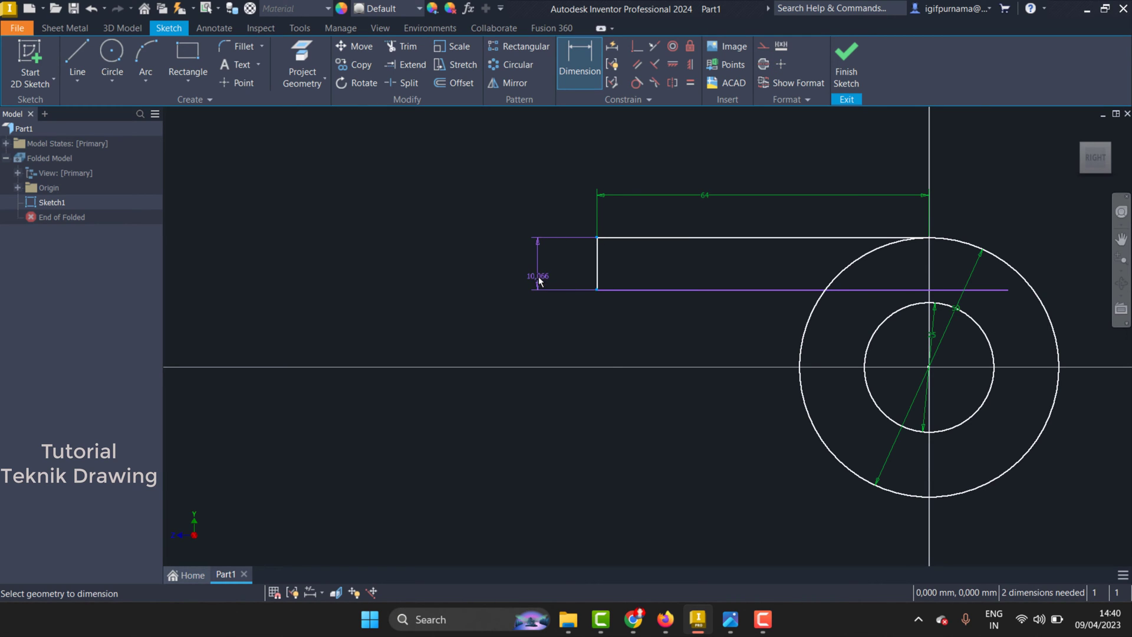
{"action": "left_click", "coordinate": [538, 277]}
{"action": "type", "text": "15"}
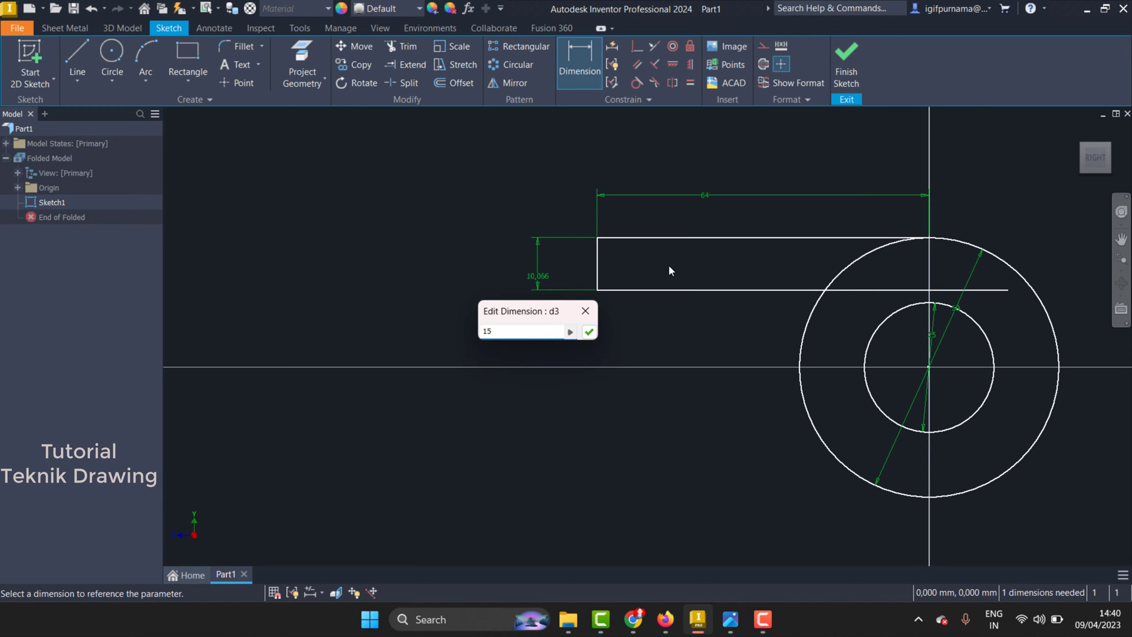
{"action": "key", "text": "Return"}
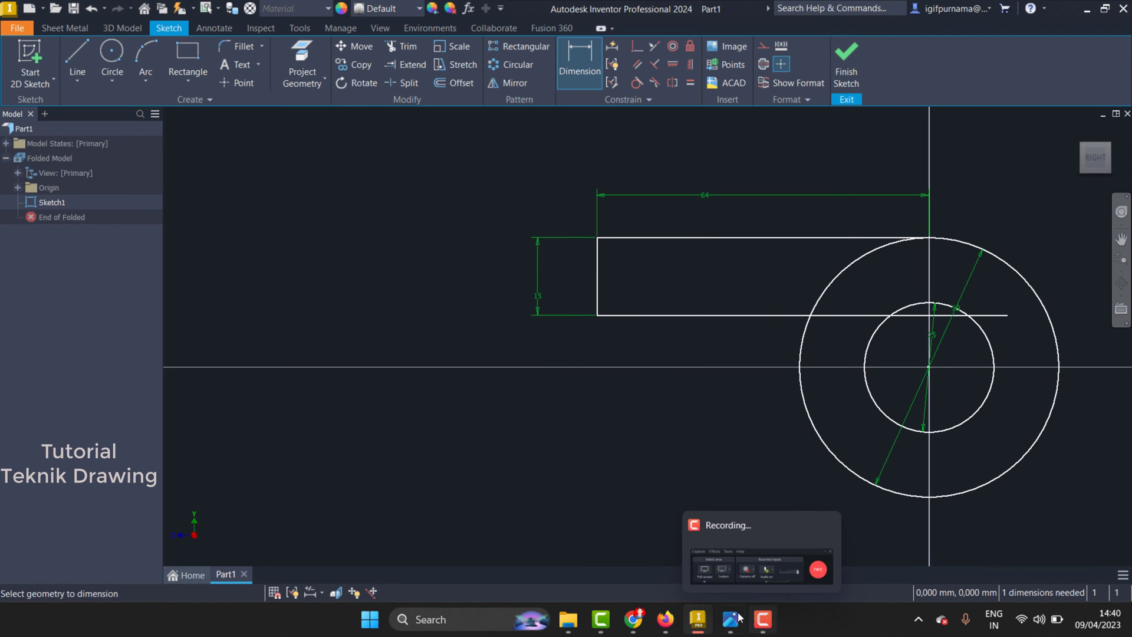
{"action": "left_click", "coordinate": [730, 620]}
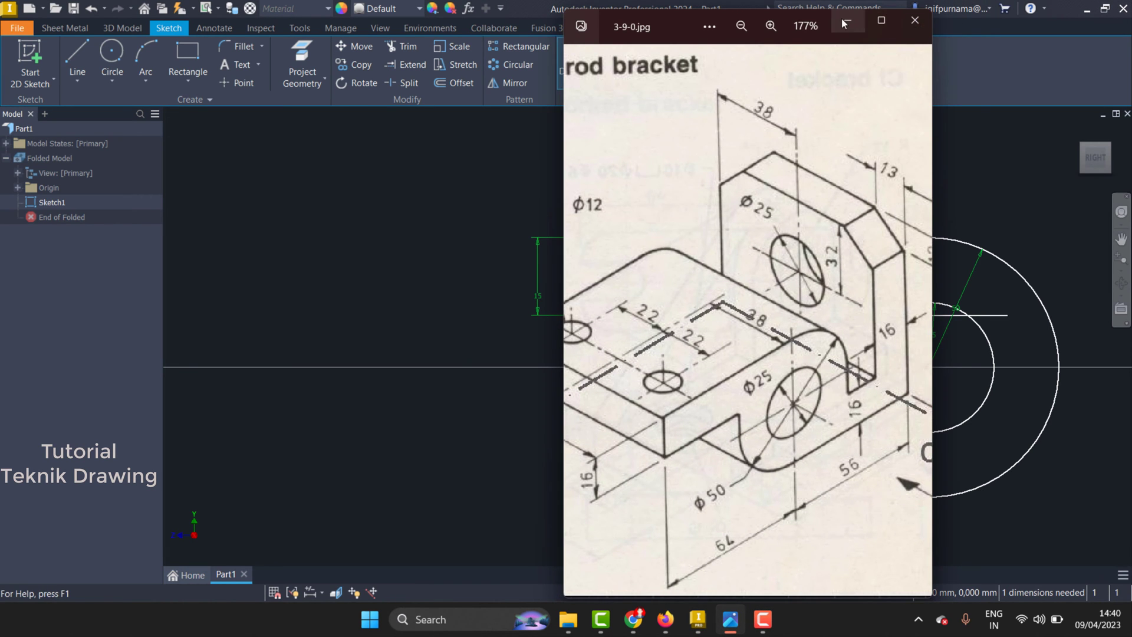
{"action": "left_click", "coordinate": [560, 303]}
{"action": "double_click", "coordinate": [541, 299]}
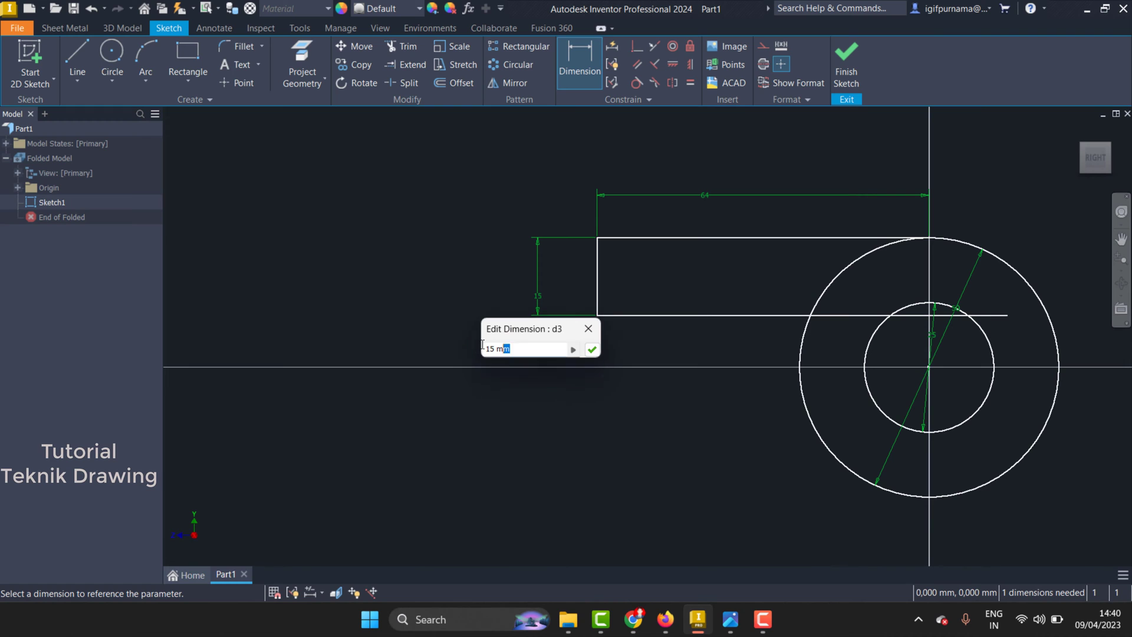
{"action": "type", "text": "16"}
{"action": "key", "text": "Return"}
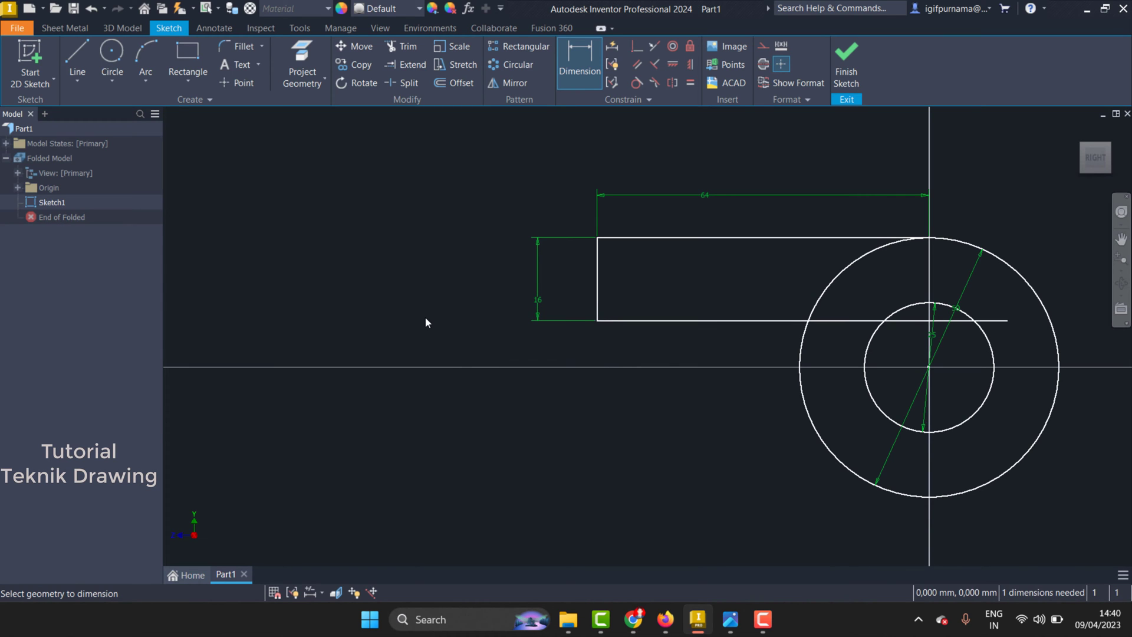
{"action": "left_click", "coordinate": [731, 619]}
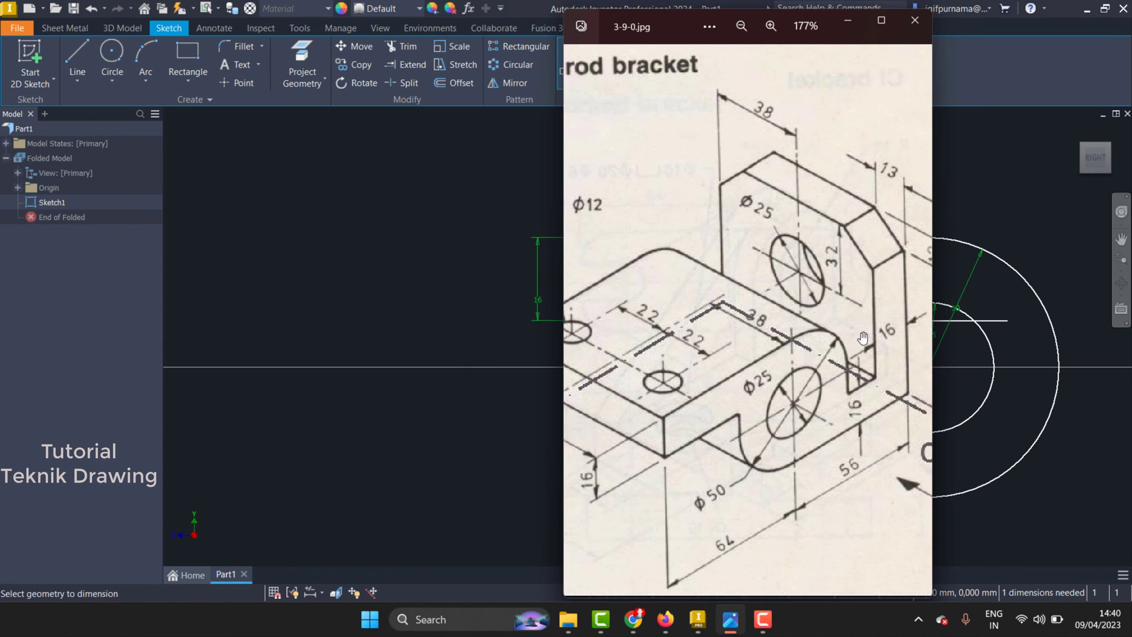
{"action": "left_click", "coordinate": [847, 20]}
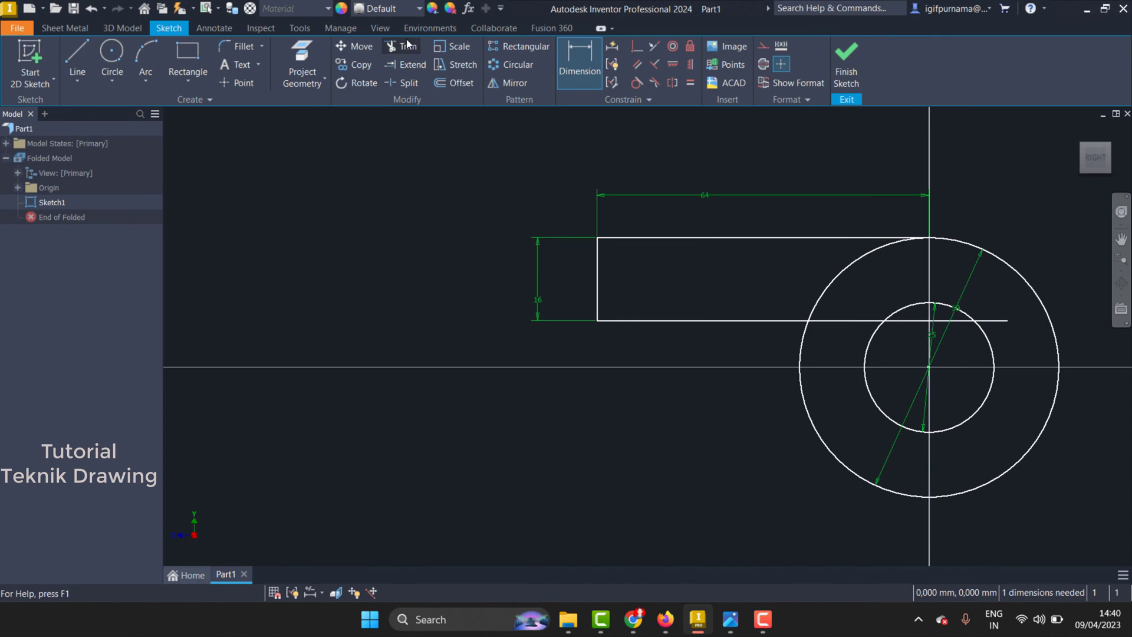
- Trim the bottom line inside the inner circle and the outer arc inside the arm
{"action": "left_click", "coordinate": [401, 46]}
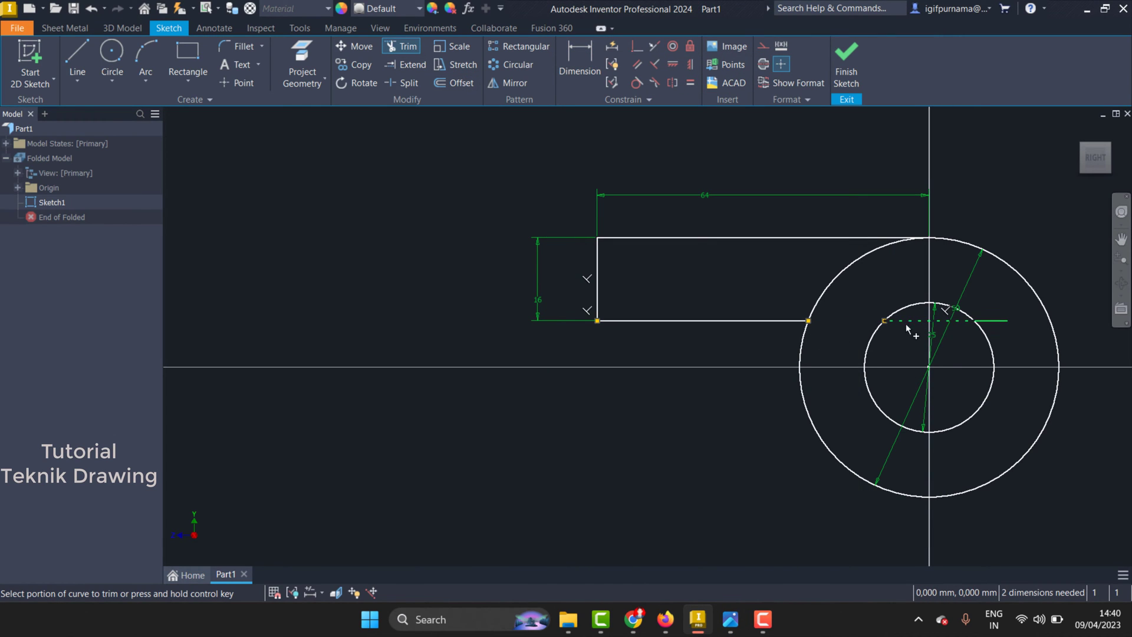
{"action": "left_click", "coordinate": [904, 320]}
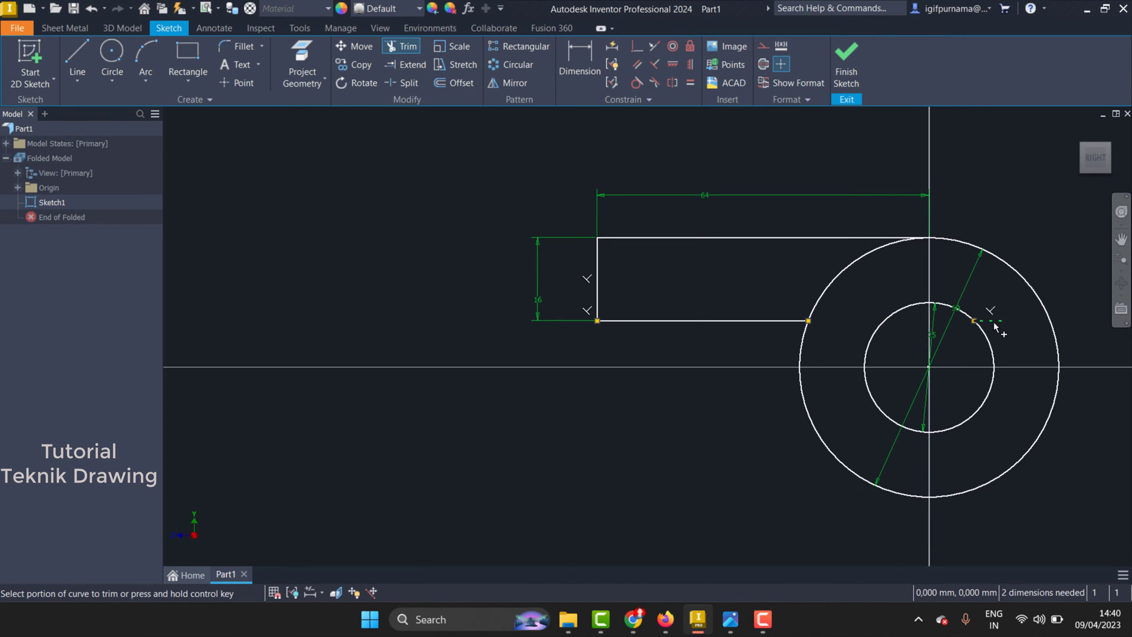
{"action": "left_click", "coordinate": [728, 621]}
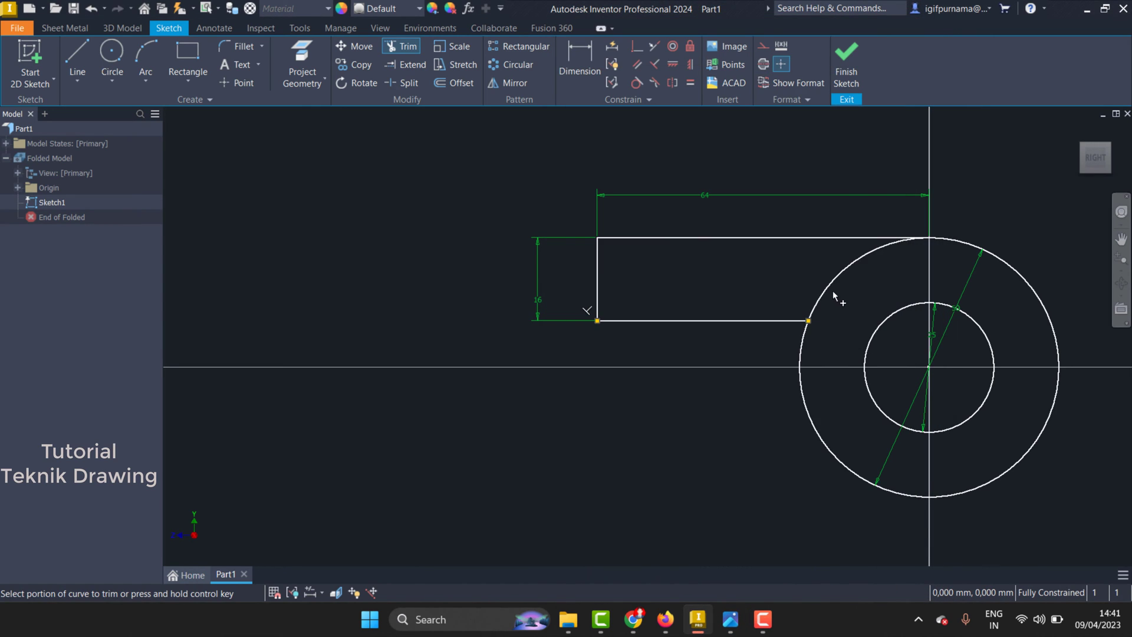
{"action": "left_click", "coordinate": [835, 281]}
{"action": "scroll", "coordinate": [703, 337], "scroll_direction": "down", "scroll_amount": 2}
{"action": "scroll", "coordinate": [702, 337], "scroll_direction": "down", "scroll_amount": 2}
{"action": "scroll", "coordinate": [909, 340], "scroll_direction": "up", "scroll_amount": 3}
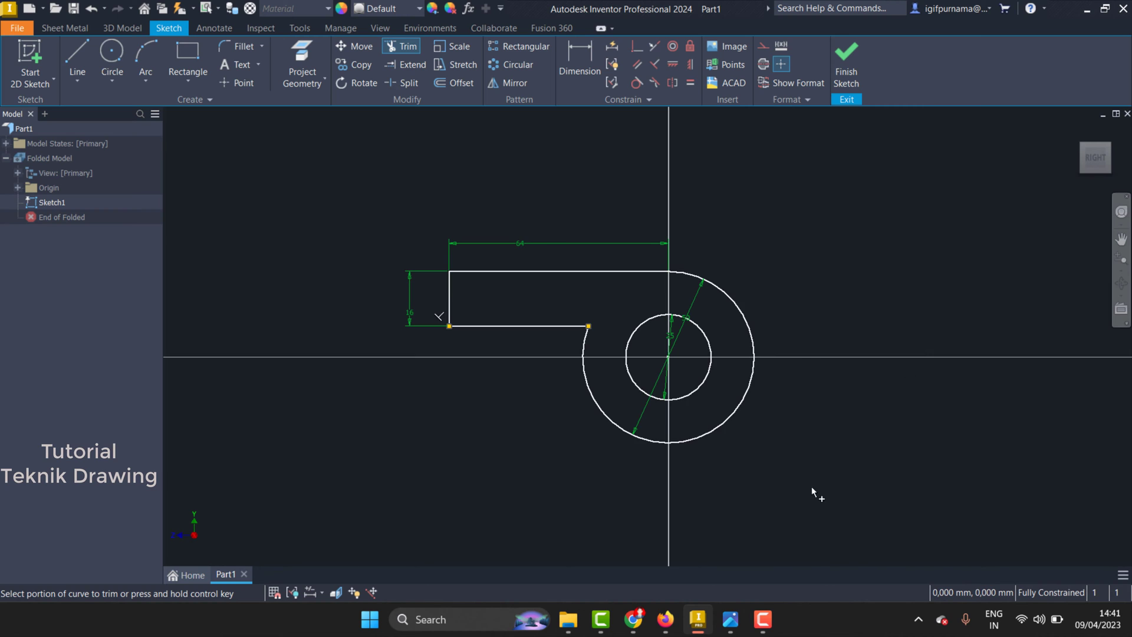
{"action": "left_click", "coordinate": [729, 619]}
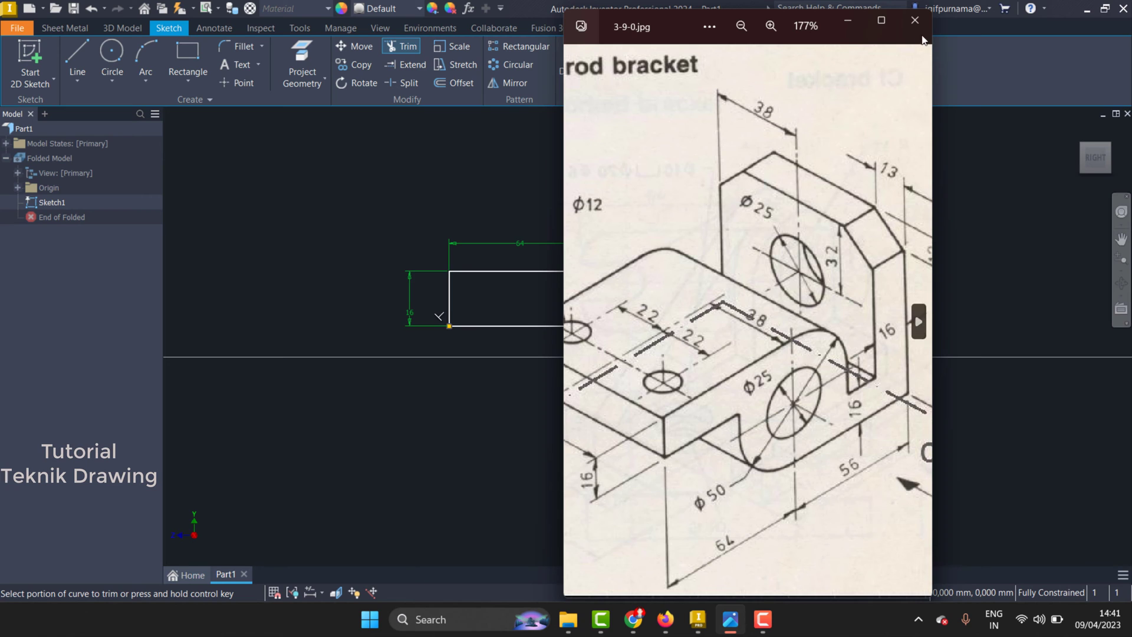
{"action": "left_click", "coordinate": [849, 24]}
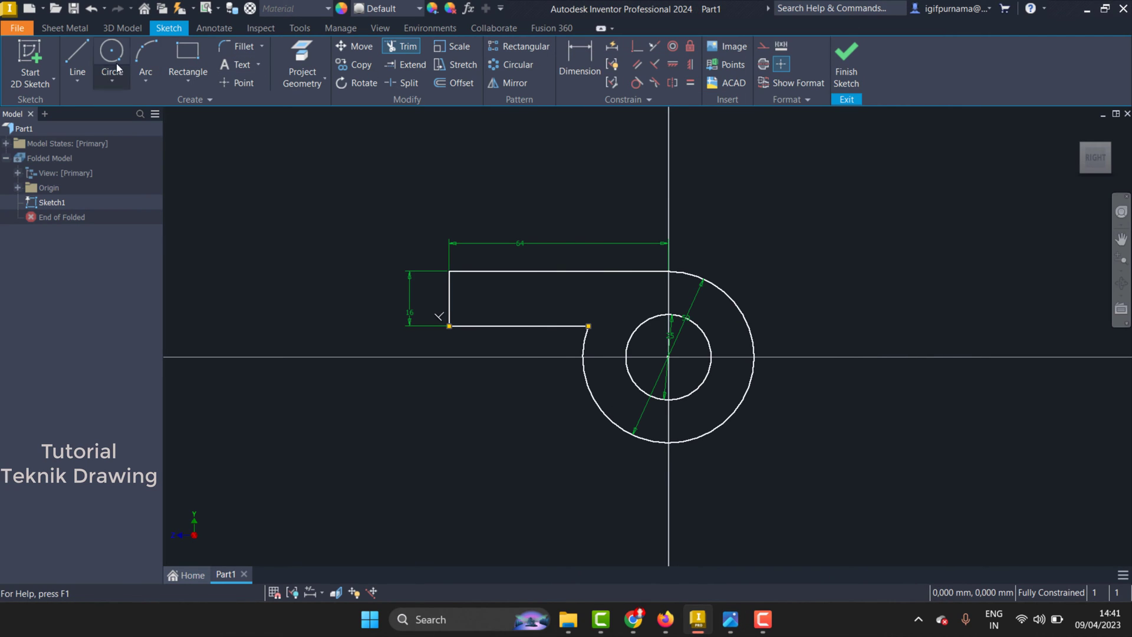
- Start a line chain at the outer circle's bottom and run the base line rightward
{"action": "left_click", "coordinate": [88, 59]}
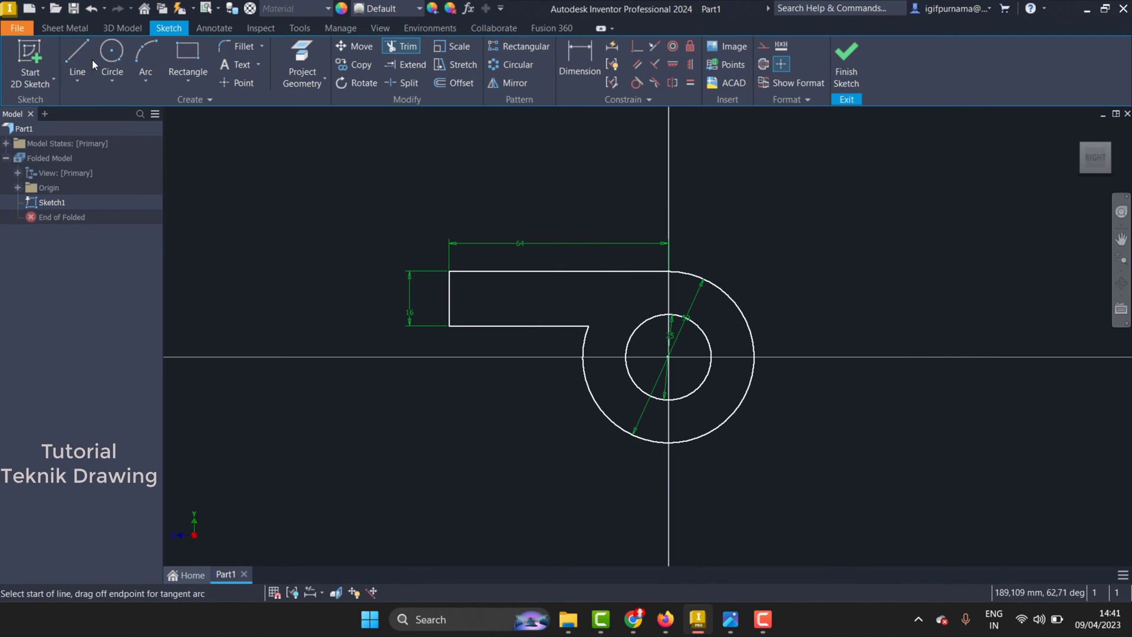
{"action": "left_click", "coordinate": [668, 442]}
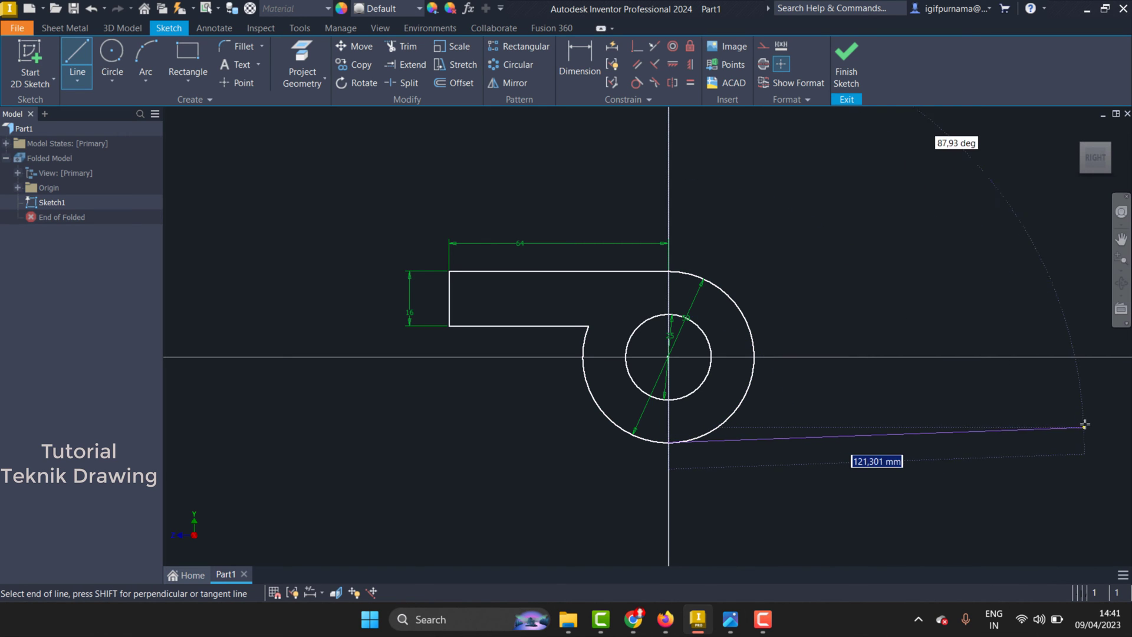
{"action": "scroll", "coordinate": [1024, 443], "scroll_direction": "down", "scroll_amount": 3}
{"action": "scroll", "coordinate": [1024, 443], "scroll_direction": "up", "scroll_amount": 5}
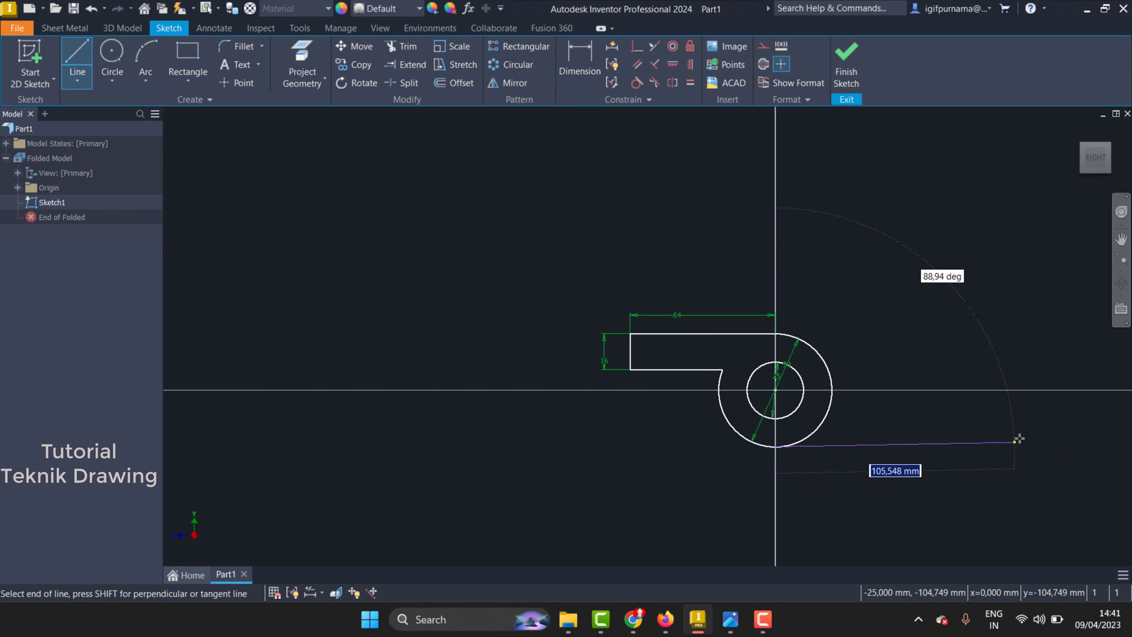
{"action": "scroll", "coordinate": [996, 456], "scroll_direction": "up", "scroll_amount": 4}
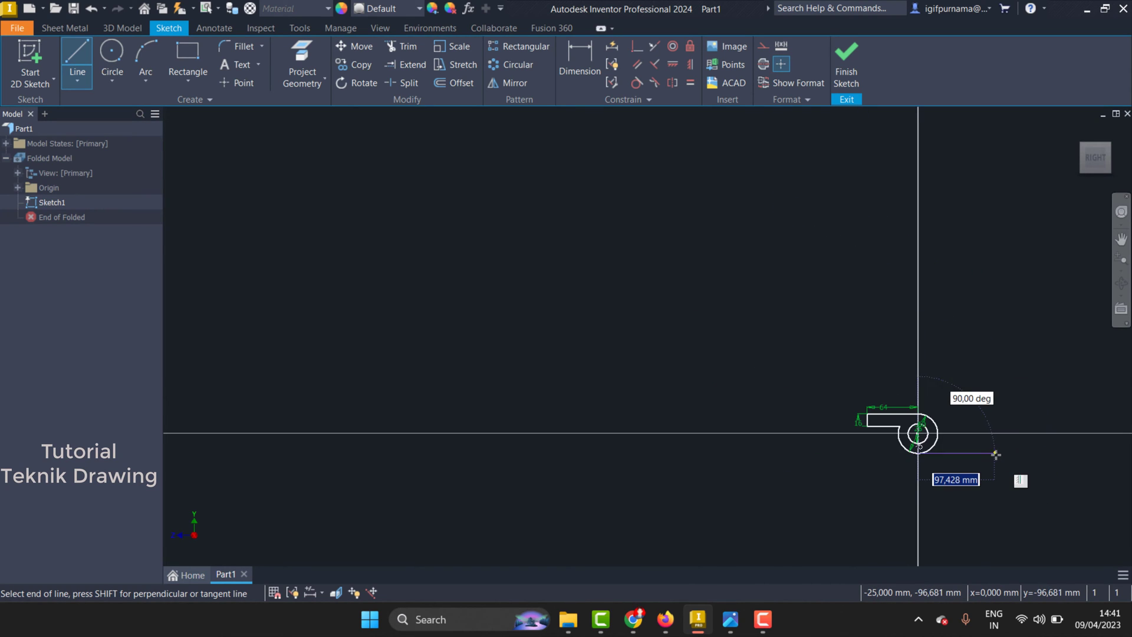
{"action": "scroll", "coordinate": [996, 457], "scroll_direction": "down", "scroll_amount": 4}
{"action": "scroll", "coordinate": [995, 448], "scroll_direction": "down", "scroll_amount": 4}
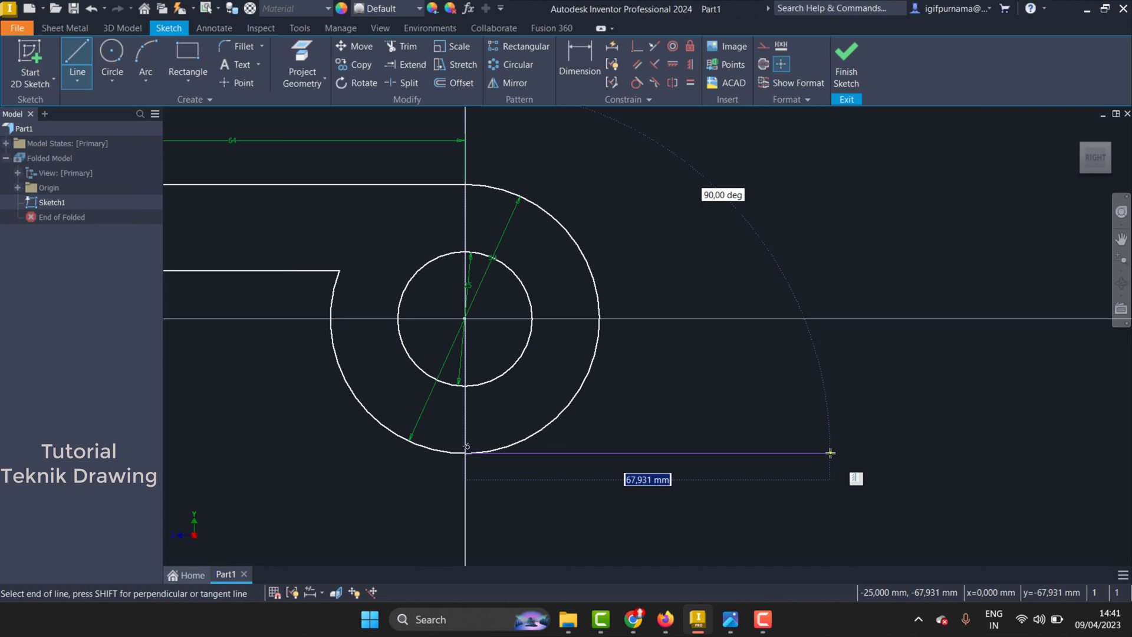
{"action": "left_click", "coordinate": [854, 452]}
{"action": "scroll", "coordinate": [859, 278], "scroll_direction": "down", "scroll_amount": 2}
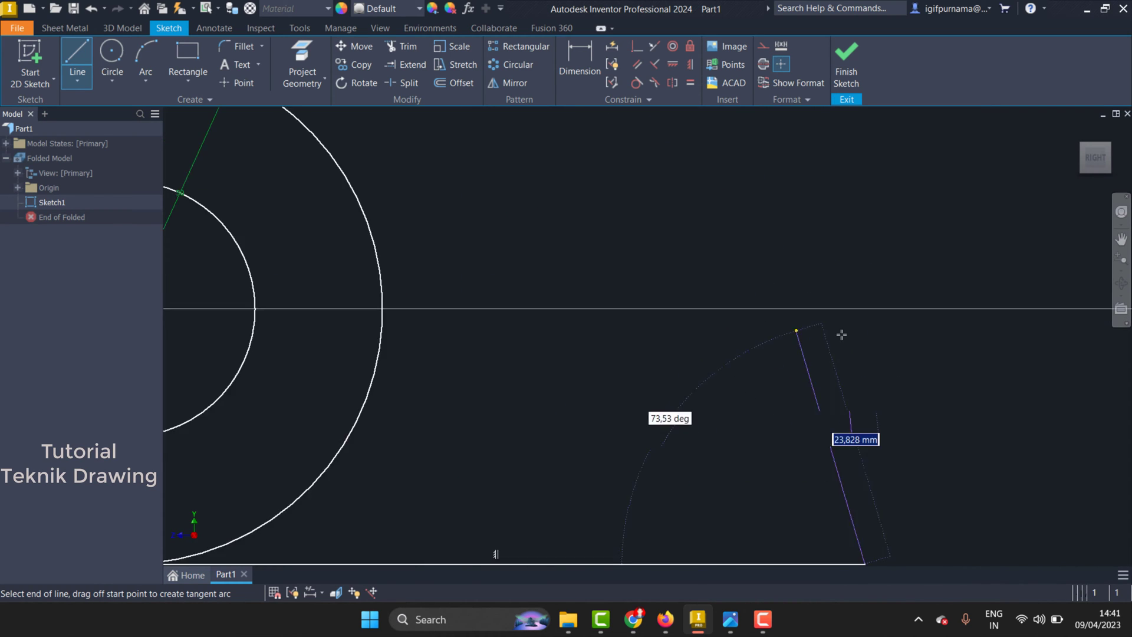
{"action": "scroll", "coordinate": [859, 277], "scroll_direction": "down", "scroll_amount": 2}
{"action": "scroll", "coordinate": [859, 265], "scroll_direction": "up", "scroll_amount": 5}
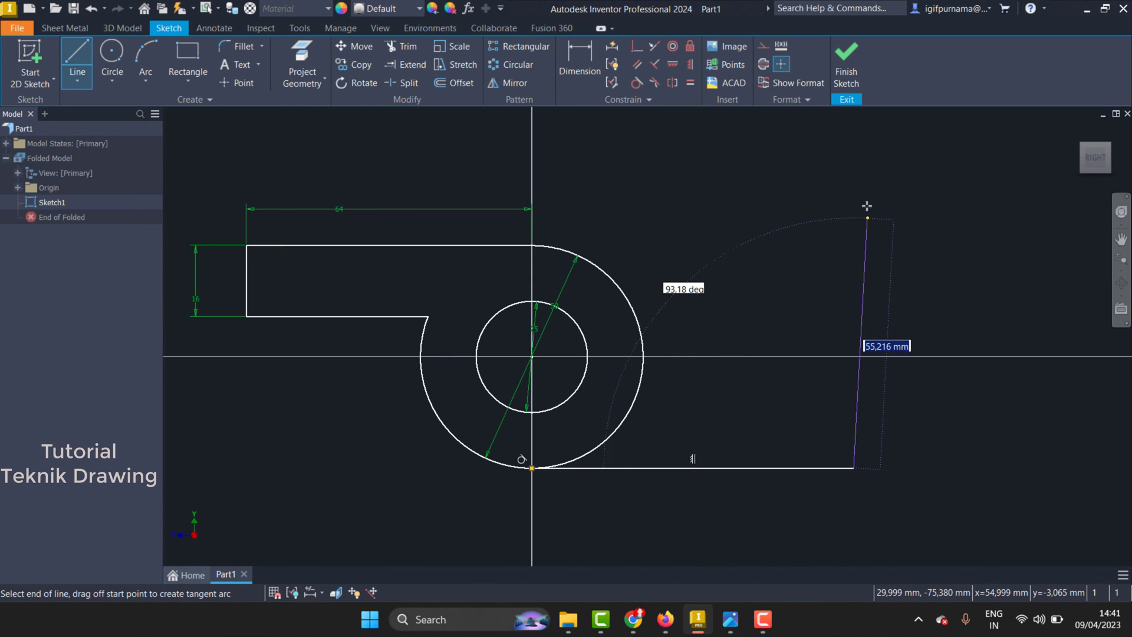
- Complete the L-shaped plate outline with its top, inner vertical and inner horizontal edges
{"action": "left_click", "coordinate": [783, 200]}
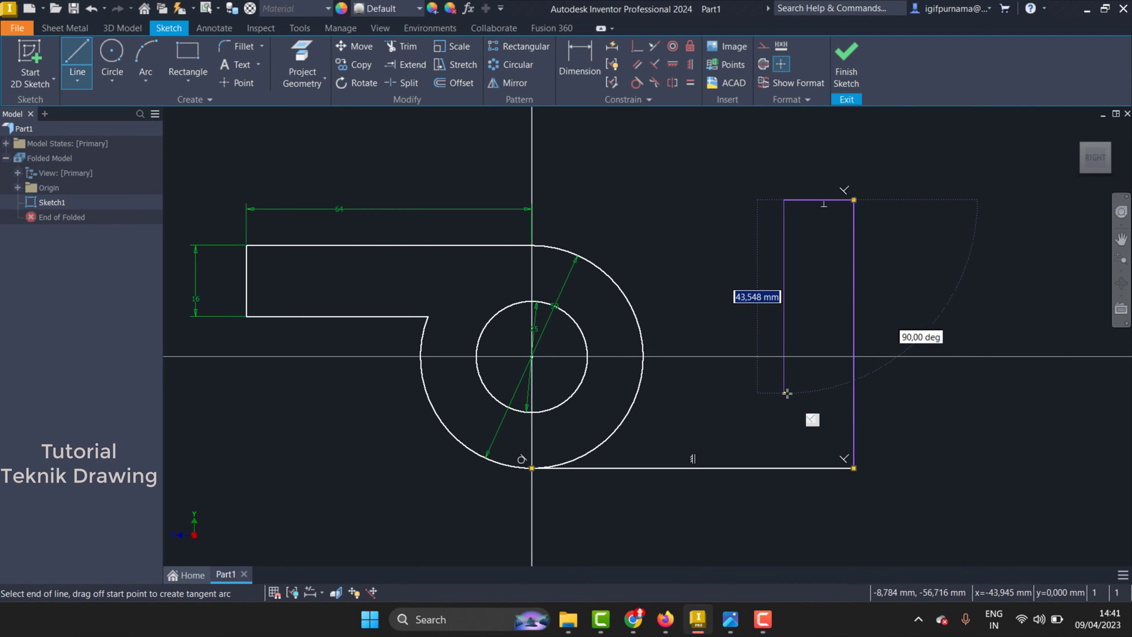
{"action": "left_click", "coordinate": [783, 392]}
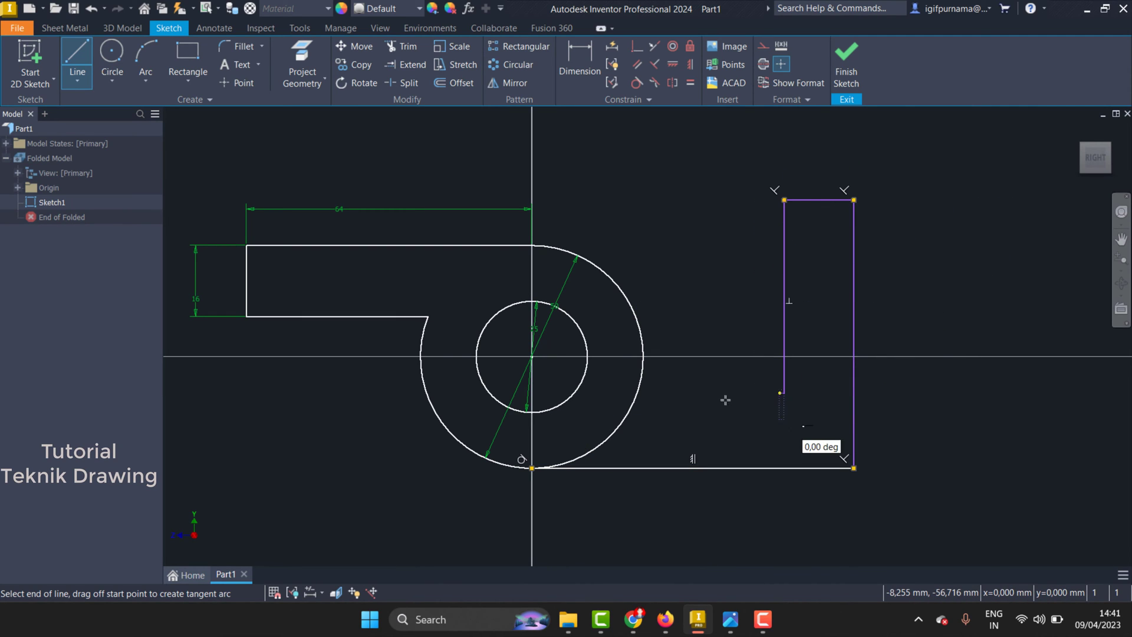
{"action": "left_click", "coordinate": [611, 391]}
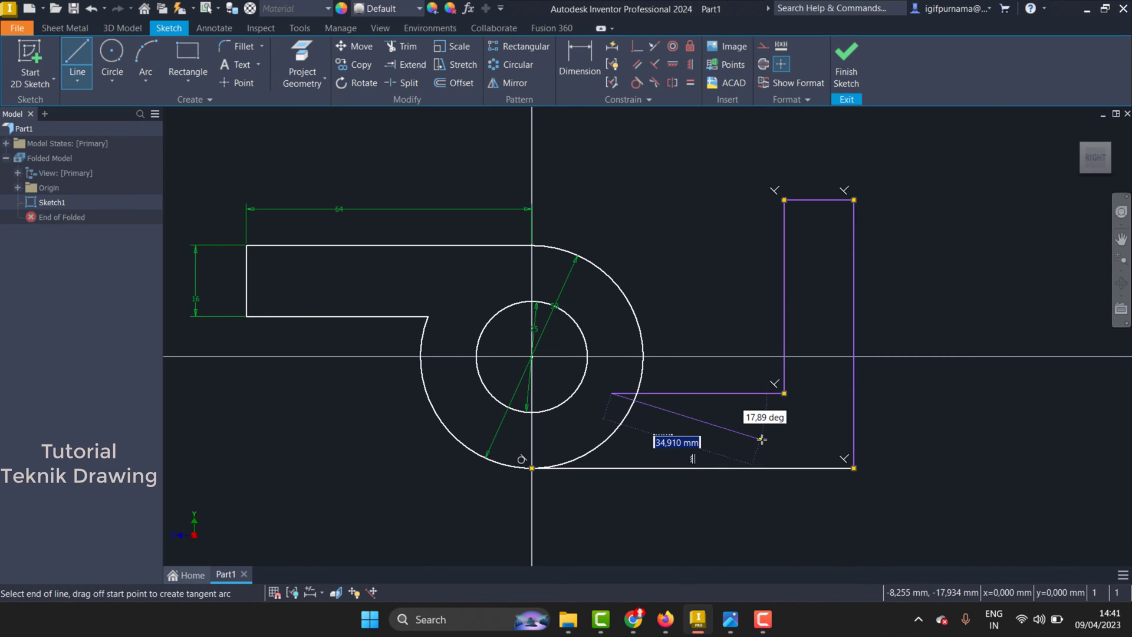
{"action": "key", "text": "Escape"}
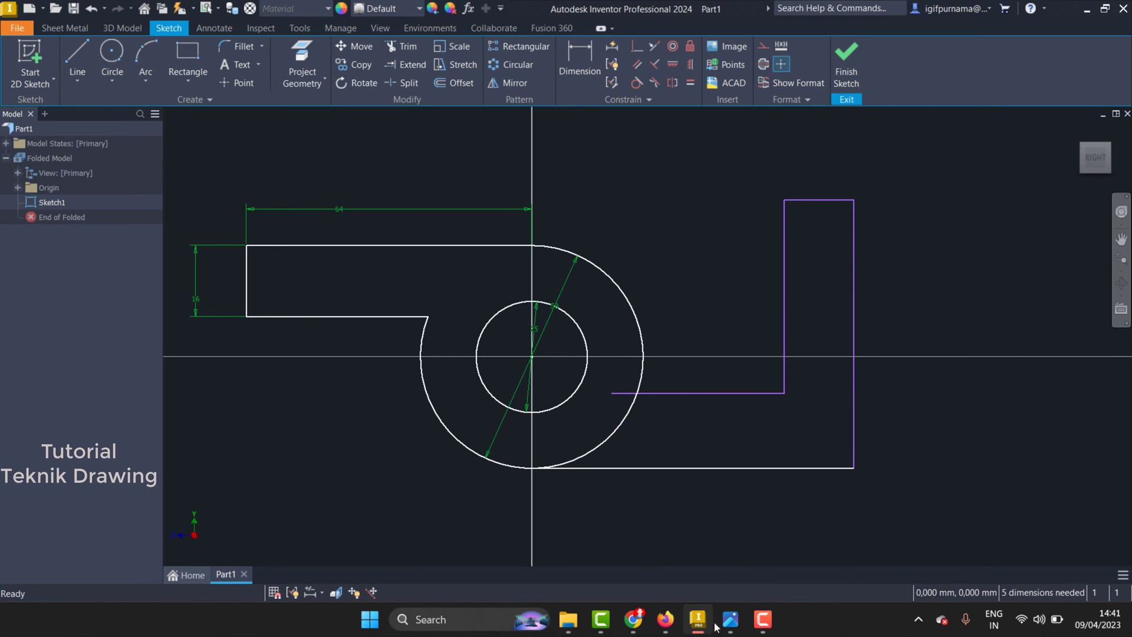
{"action": "left_click", "coordinate": [730, 619]}
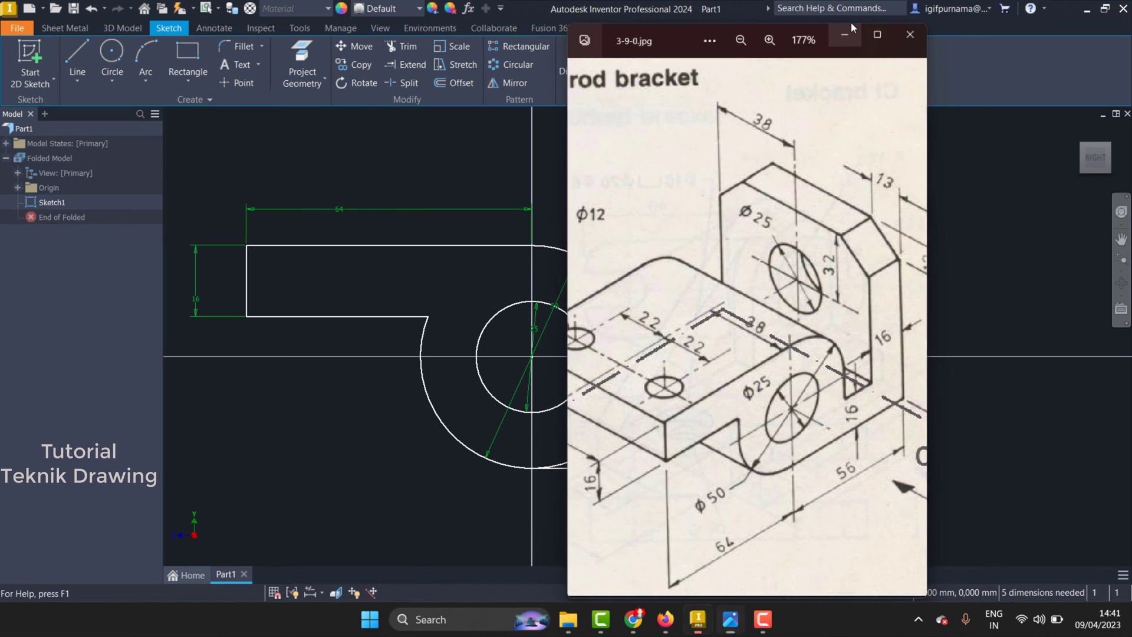
- Dimension the bottom base line to 56 mm
{"action": "left_click", "coordinate": [849, 21]}
{"action": "left_click", "coordinate": [570, 62]}
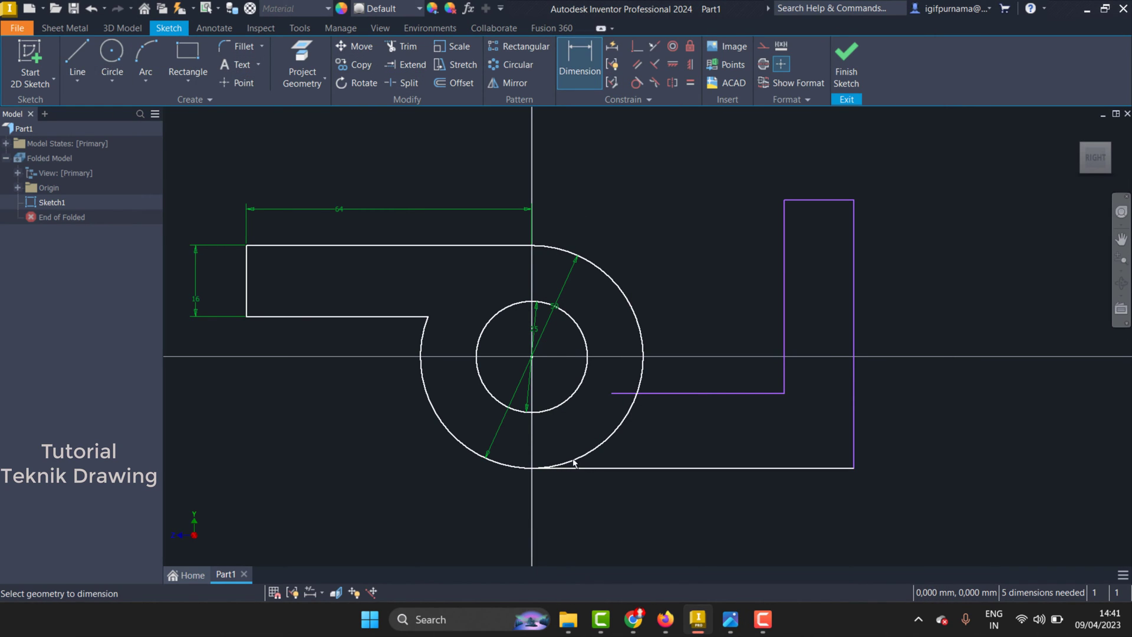
{"action": "left_click", "coordinate": [638, 468]}
{"action": "left_click", "coordinate": [634, 509]}
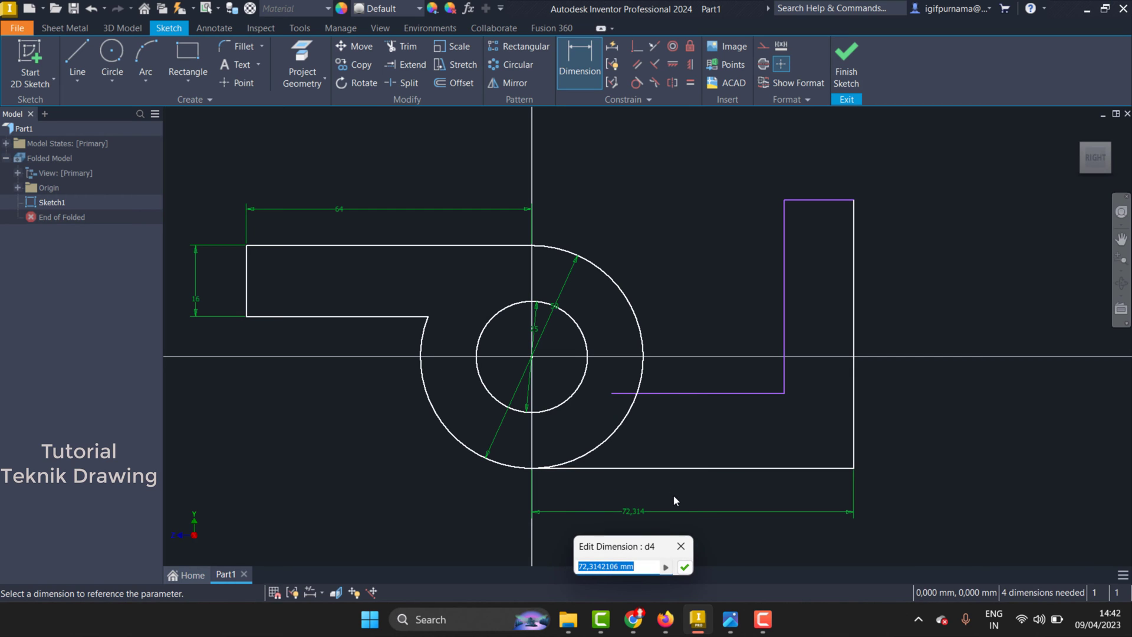
{"action": "type", "text": "56"}
{"action": "key", "text": "Return"}
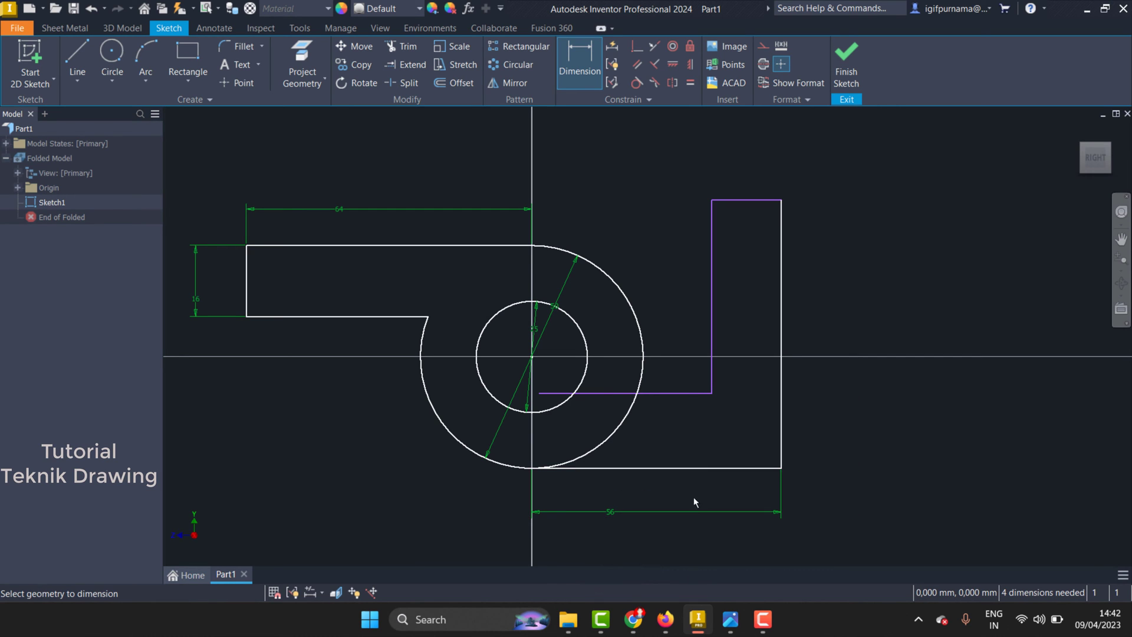
- Dimension the plate's right vertical edge to a 75 mm height
{"action": "left_click", "coordinate": [729, 619]}
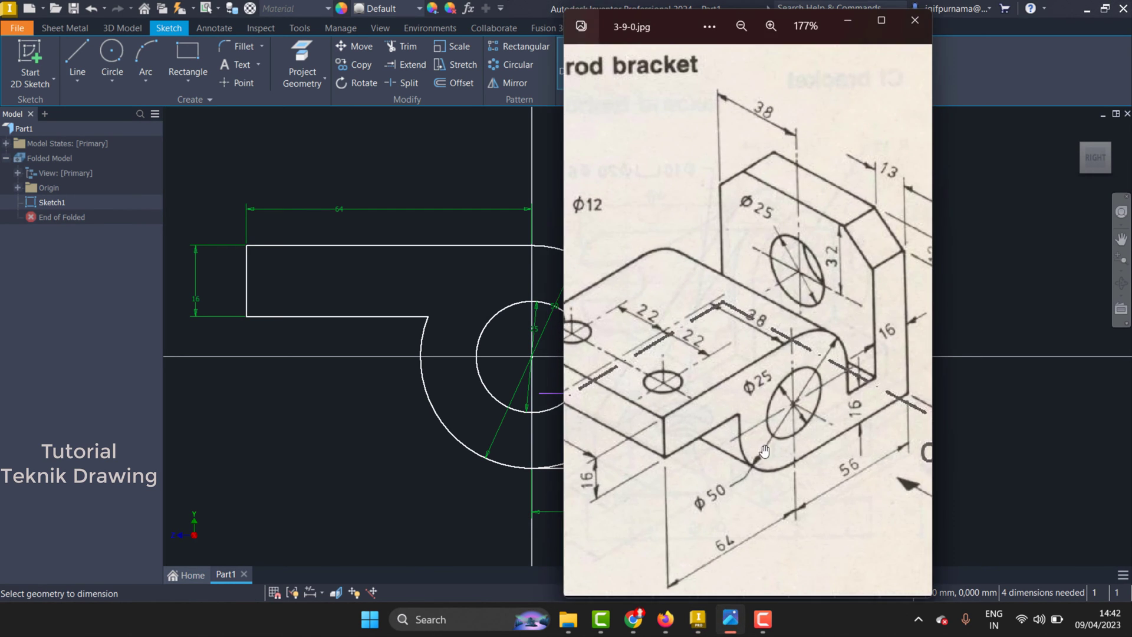
{"action": "scroll", "coordinate": [860, 335], "scroll_direction": "down", "scroll_amount": 1}
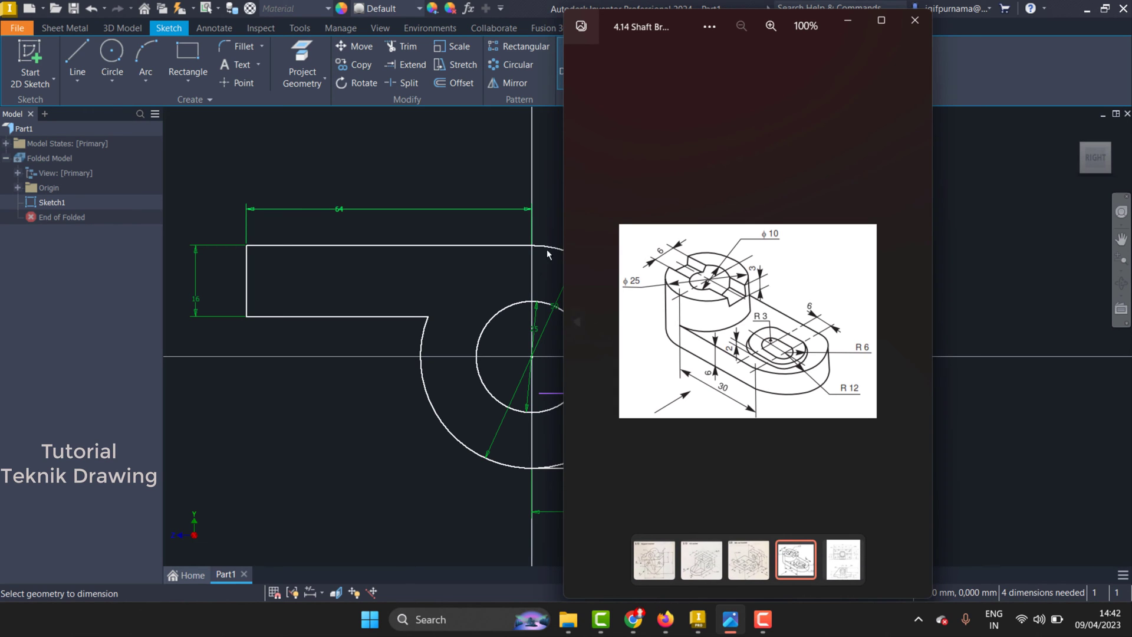
{"action": "left_click", "coordinate": [577, 322]}
{"action": "scroll", "coordinate": [845, 351], "scroll_direction": "up", "scroll_amount": 1}
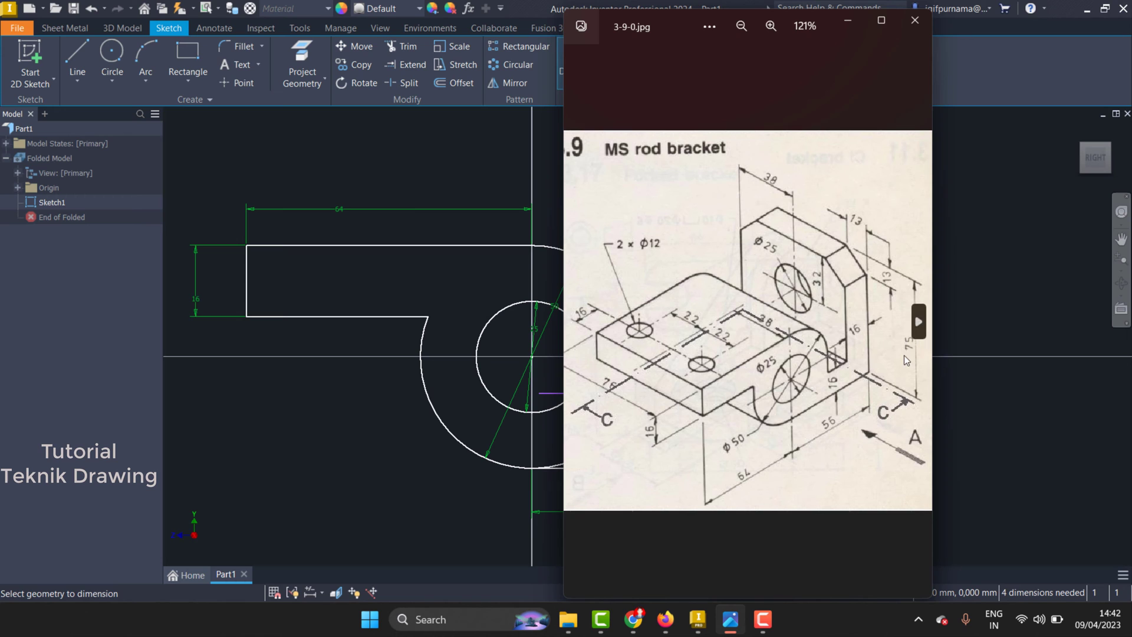
{"action": "left_click", "coordinate": [843, 23]}
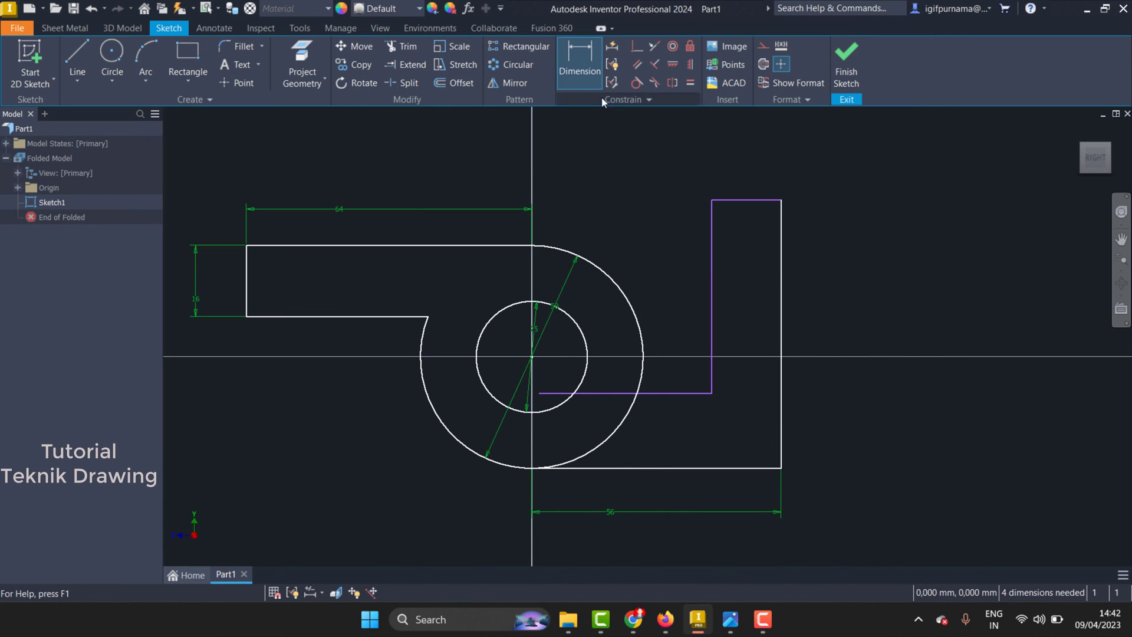
{"action": "left_click", "coordinate": [777, 298]}
{"action": "left_click", "coordinate": [854, 299]}
{"action": "type", "text": "7"}
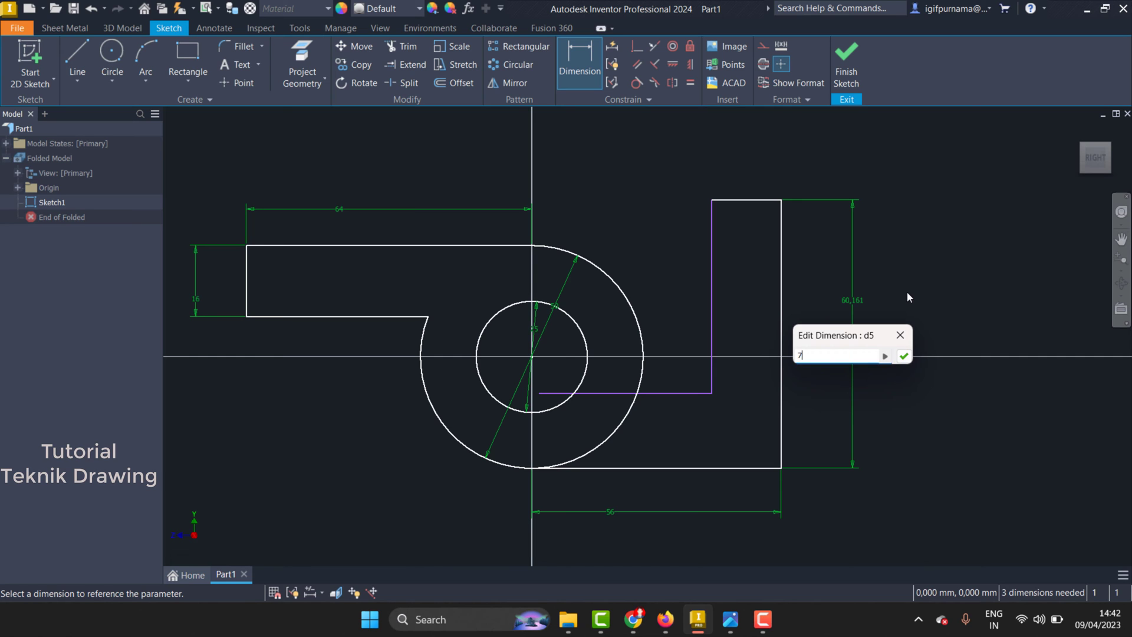
{"action": "type", "text": "5"}
{"action": "key", "text": "Return"}
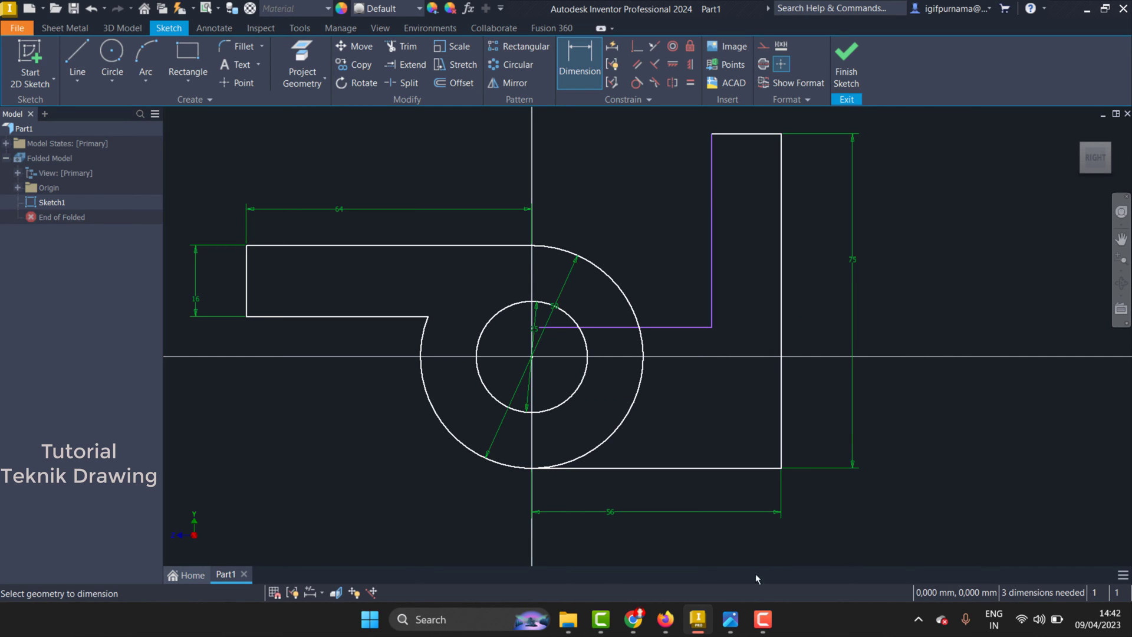
- Set the base thickness between bottom and inner horizontal edges to 16 mm
{"action": "left_click", "coordinate": [728, 625]}
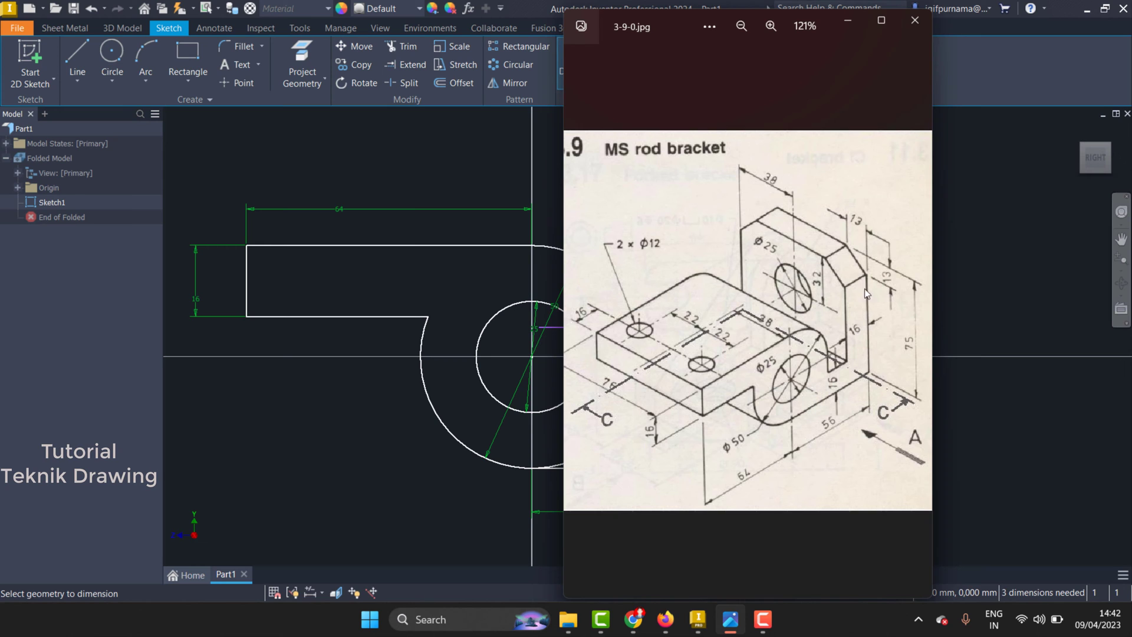
{"action": "left_click", "coordinate": [847, 19]}
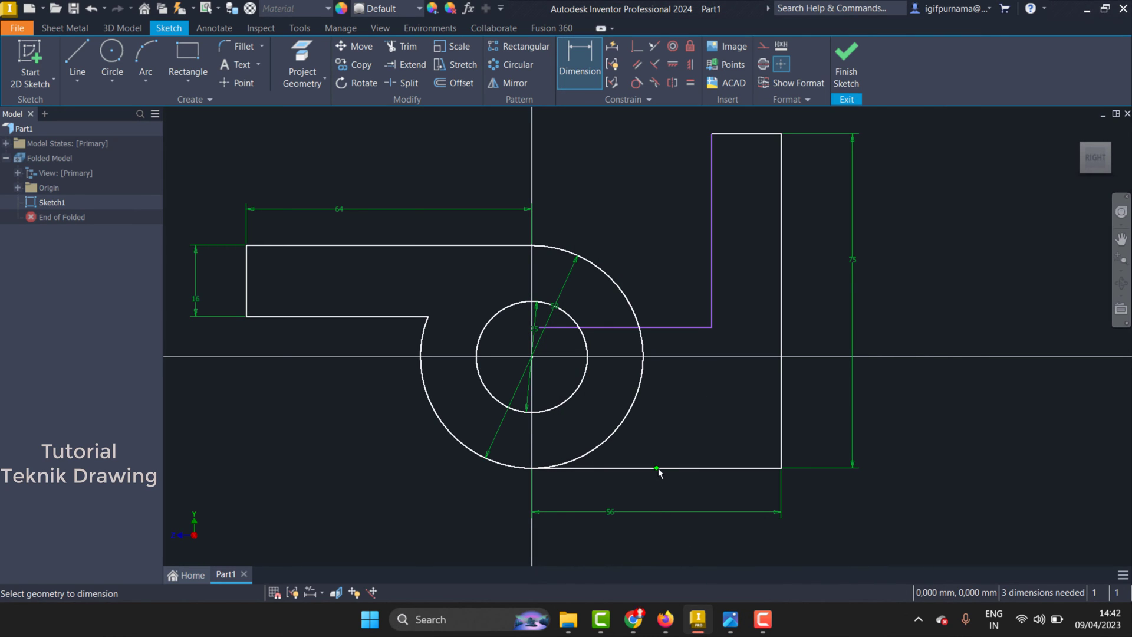
{"action": "left_click", "coordinate": [673, 468]}
{"action": "left_click", "coordinate": [678, 327]}
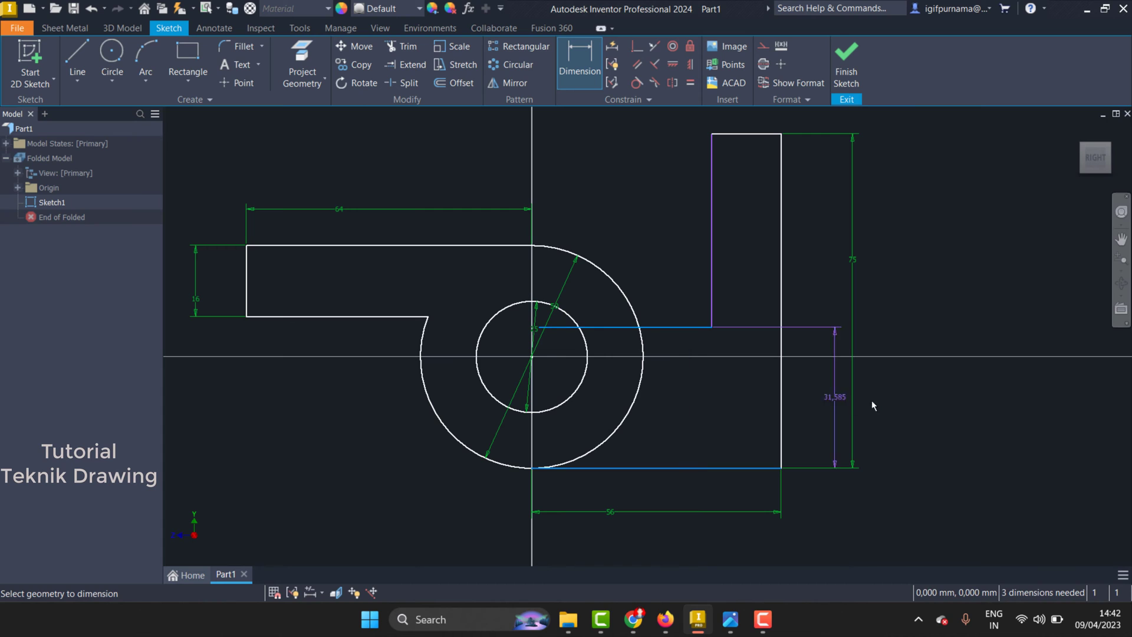
{"action": "left_click", "coordinate": [891, 406]}
{"action": "type", "text": "1"}
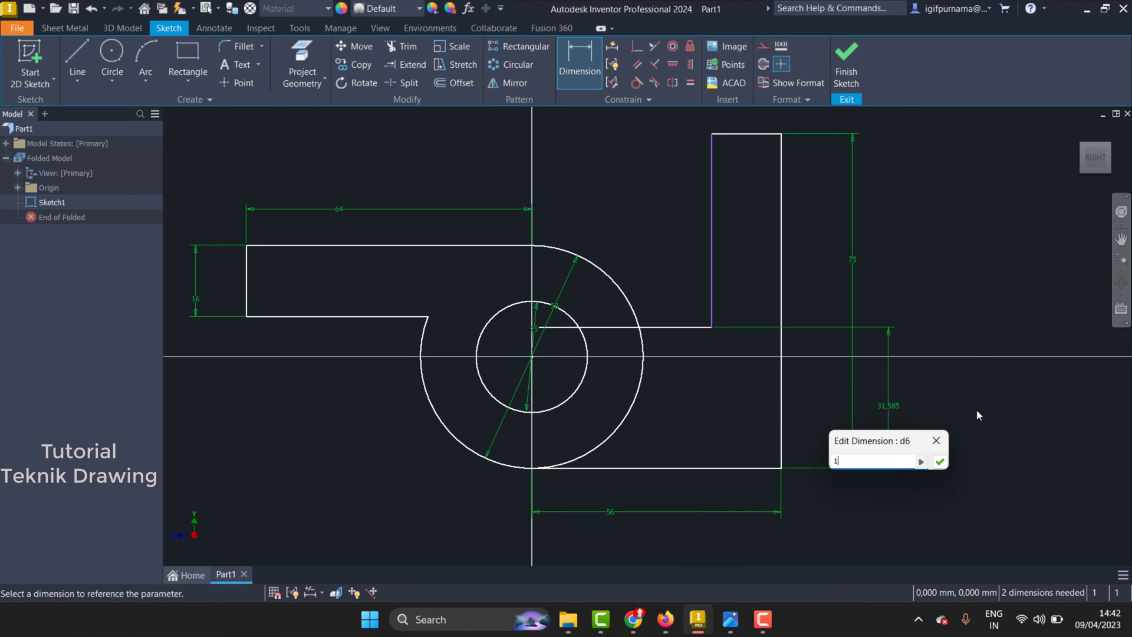
{"action": "type", "text": "6"}
{"action": "key", "text": "Return"}
- Set the upright plate width to 16 mm
{"action": "left_click", "coordinate": [712, 254]}
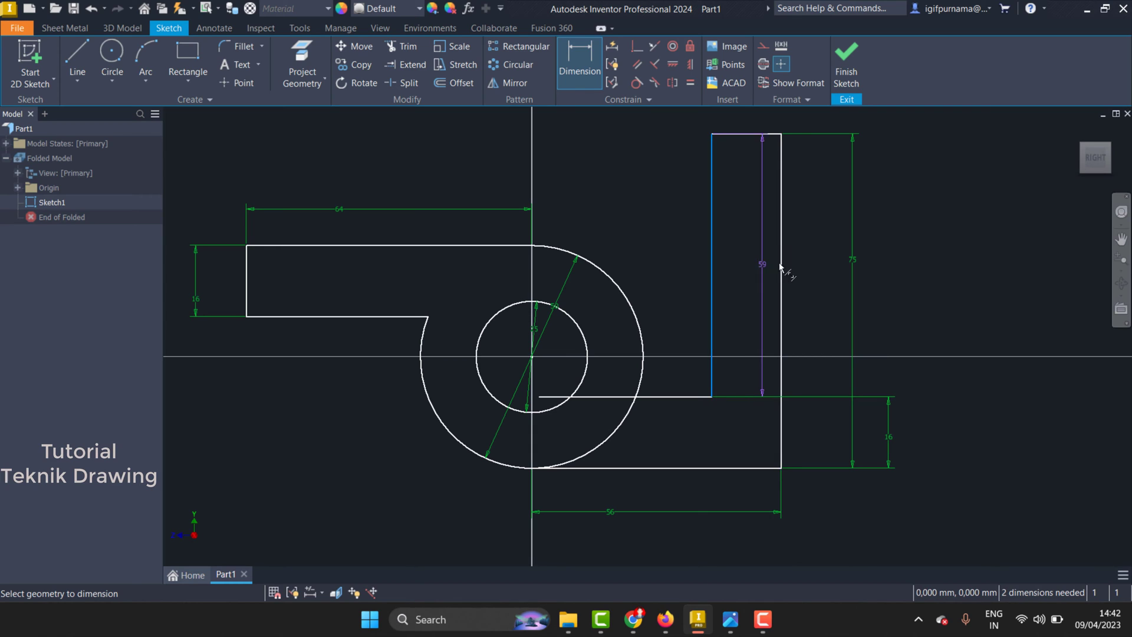
{"action": "left_click", "coordinate": [782, 270]}
{"action": "type", "text": "16"}
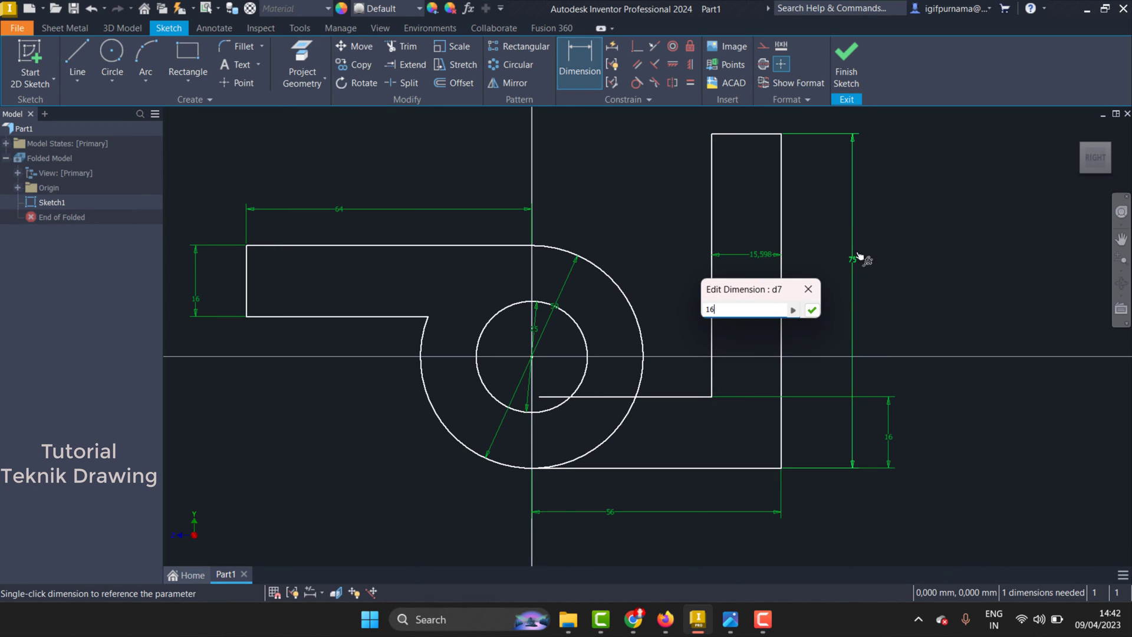
{"action": "key", "text": "Return"}
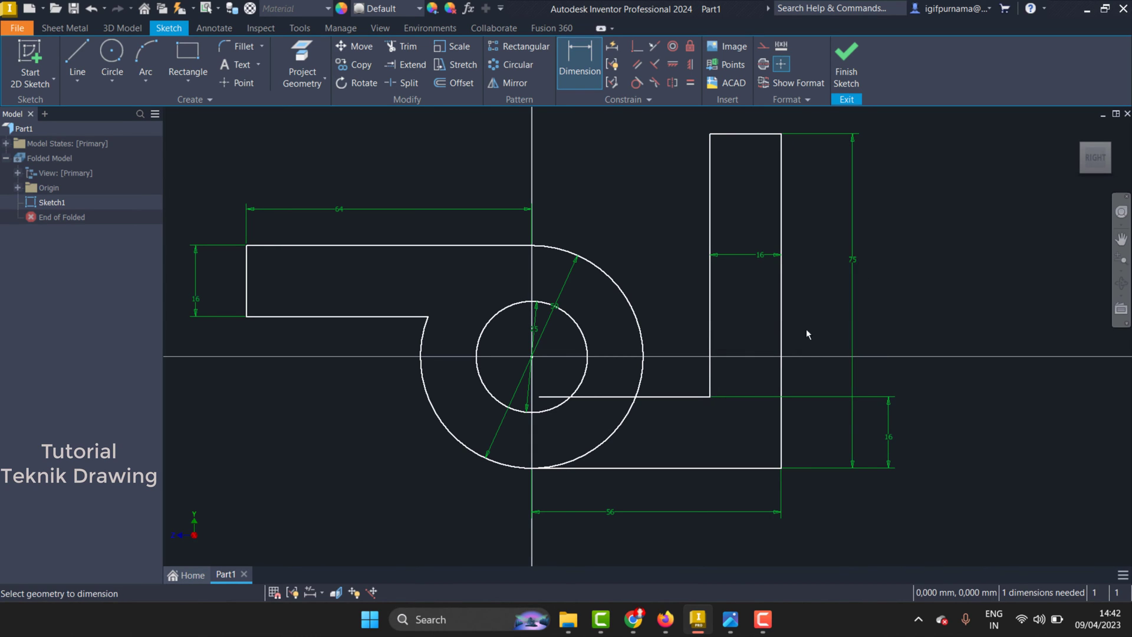
{"action": "left_click", "coordinate": [730, 619]}
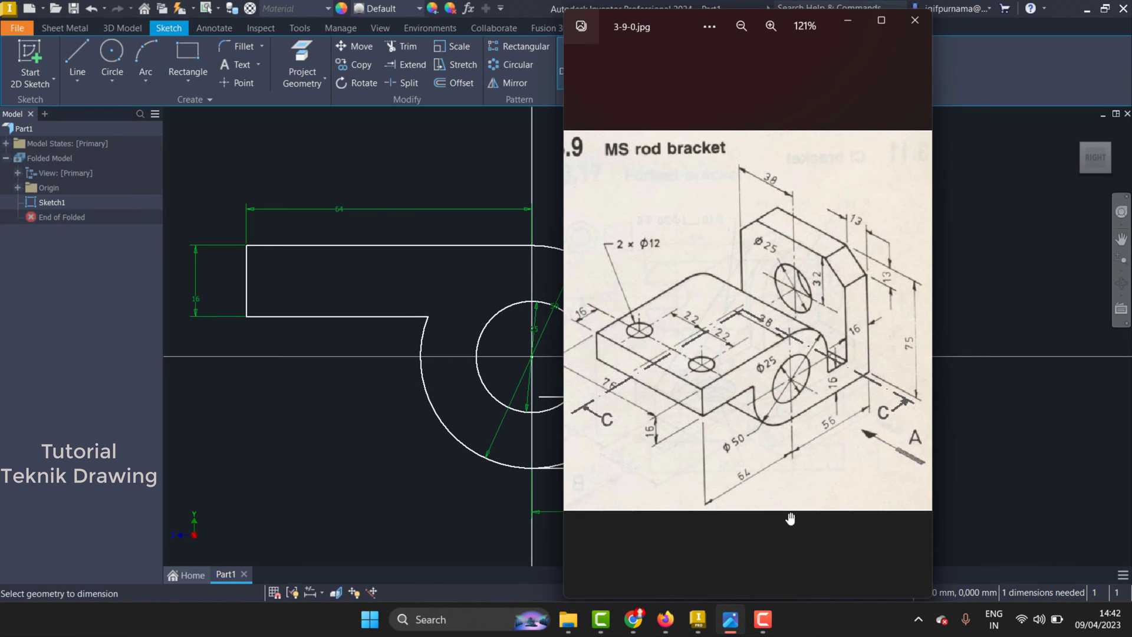
- Draw a short vertical line down from the outer circle's right side
{"action": "scroll", "coordinate": [857, 363], "scroll_direction": "up", "scroll_amount": 3}
{"action": "scroll", "coordinate": [763, 419], "scroll_direction": "up", "scroll_amount": 1}
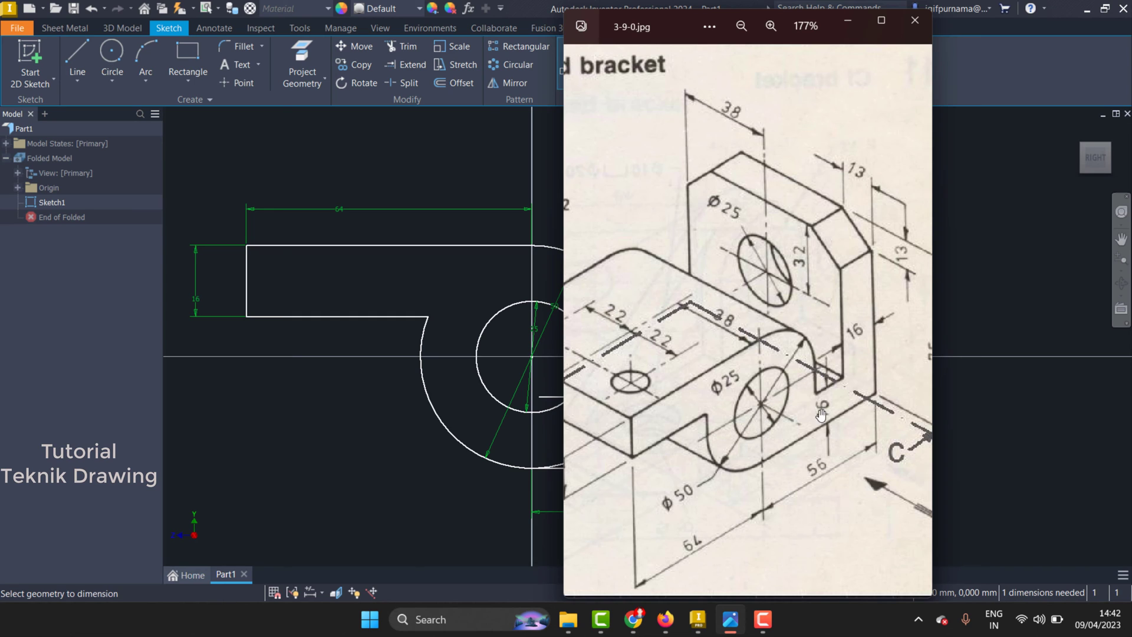
{"action": "left_click", "coordinate": [854, 21]}
{"action": "key", "text": "l"}
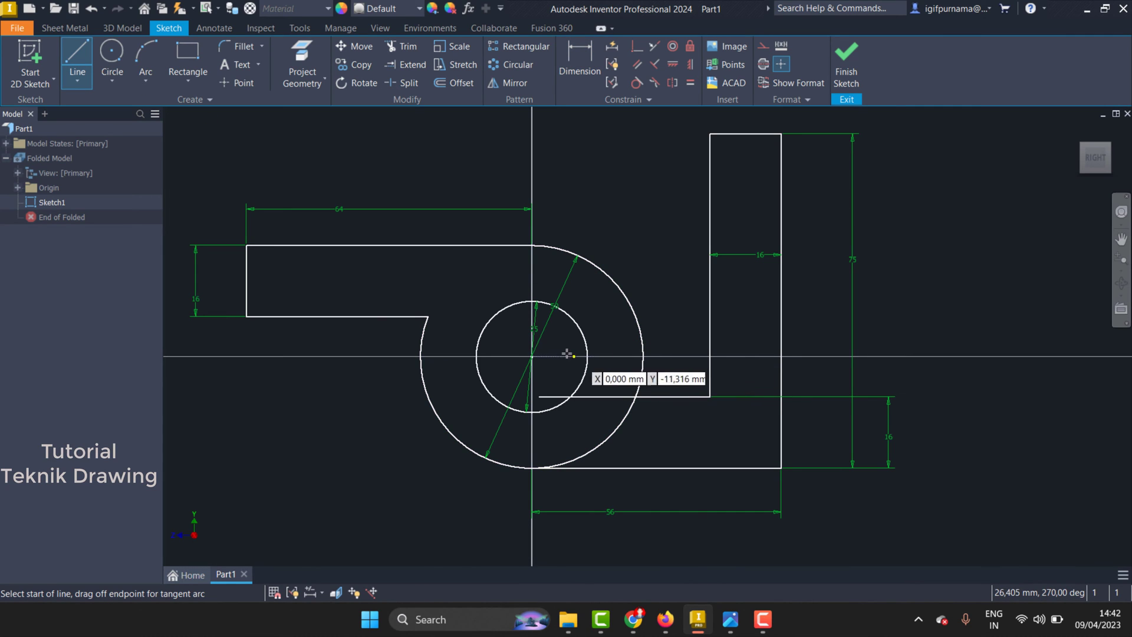
{"action": "left_click", "coordinate": [644, 355]}
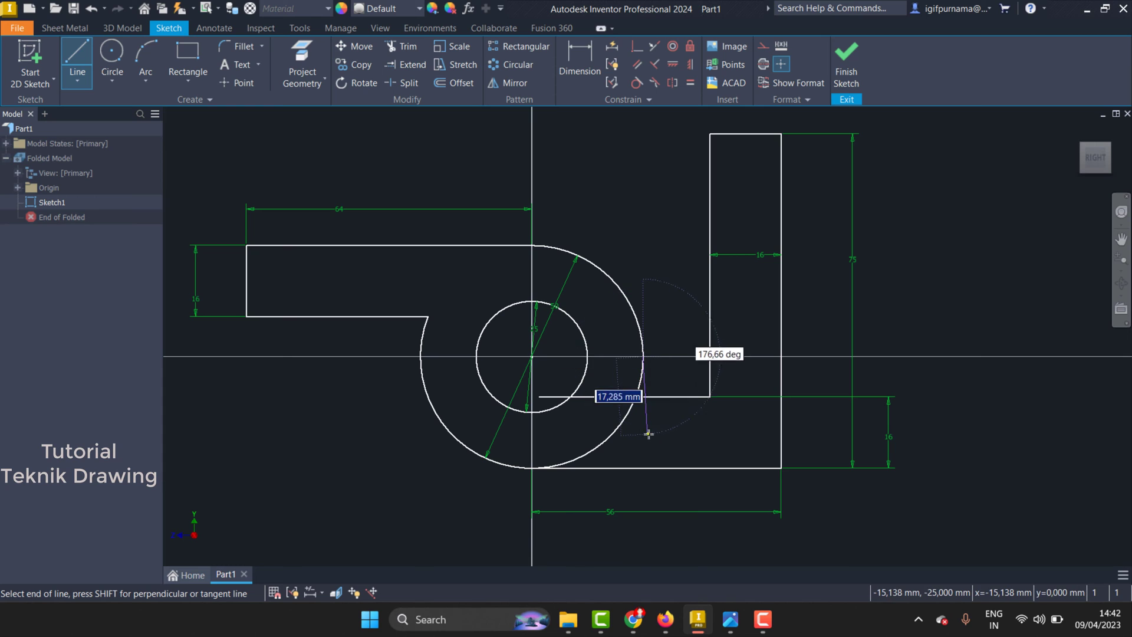
{"action": "left_click", "coordinate": [644, 419]}
{"action": "key", "text": "Escape"}
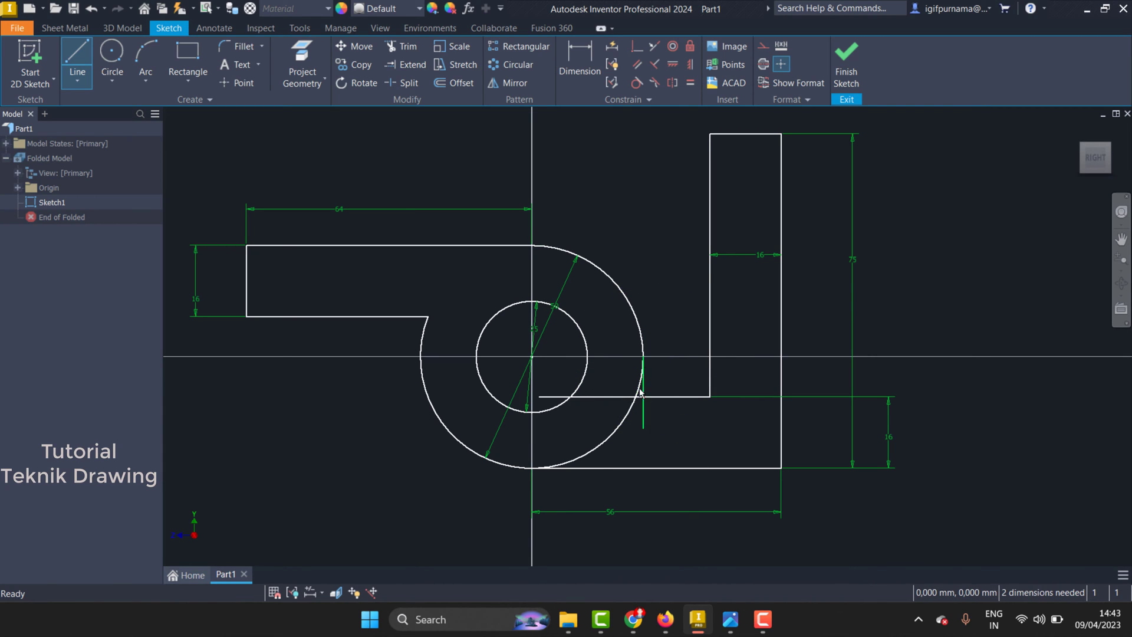
- Trim the outer circle piece below the axis, then undo that wrong trim
{"action": "scroll", "coordinate": [642, 413], "scroll_direction": "down", "scroll_amount": 5}
{"action": "scroll", "coordinate": [639, 395], "scroll_direction": "up", "scroll_amount": 7}
{"action": "scroll", "coordinate": [640, 395], "scroll_direction": "up", "scroll_amount": 3}
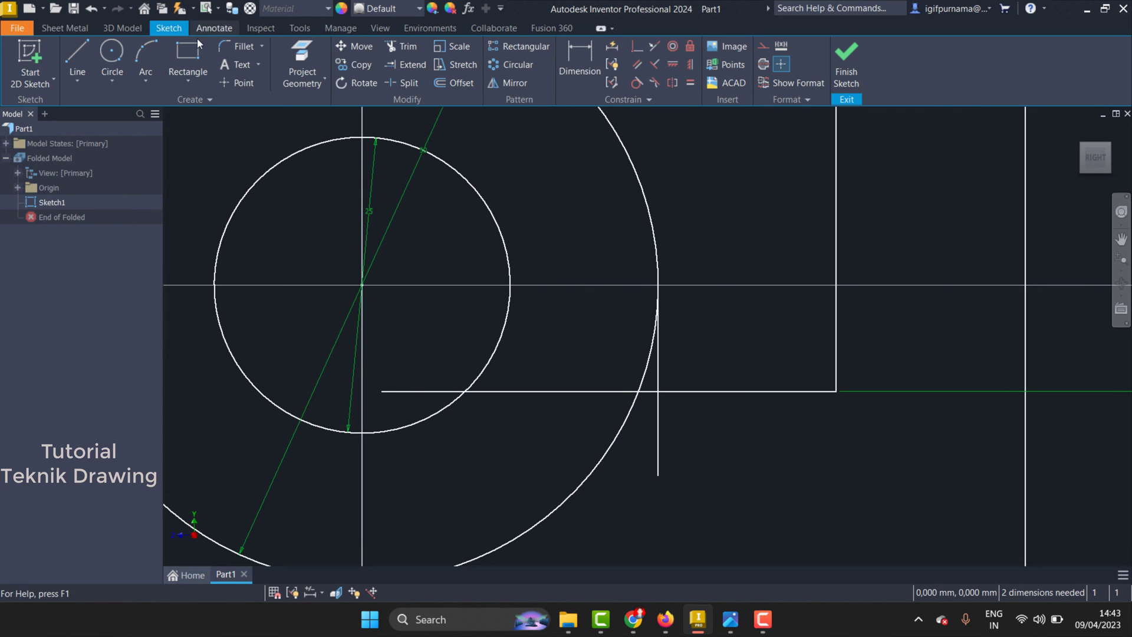
{"action": "left_click", "coordinate": [401, 46]}
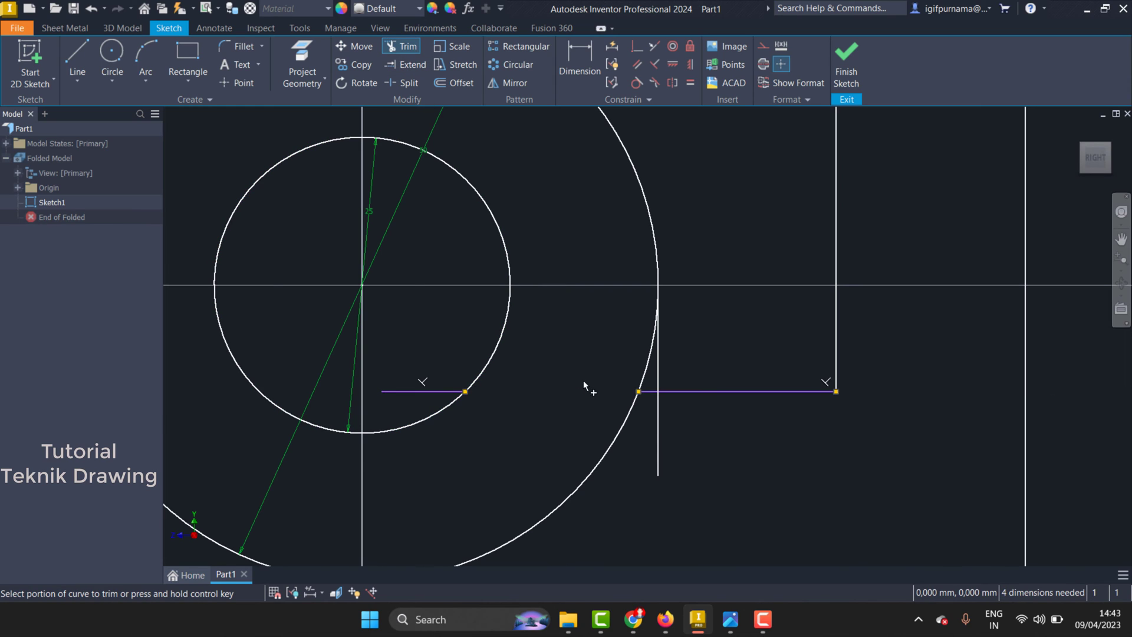
{"action": "left_click", "coordinate": [644, 368]}
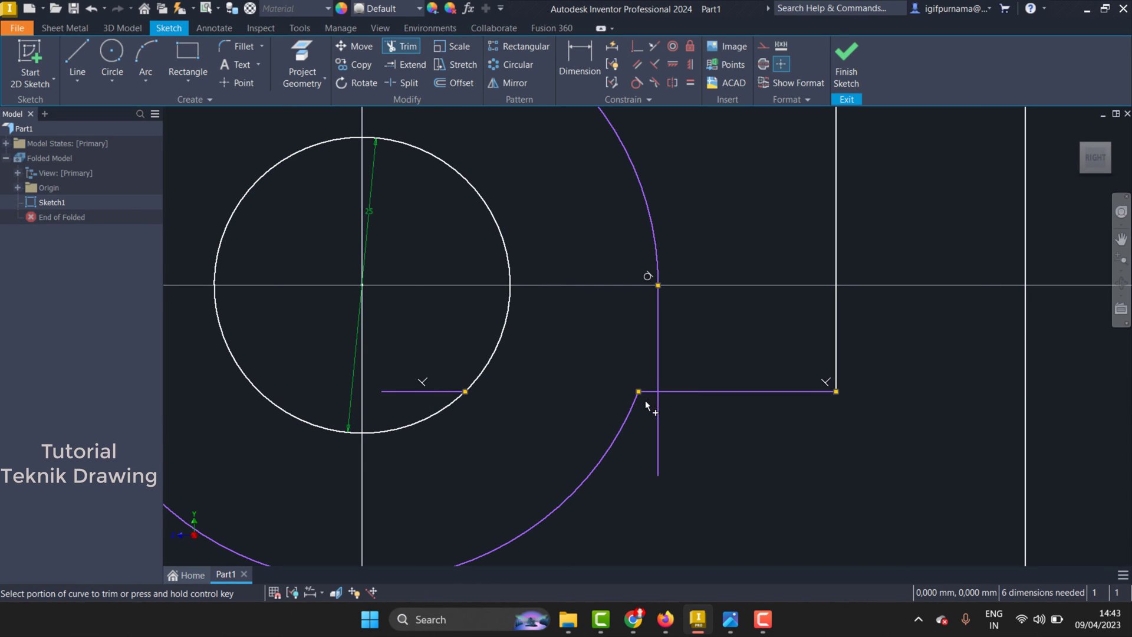
{"action": "key", "text": "ctrl+z"}
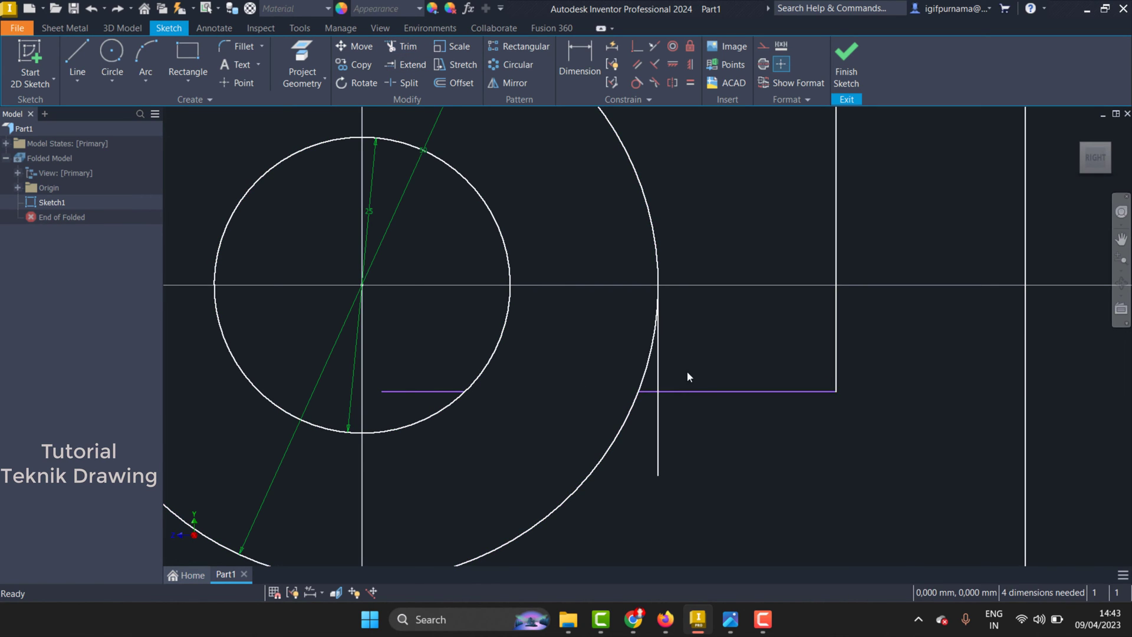
{"action": "left_click", "coordinate": [649, 392]}
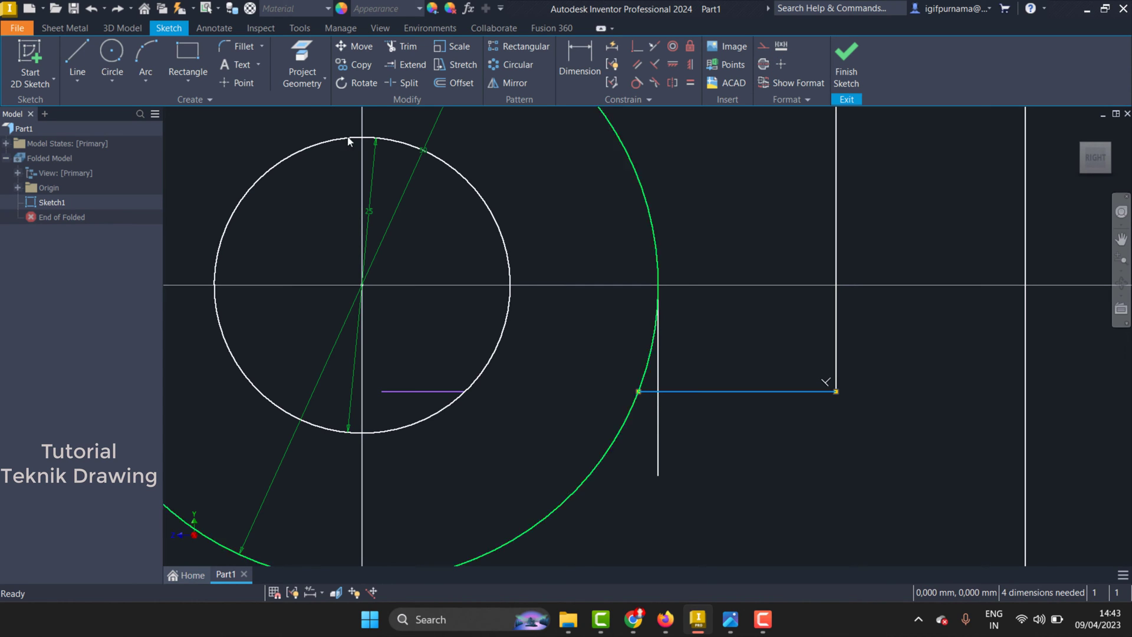
- Trim away the horizontal stub, the lower vertical line and the large arc's lower right portion
{"action": "left_click", "coordinate": [404, 45]}
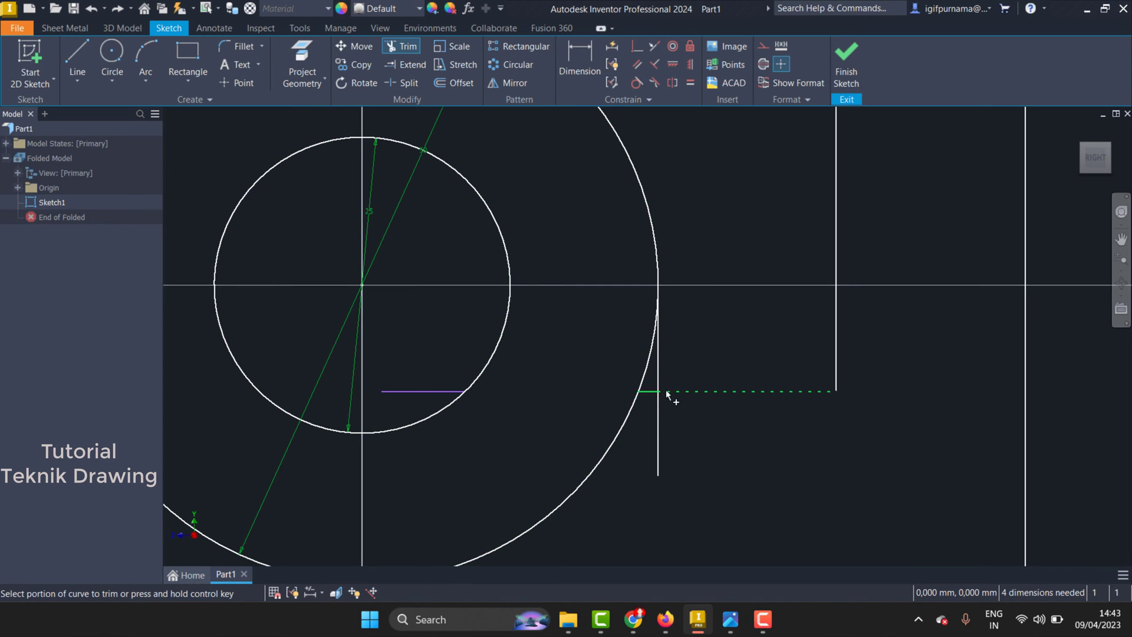
{"action": "left_click", "coordinate": [647, 390]}
{"action": "left_click", "coordinate": [659, 415]}
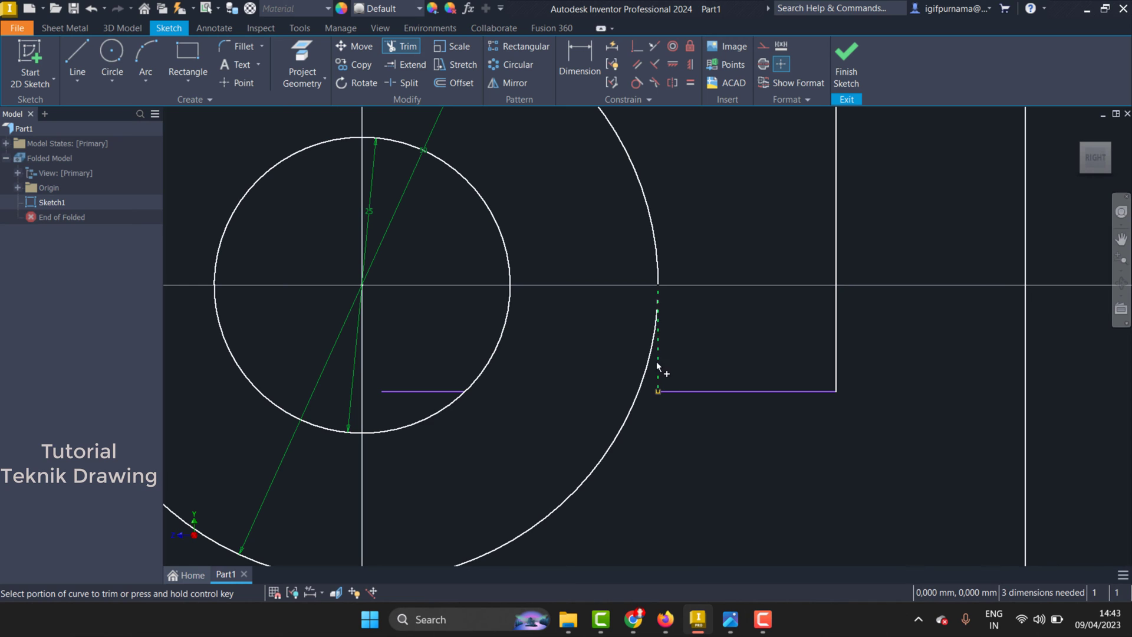
{"action": "left_click", "coordinate": [732, 630]}
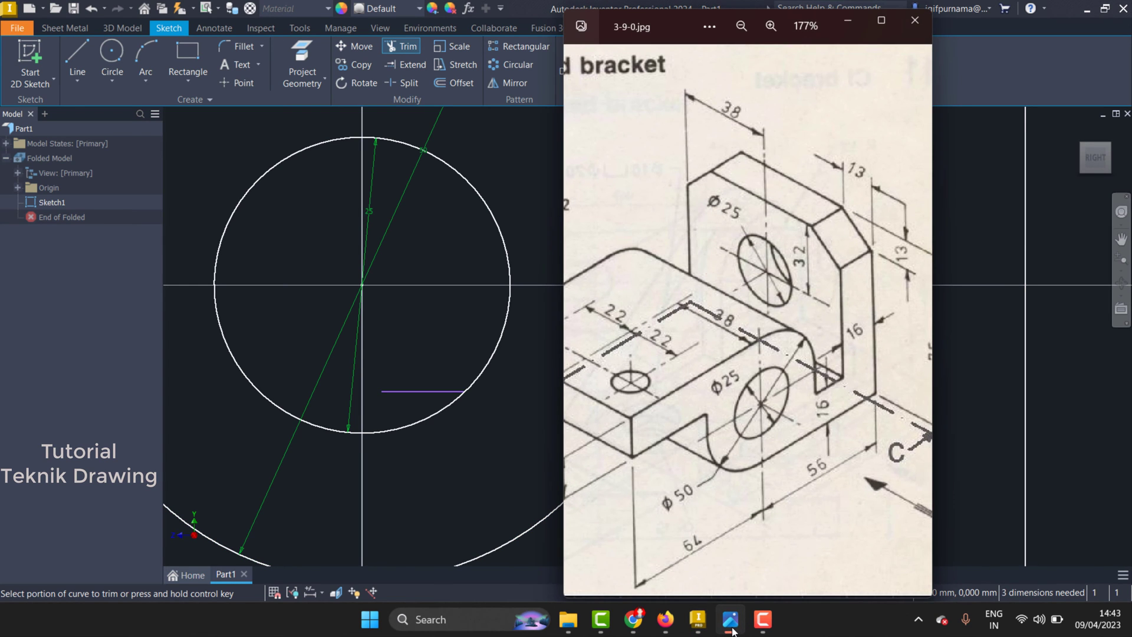
{"action": "left_click", "coordinate": [733, 631]}
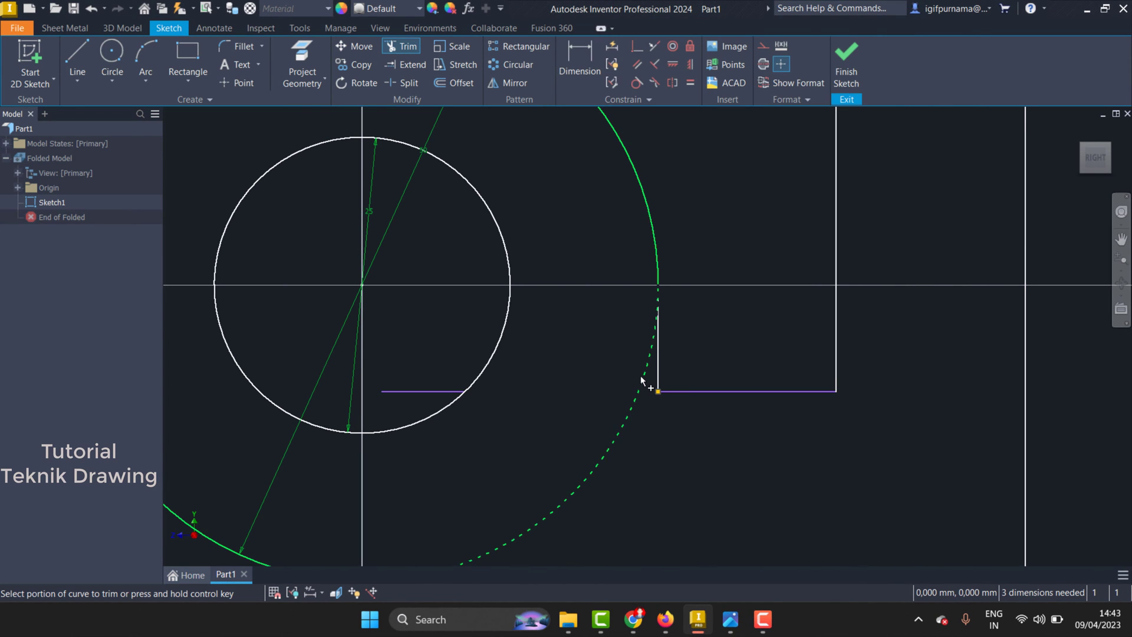
{"action": "left_click", "coordinate": [652, 371]}
{"action": "scroll", "coordinate": [659, 340], "scroll_direction": "down", "scroll_amount": 5}
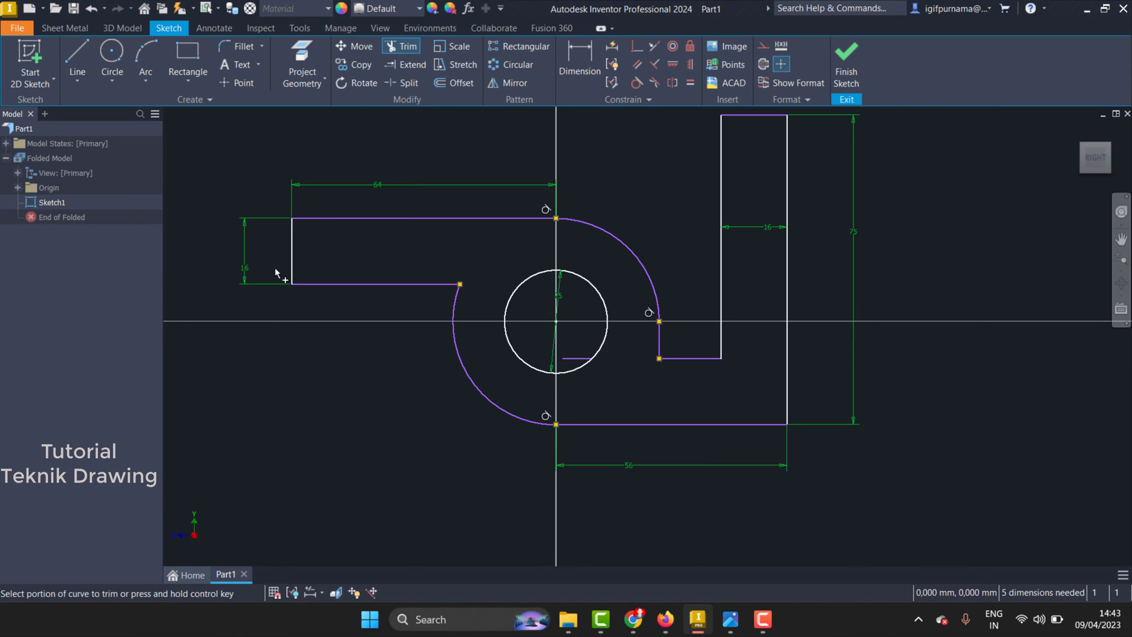
- Dimension the step line 16 mm from the bottom edge
{"action": "left_click", "coordinate": [590, 59]}
{"action": "left_click", "coordinate": [689, 358]}
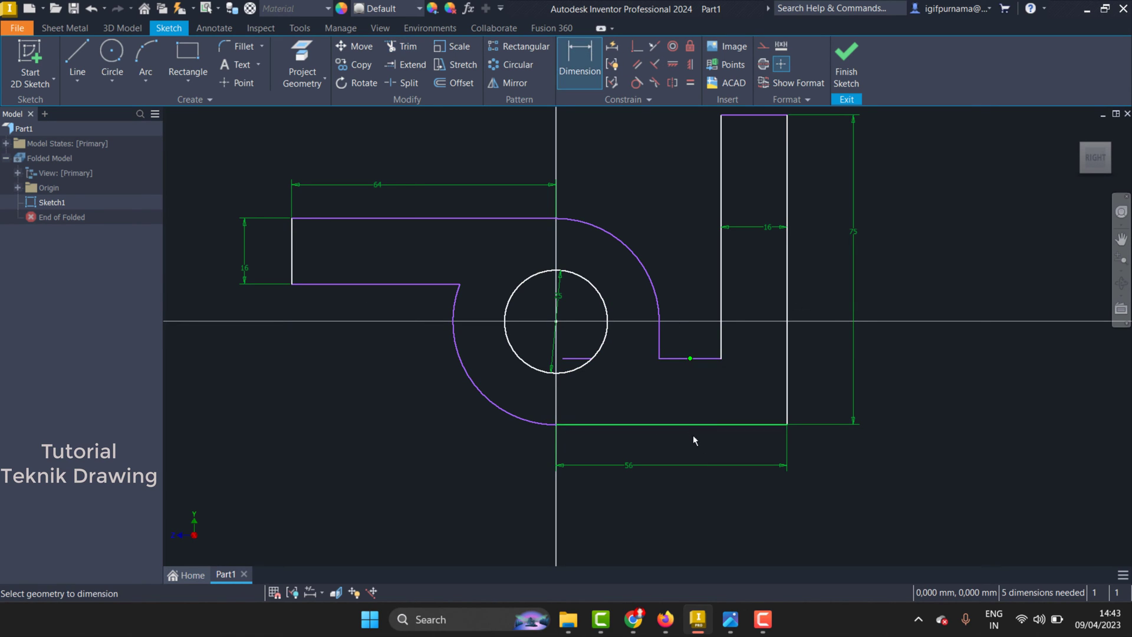
{"action": "left_click", "coordinate": [685, 424]}
{"action": "left_click", "coordinate": [714, 397]}
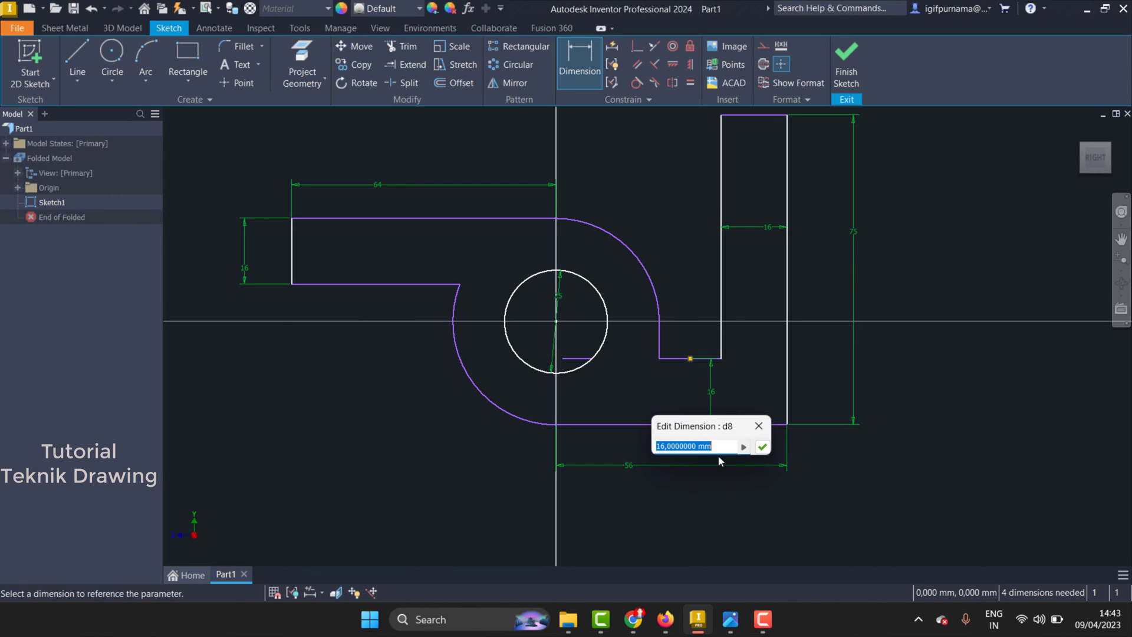
{"action": "key", "text": "Return"}
{"action": "scroll", "coordinate": [718, 400], "scroll_direction": "down", "scroll_amount": 3}
{"action": "scroll", "coordinate": [718, 405], "scroll_direction": "up", "scroll_amount": 6}
{"action": "scroll", "coordinate": [657, 363], "scroll_direction": "down", "scroll_amount": 5}
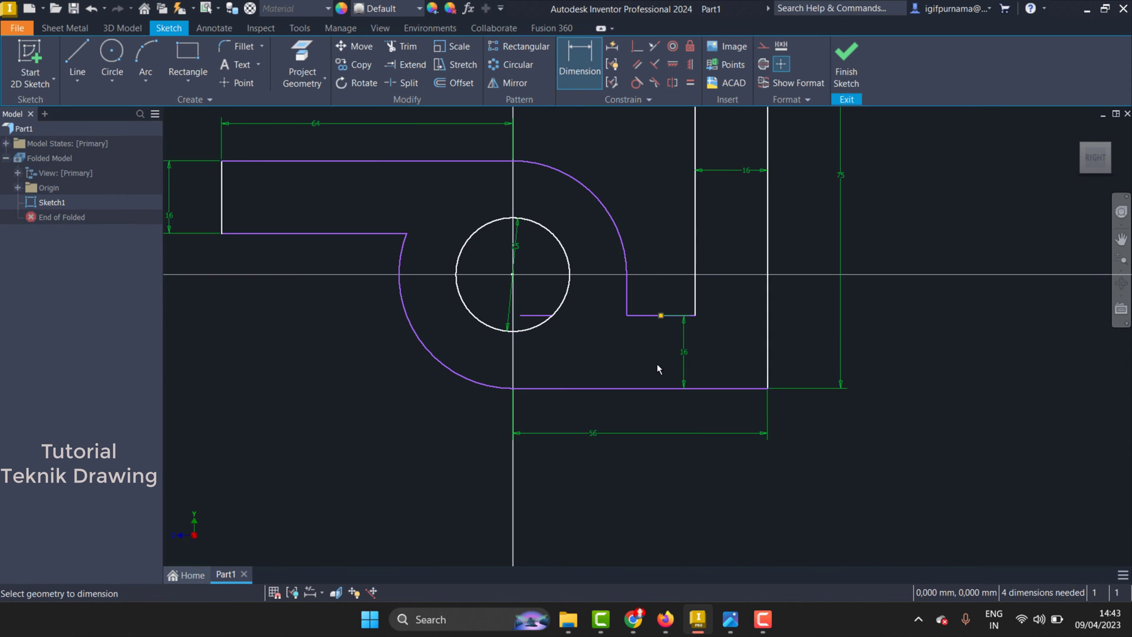
{"action": "scroll", "coordinate": [637, 339], "scroll_direction": "up", "scroll_amount": 3}
{"action": "scroll", "coordinate": [646, 338], "scroll_direction": "down", "scroll_amount": 5}
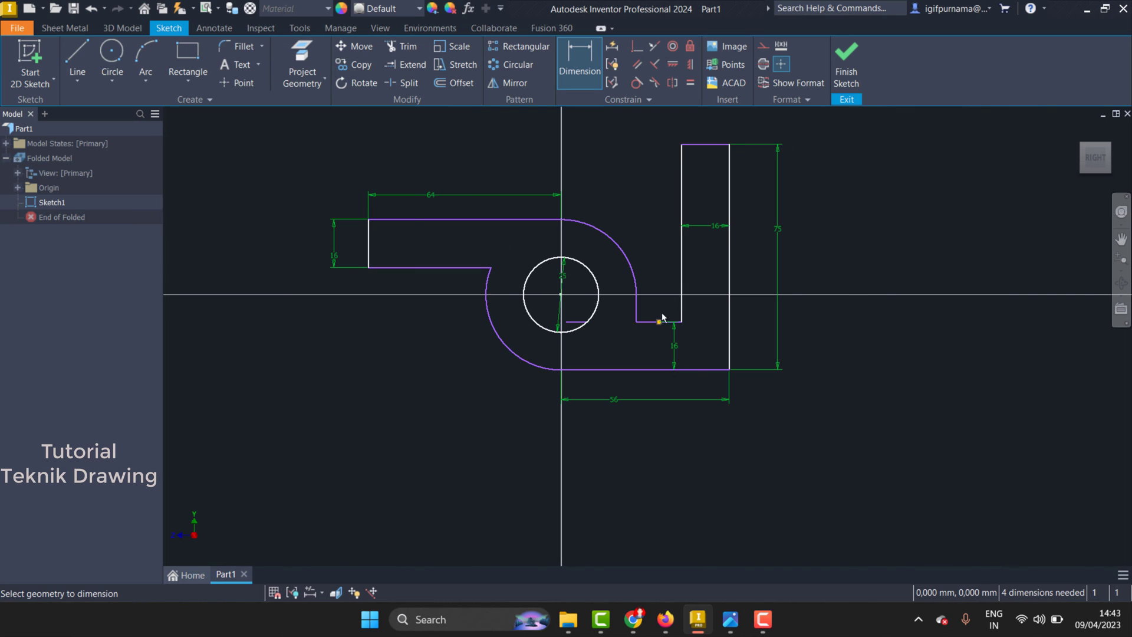
- Check the bracket reference drawing again, then finish Sketch1
{"action": "left_click", "coordinate": [733, 628]}
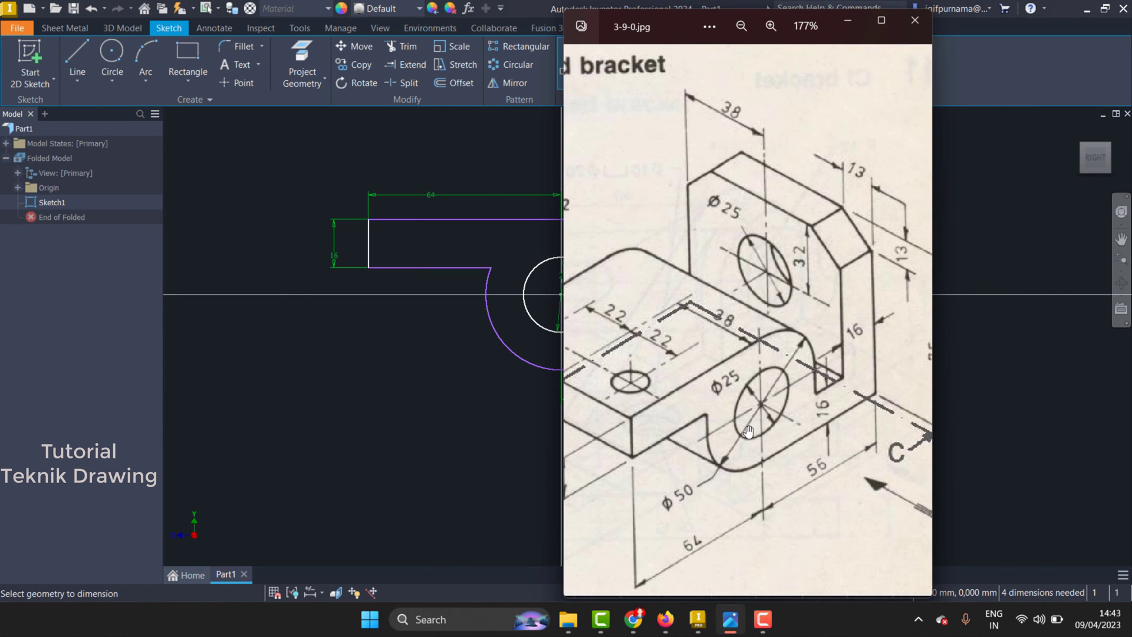
{"action": "scroll", "coordinate": [737, 351], "scroll_direction": "down", "scroll_amount": 1}
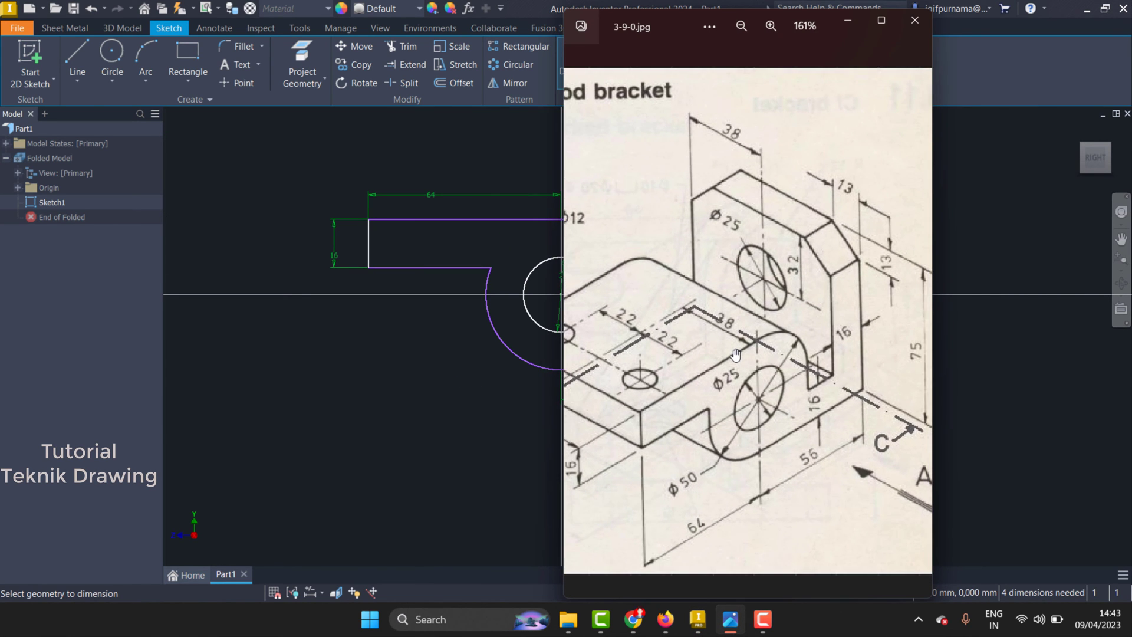
{"action": "scroll", "coordinate": [735, 354], "scroll_direction": "down", "scroll_amount": 1}
{"action": "scroll", "coordinate": [736, 354], "scroll_direction": "down", "scroll_amount": 1}
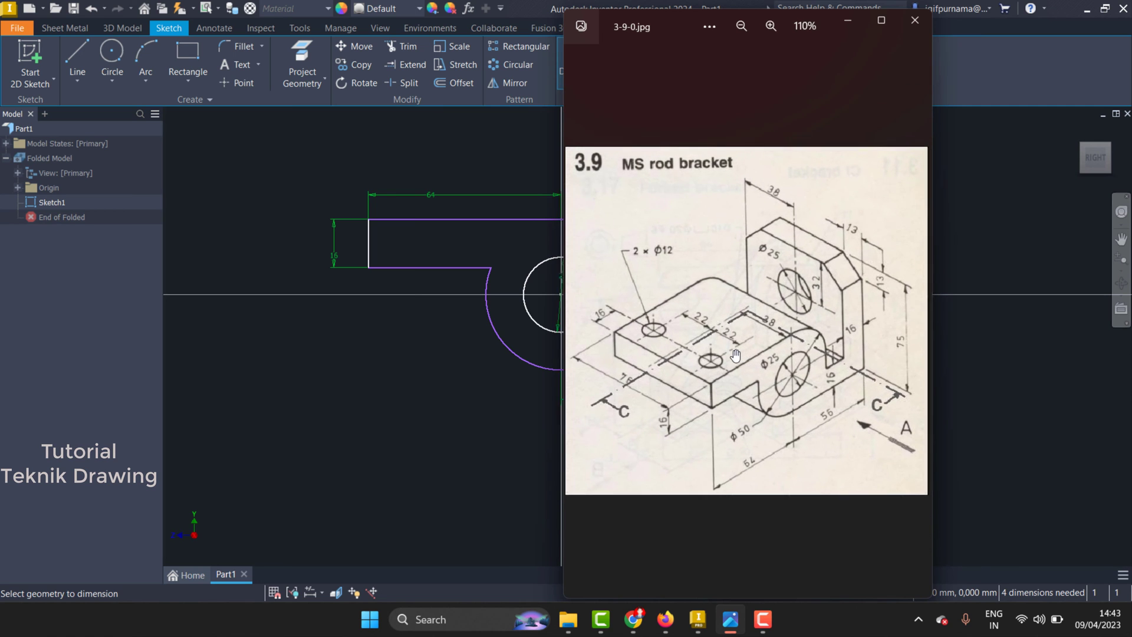
{"action": "scroll", "coordinate": [735, 353], "scroll_direction": "up", "scroll_amount": 1}
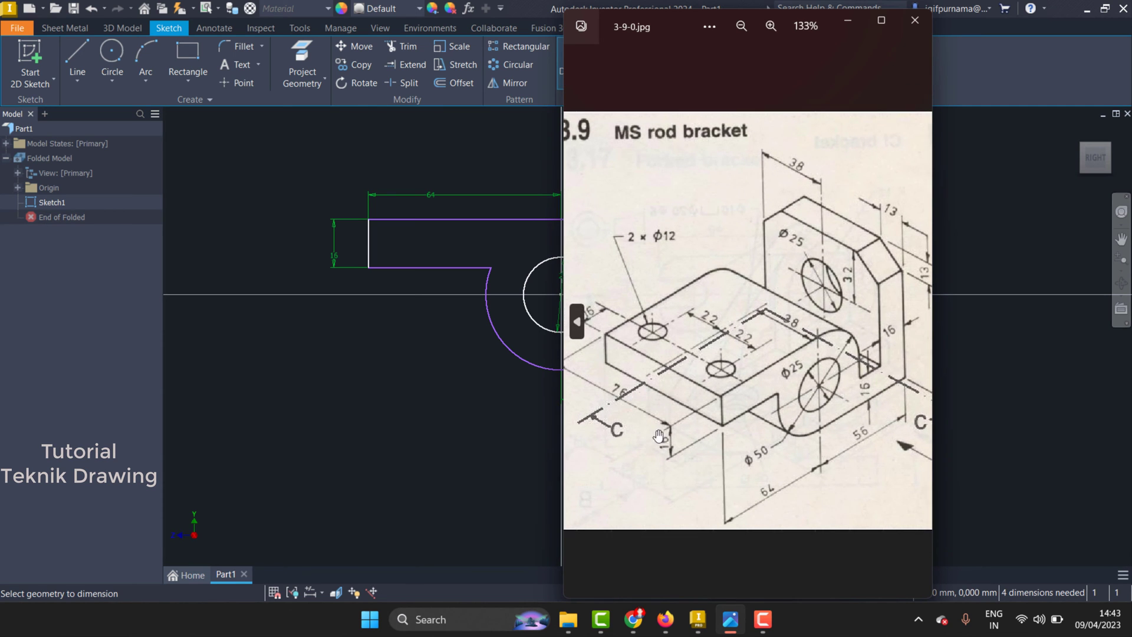
{"action": "scroll", "coordinate": [725, 417], "scroll_direction": "up", "scroll_amount": 1}
{"action": "scroll", "coordinate": [619, 425], "scroll_direction": "down", "scroll_amount": 1}
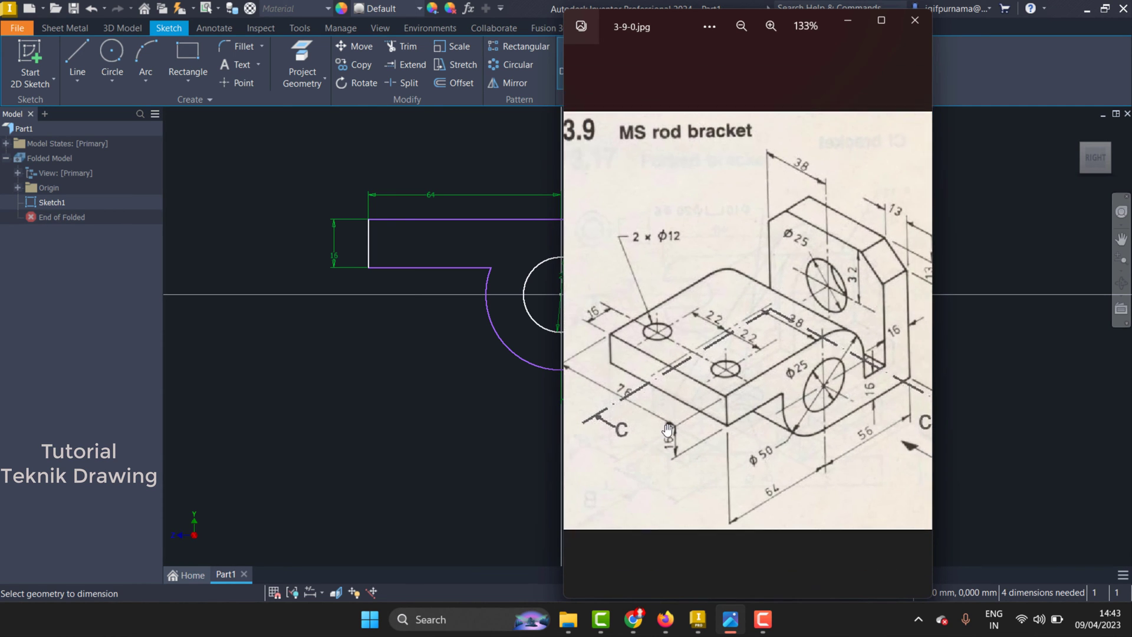
{"action": "scroll", "coordinate": [613, 420], "scroll_direction": "up", "scroll_amount": 1}
{"action": "left_click", "coordinate": [848, 22]}
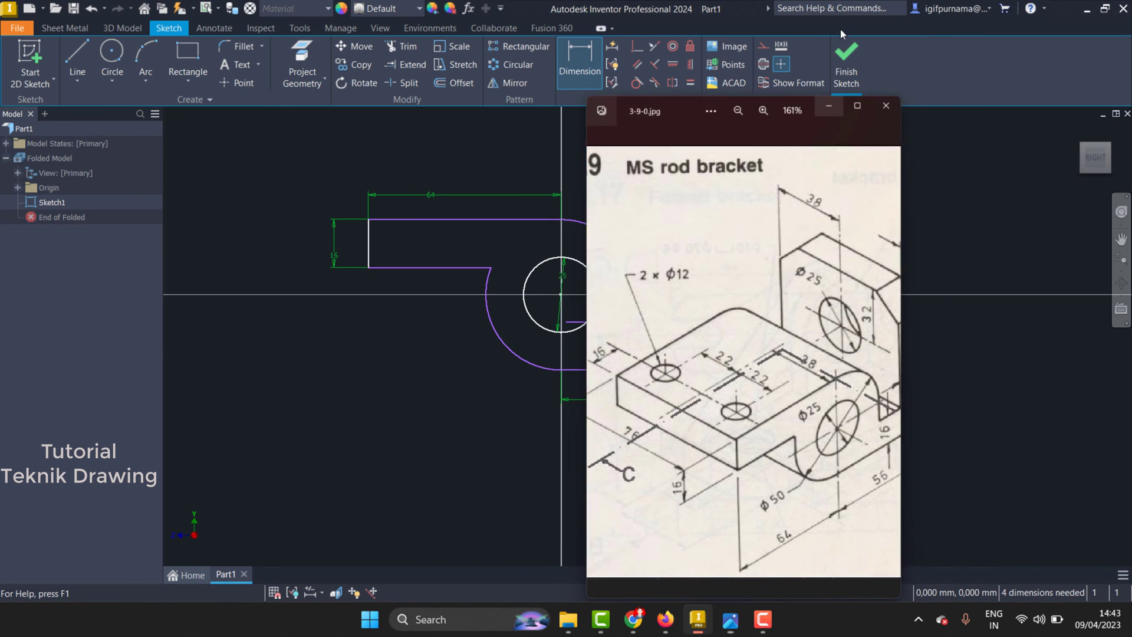
{"action": "left_click", "coordinate": [846, 62]}
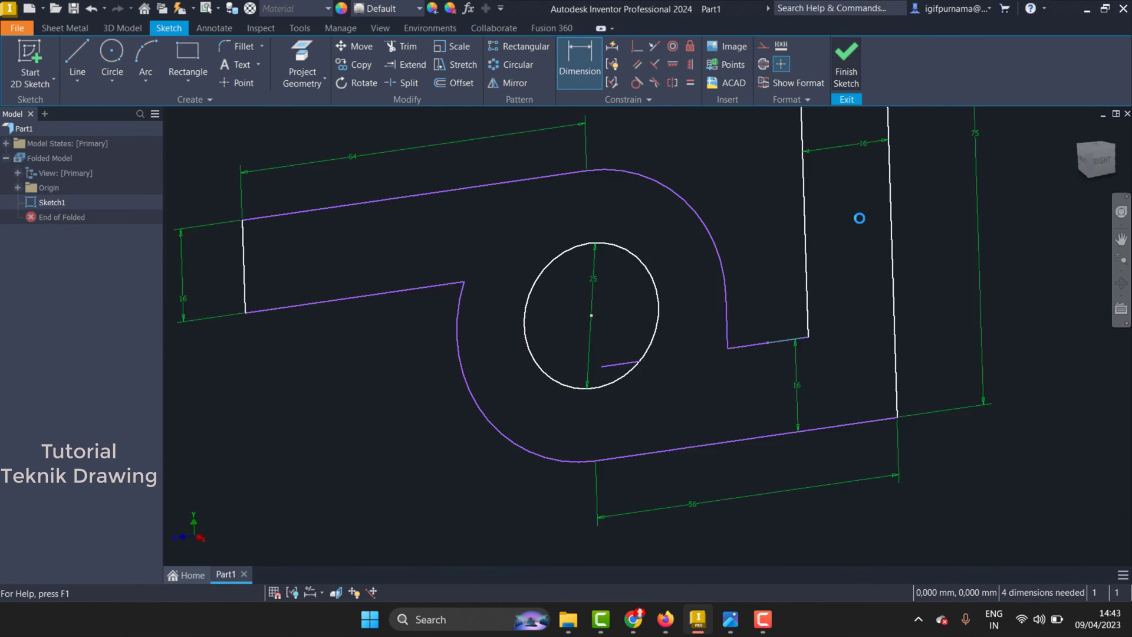
- Extrude only the bracket outline region so the rod hole stays open, previewing at 10 mm
{"action": "scroll", "coordinate": [686, 264], "scroll_direction": "down", "scroll_amount": 5}
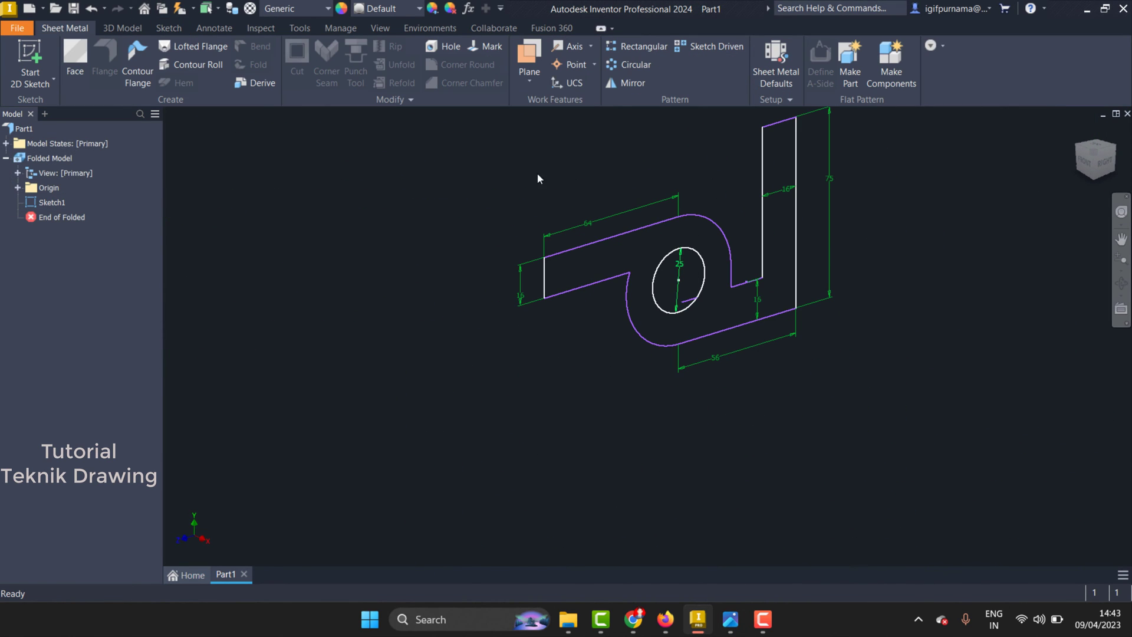
{"action": "left_click", "coordinate": [119, 29]}
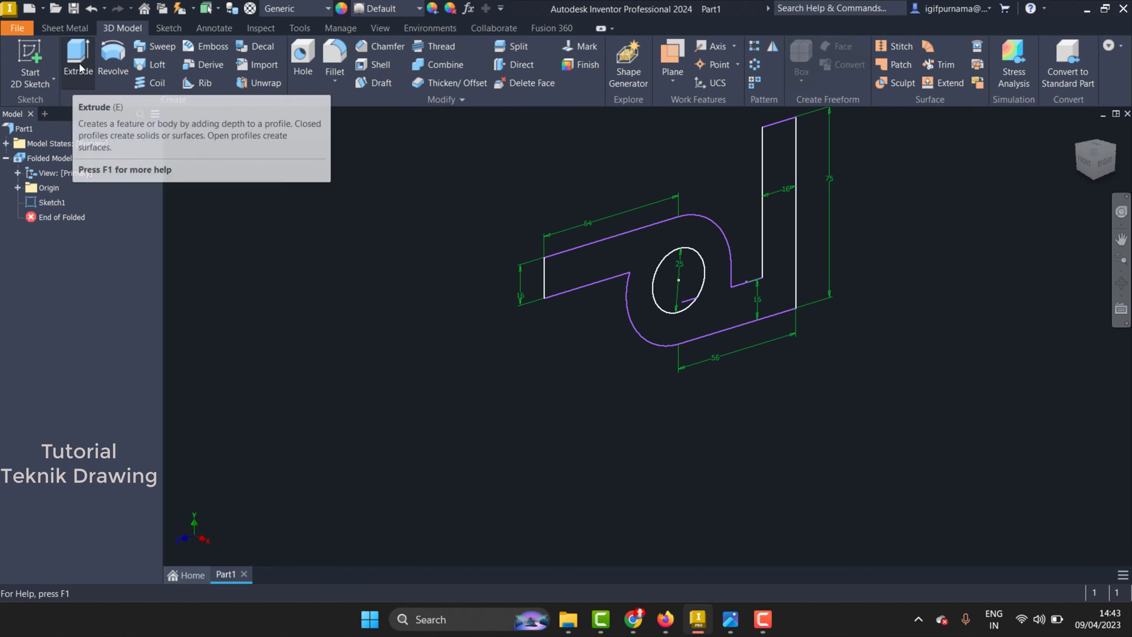
{"action": "left_click", "coordinate": [69, 77]}
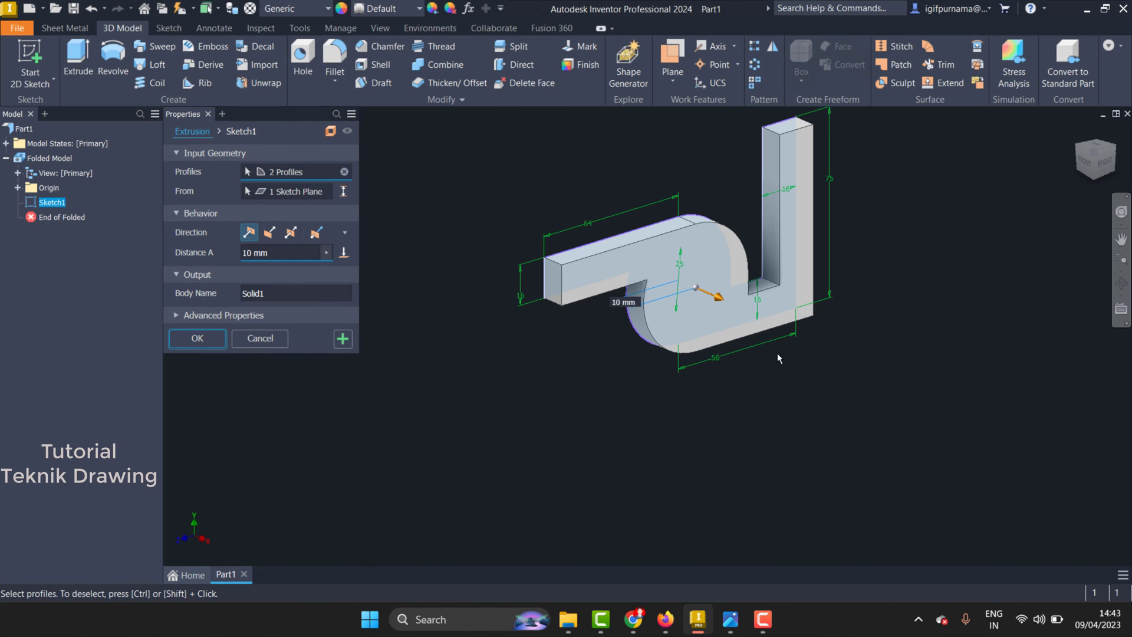
{"action": "left_click", "coordinate": [260, 338]}
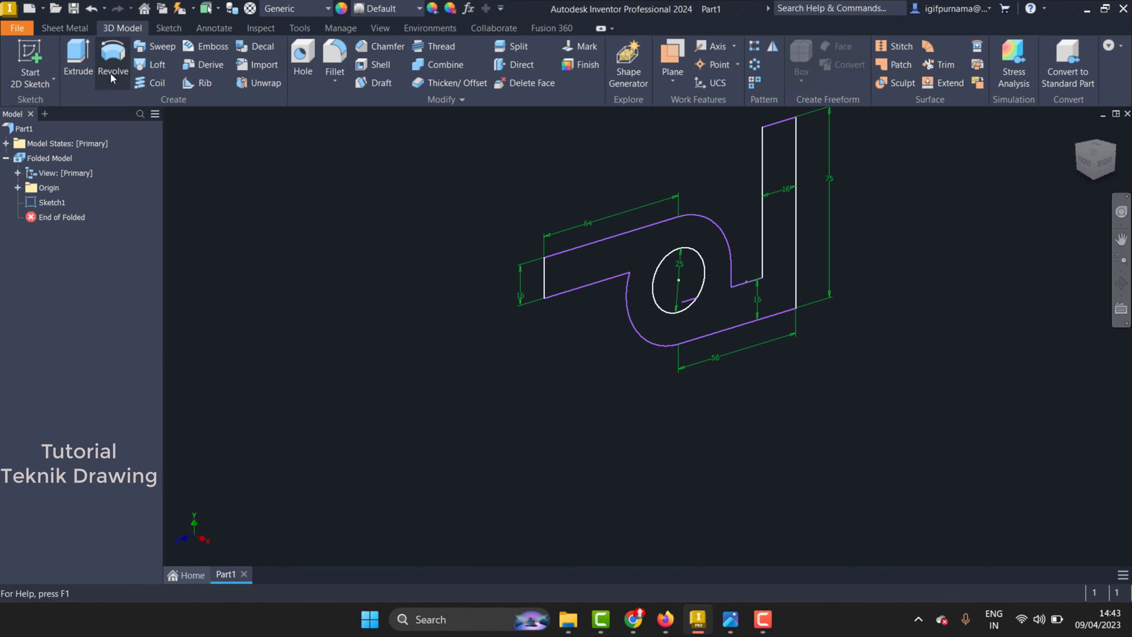
{"action": "left_click", "coordinate": [78, 59]}
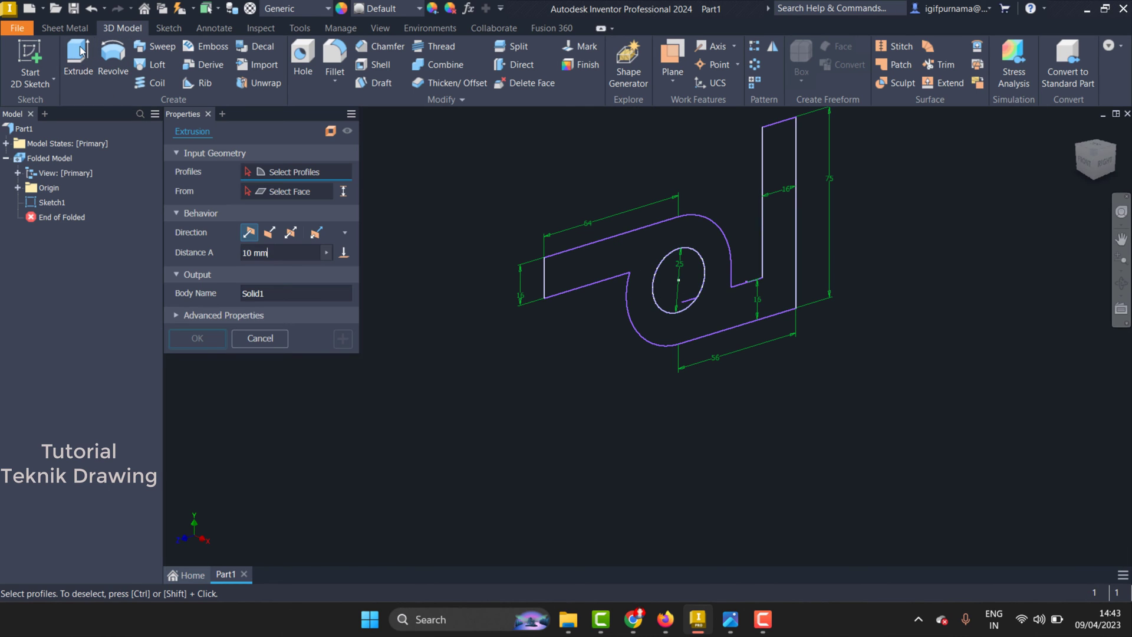
{"action": "left_click", "coordinate": [557, 275]}
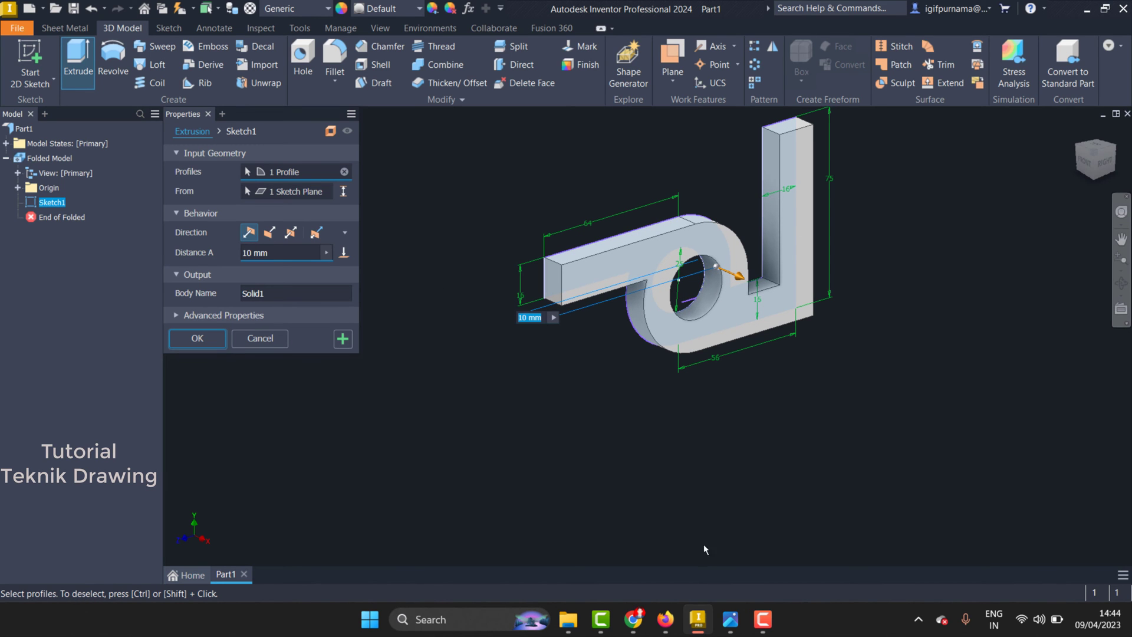
{"action": "left_click", "coordinate": [730, 619]}
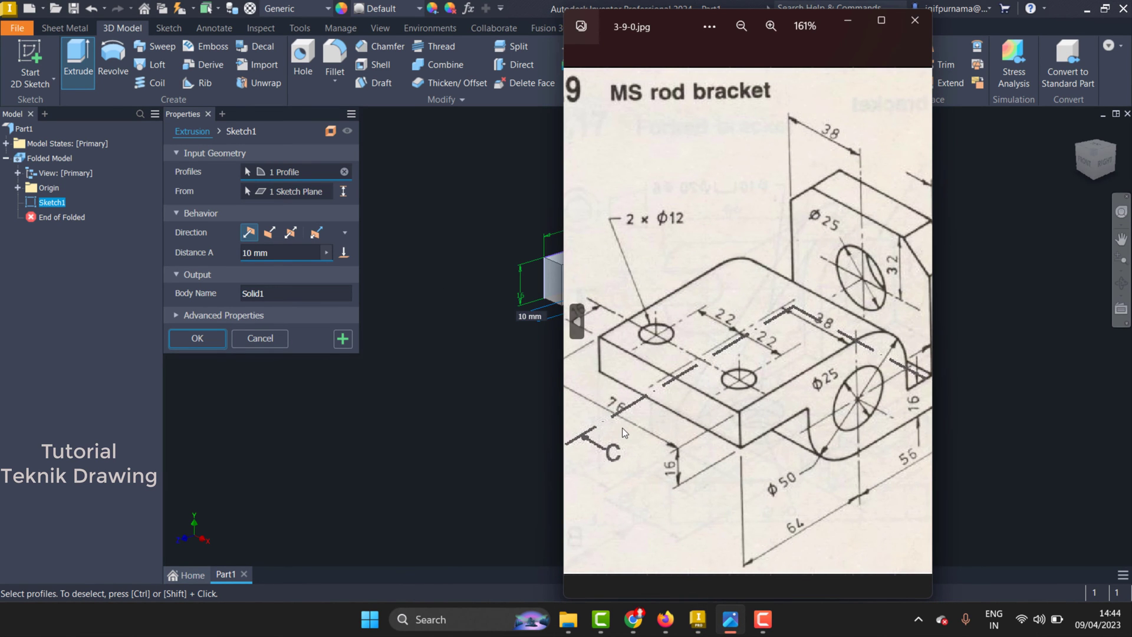
{"action": "left_click", "coordinate": [287, 255]}
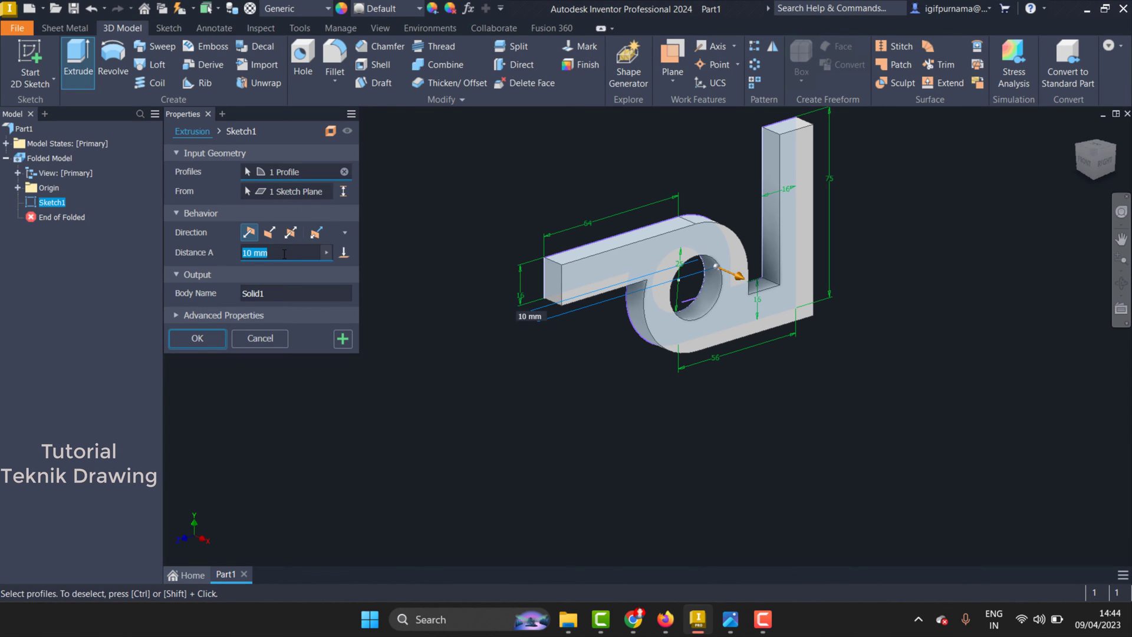
- Set the extrusion to 76 mm symmetric and orbit to inspect the preview
{"action": "type", "text": "76"}
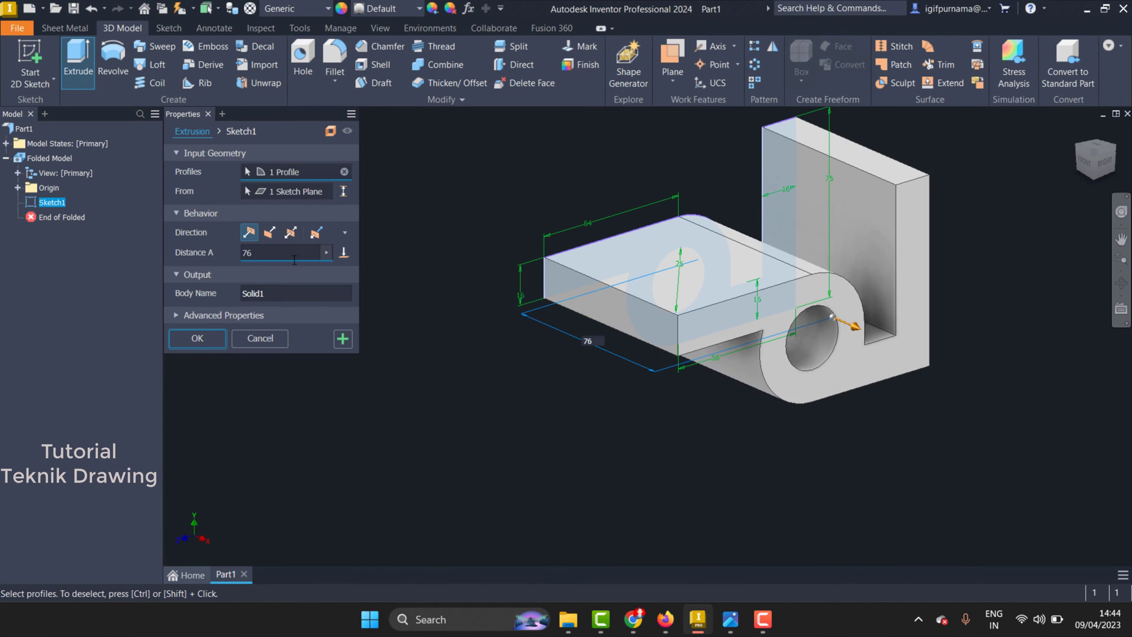
{"action": "left_click", "coordinate": [291, 232]}
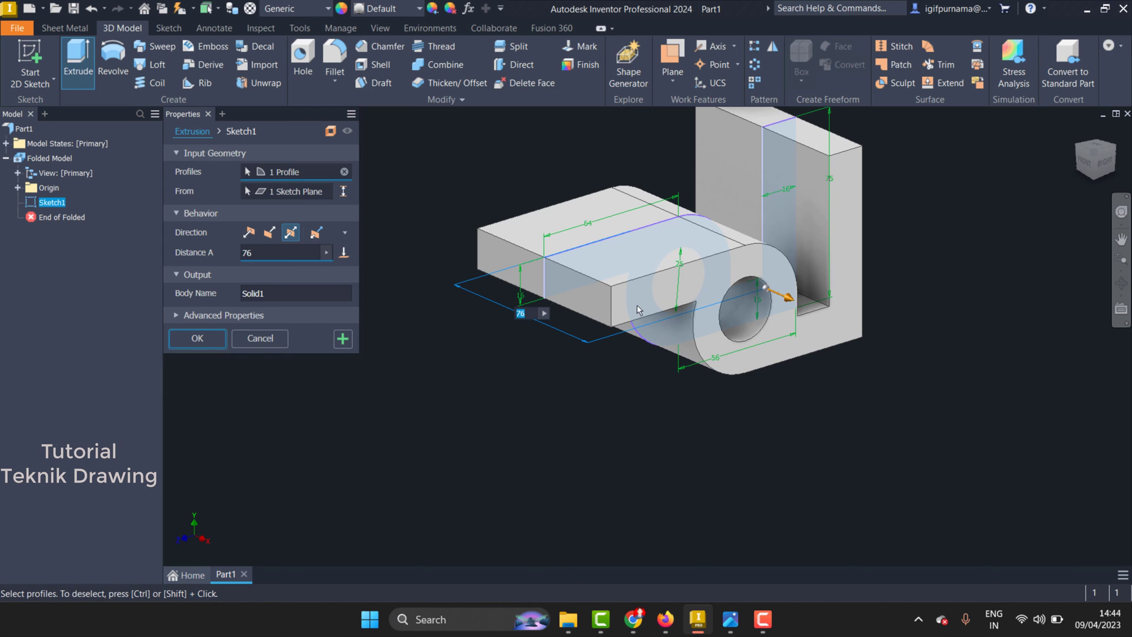
{"action": "left_click", "coordinate": [1119, 287]}
{"action": "left_click_drag", "start_coordinate": [621, 308], "coordinate": [566, 318]}
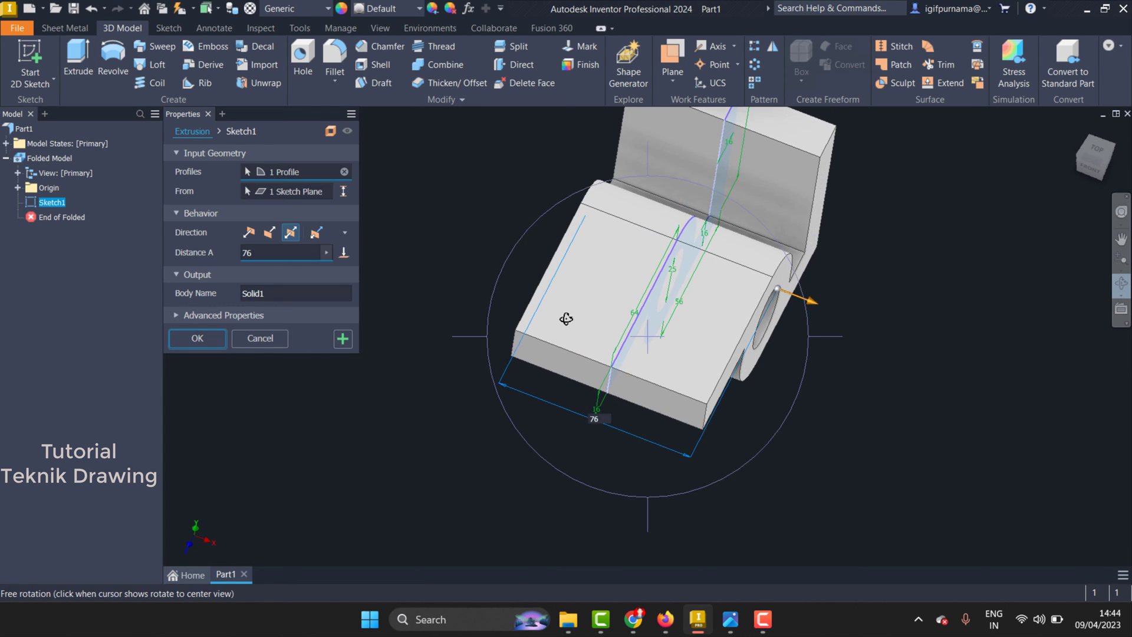
{"action": "right_click", "coordinate": [566, 318]}
{"action": "left_click", "coordinate": [557, 378]}
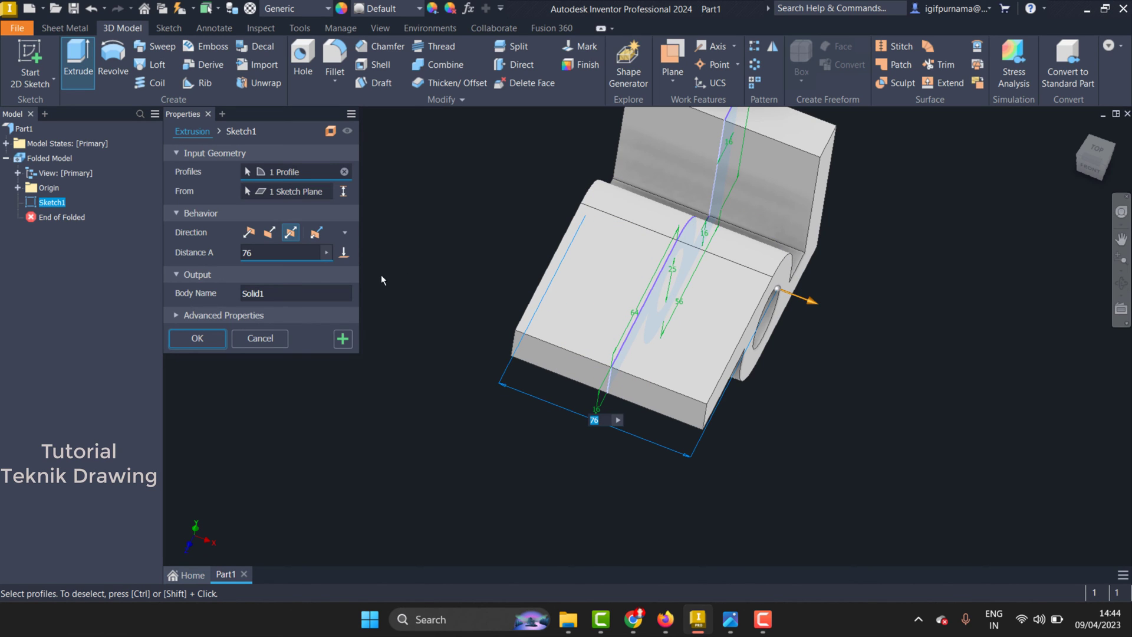
- Apply the extrusion, return to the home view and check the reference drawing
{"action": "left_click", "coordinate": [209, 339]}
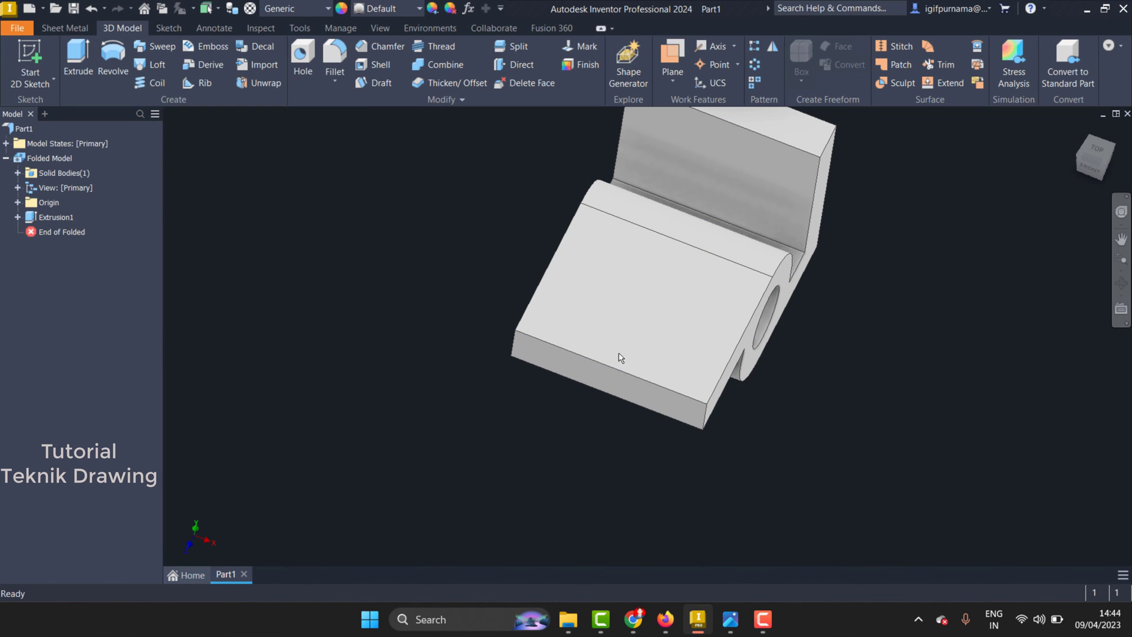
{"action": "left_click", "coordinate": [1078, 130]}
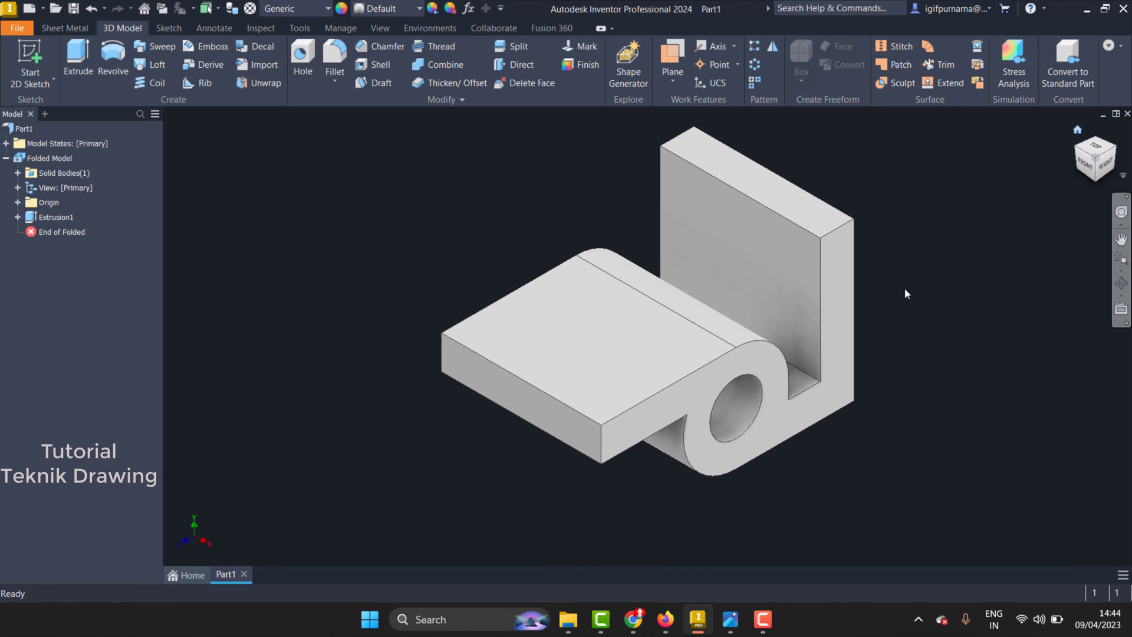
{"action": "scroll", "coordinate": [810, 411], "scroll_direction": "down", "scroll_amount": 3}
{"action": "scroll", "coordinate": [846, 422], "scroll_direction": "up", "scroll_amount": 4}
{"action": "scroll", "coordinate": [760, 426], "scroll_direction": "down", "scroll_amount": 1}
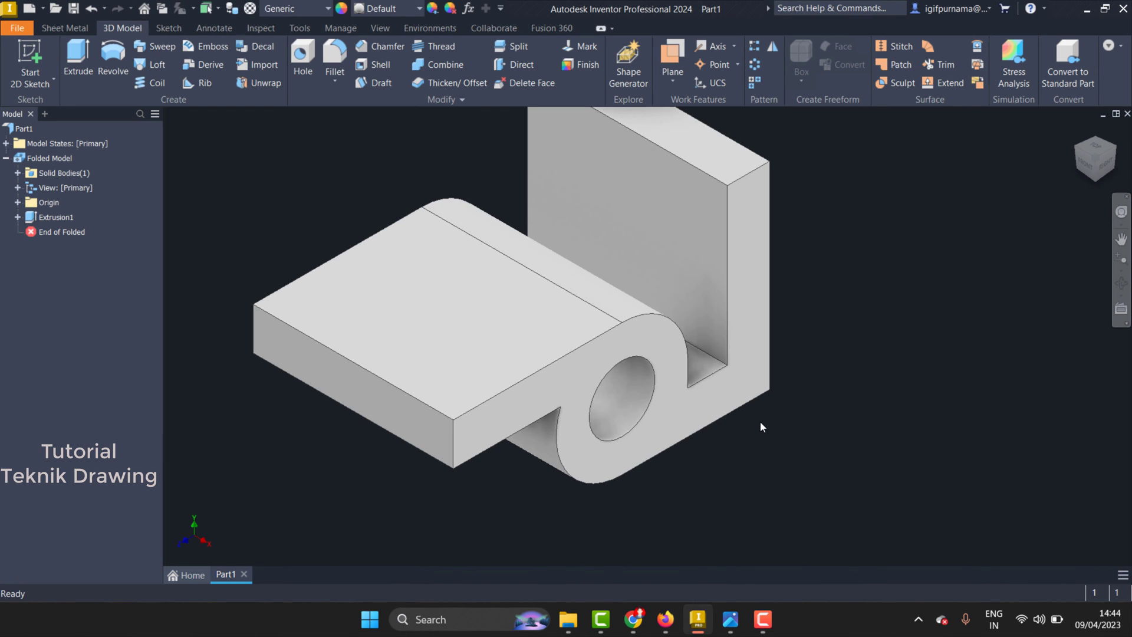
{"action": "left_click", "coordinate": [730, 617]}
{"action": "scroll", "coordinate": [755, 354], "scroll_direction": "down", "scroll_amount": 2}
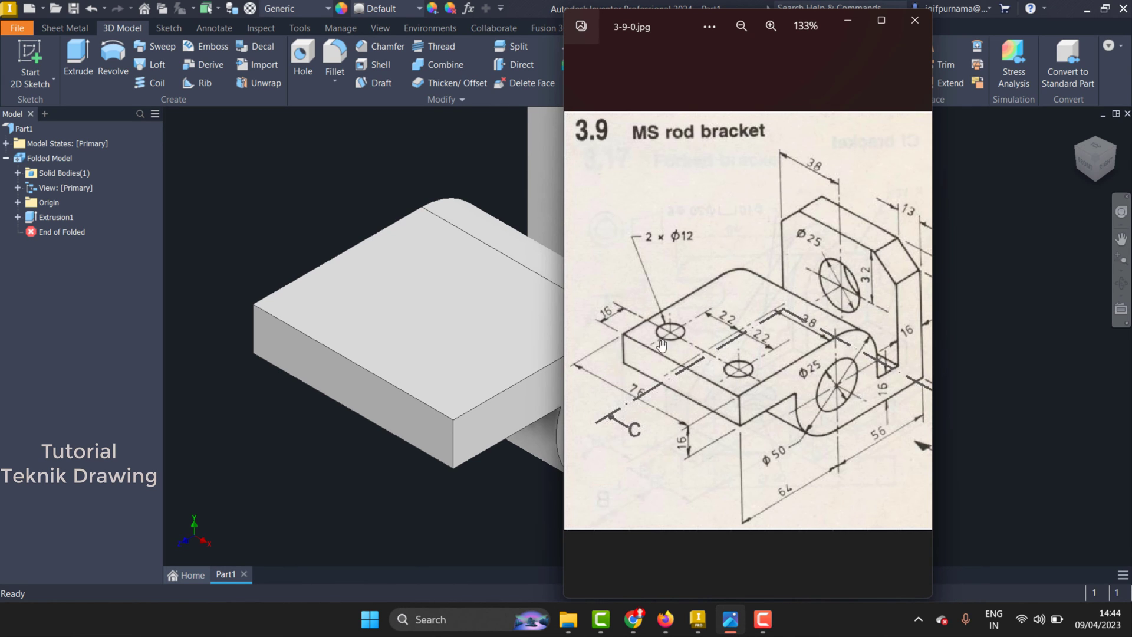
{"action": "left_click", "coordinate": [519, 483]}
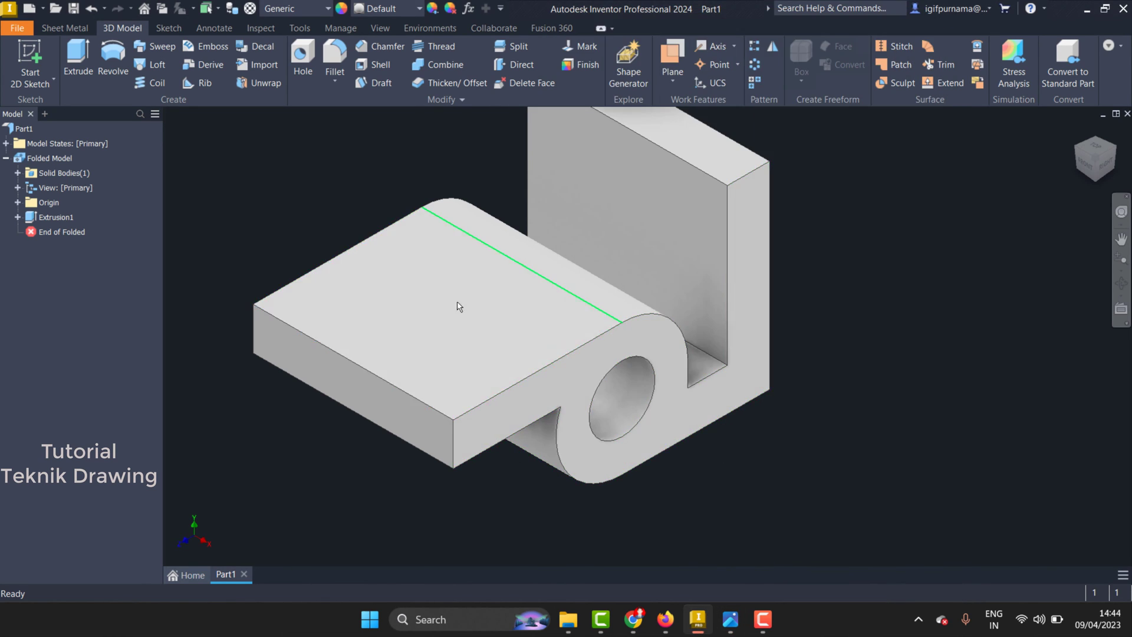
- Start Sketch2 on the base plate's top face, cancelling an accidental Finish along the way
{"action": "left_click", "coordinate": [457, 305]}
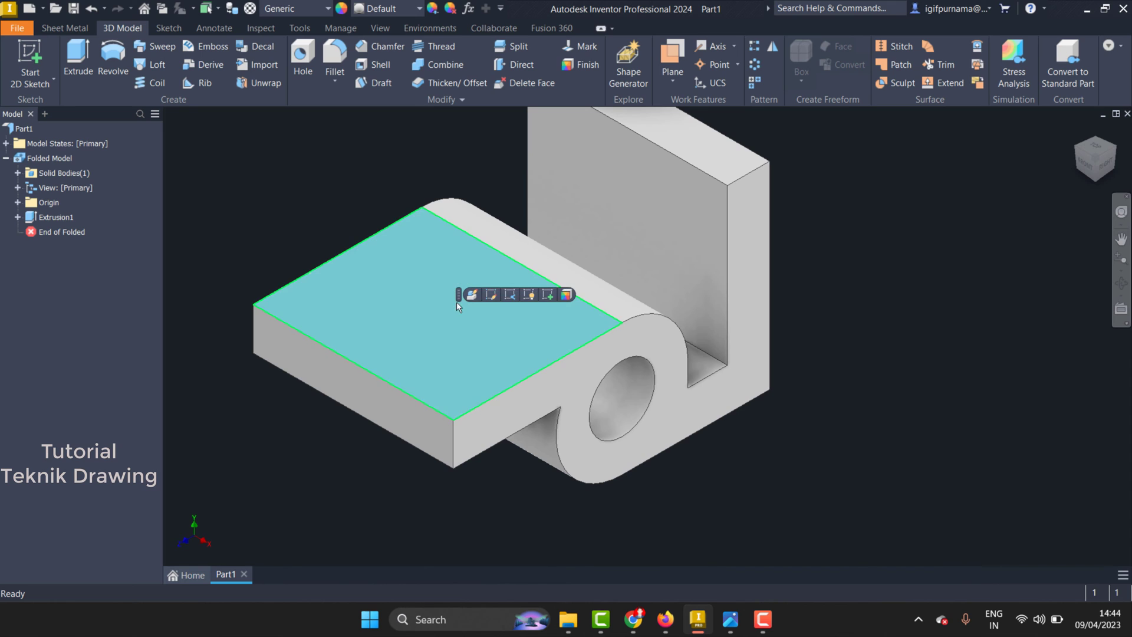
{"action": "left_click", "coordinate": [566, 295]}
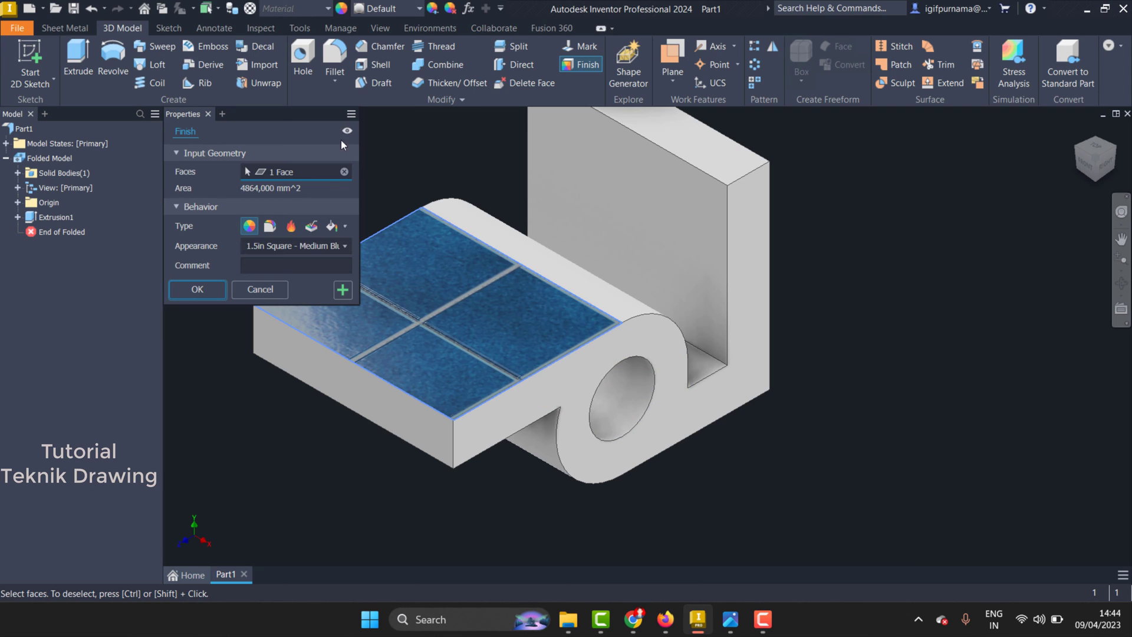
{"action": "left_click", "coordinate": [245, 293]}
{"action": "left_click", "coordinate": [464, 311]}
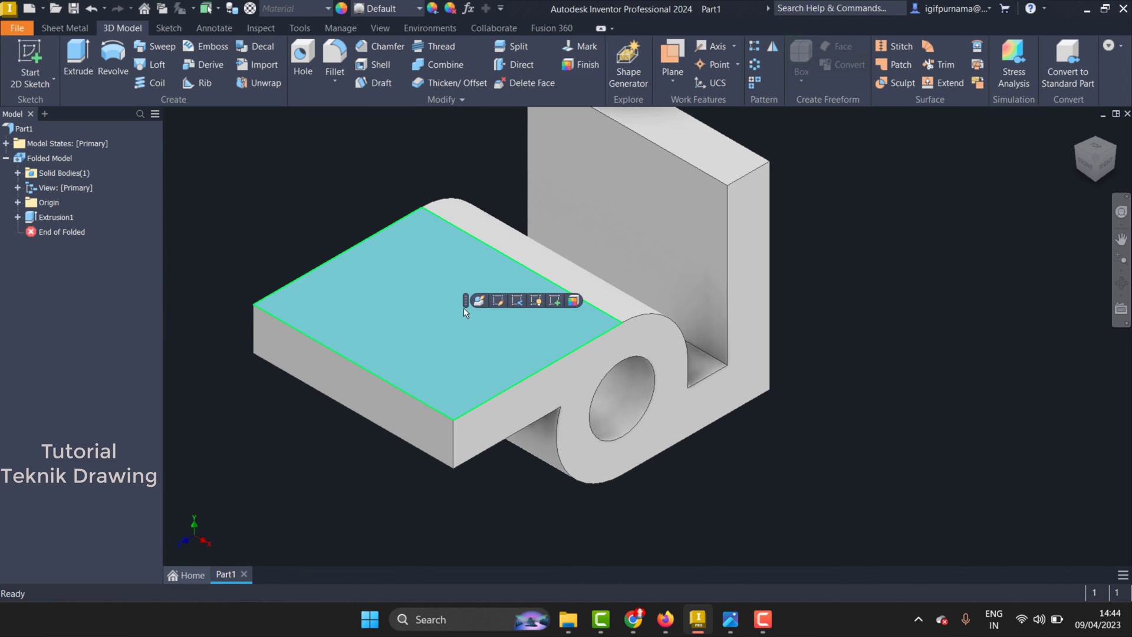
{"action": "right_click", "coordinate": [465, 312]}
{"action": "left_click", "coordinate": [447, 304]}
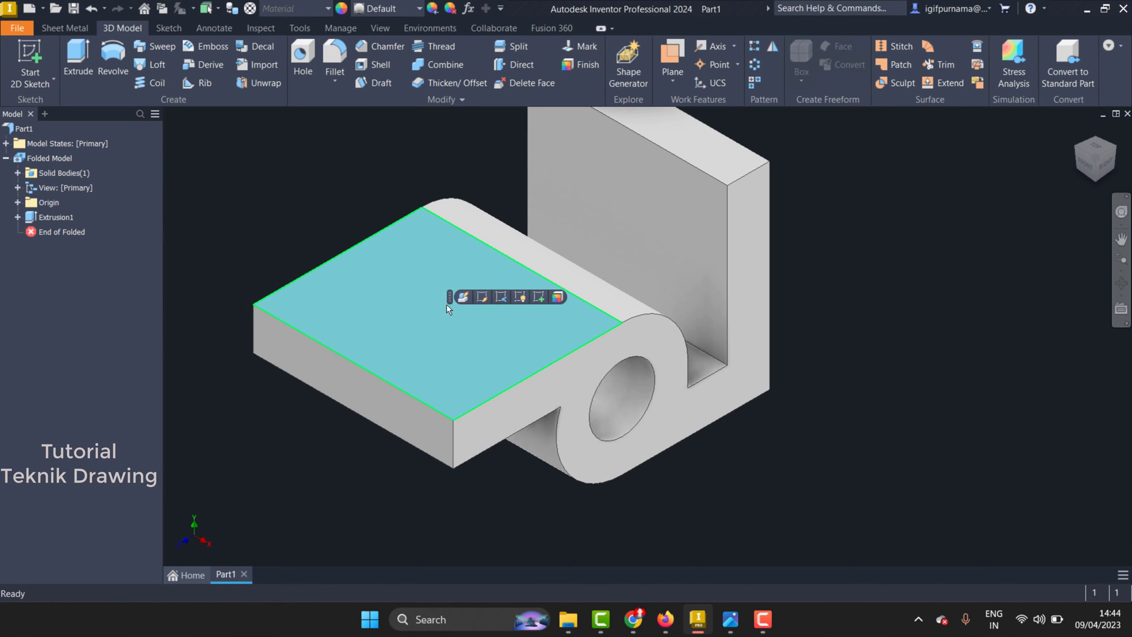
{"action": "left_click", "coordinate": [269, 217]}
{"action": "left_click", "coordinate": [427, 313]}
{"action": "left_click", "coordinate": [30, 62]}
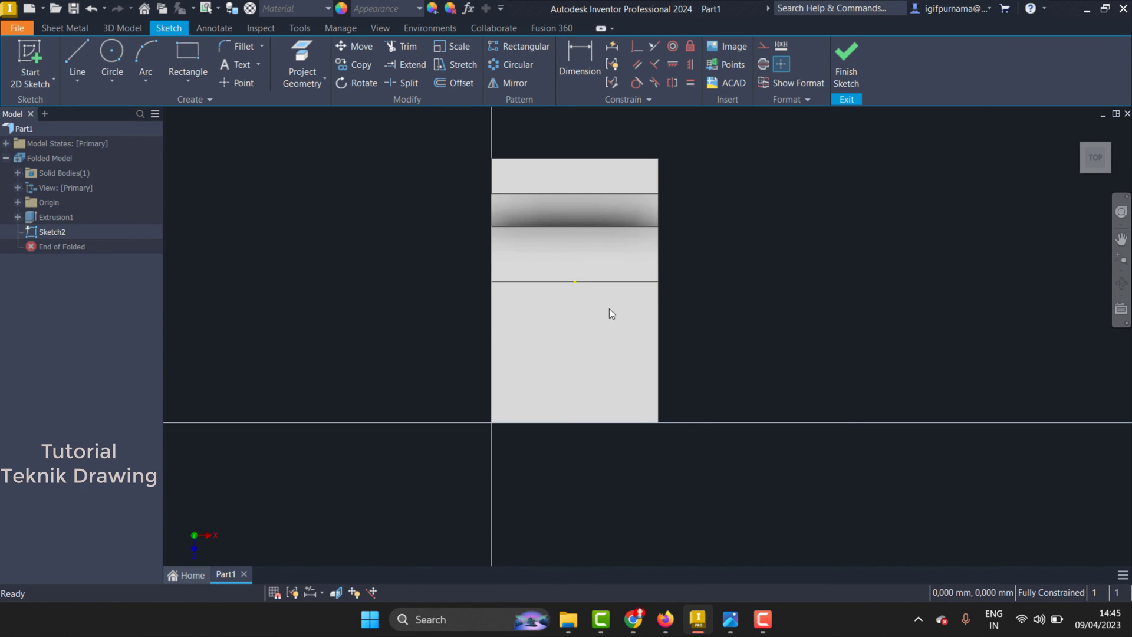
- Draw two 12 mm circles at the lower left and lower right of the plate
{"action": "scroll", "coordinate": [585, 386], "scroll_direction": "up", "scroll_amount": 2}
{"action": "left_click", "coordinate": [730, 619]}
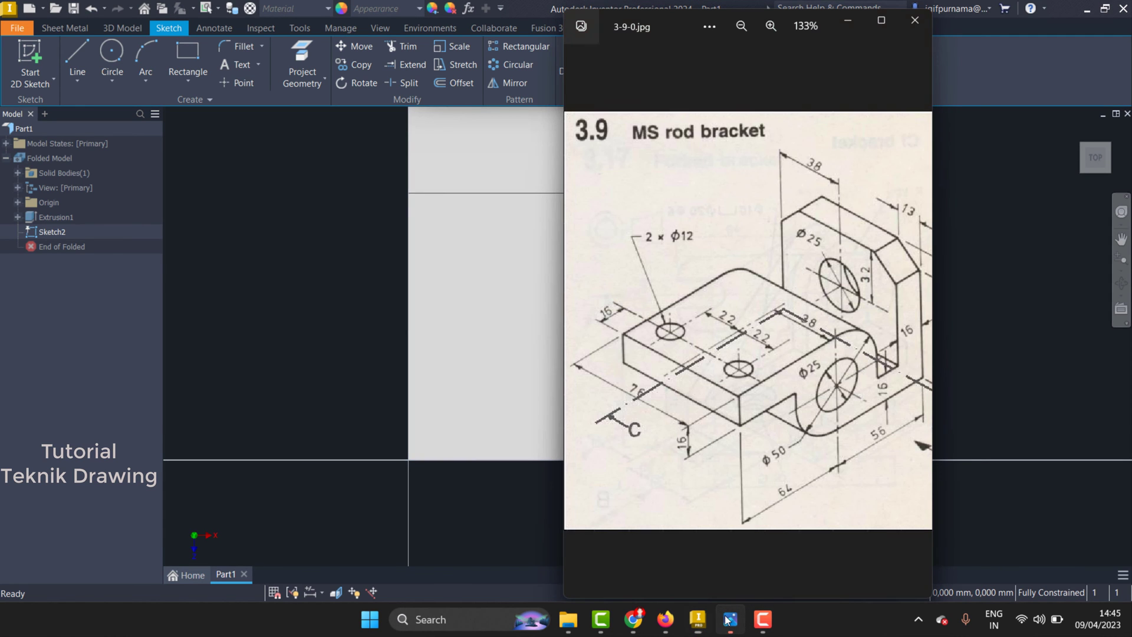
{"action": "scroll", "coordinate": [763, 392], "scroll_direction": "up", "scroll_amount": 1}
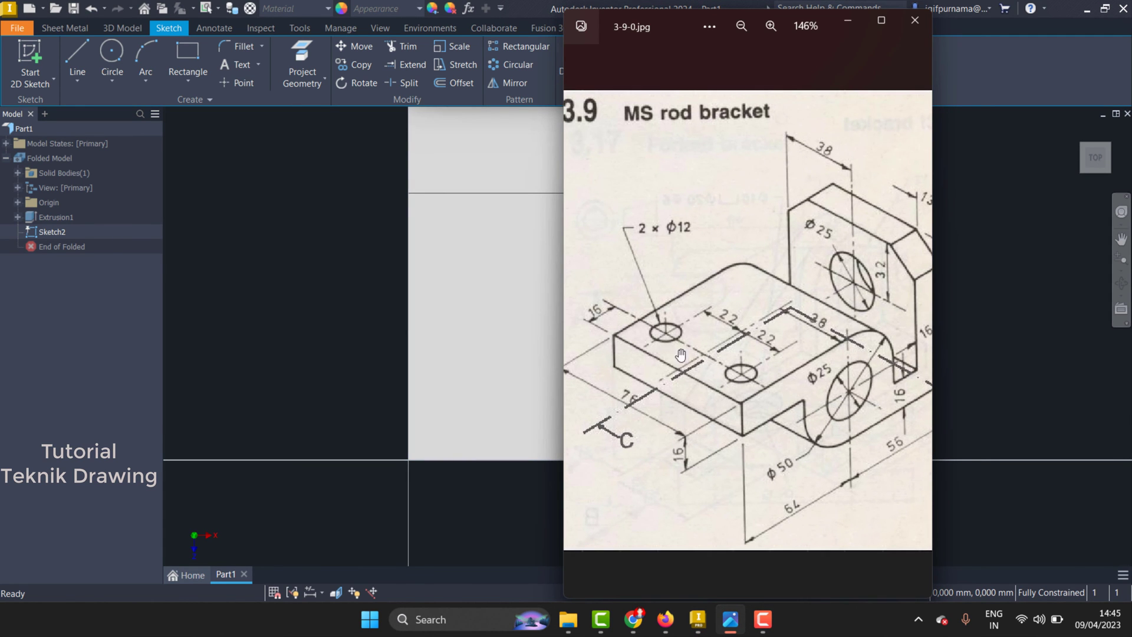
{"action": "left_click", "coordinate": [860, 23]}
{"action": "left_click", "coordinate": [112, 59]}
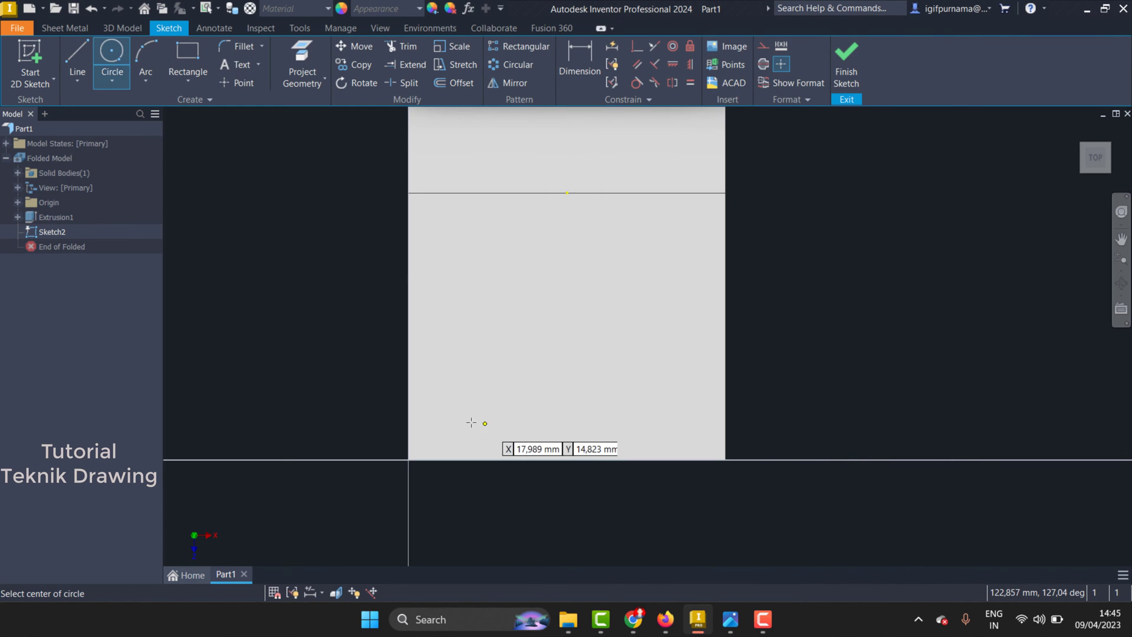
{"action": "left_click", "coordinate": [730, 619]}
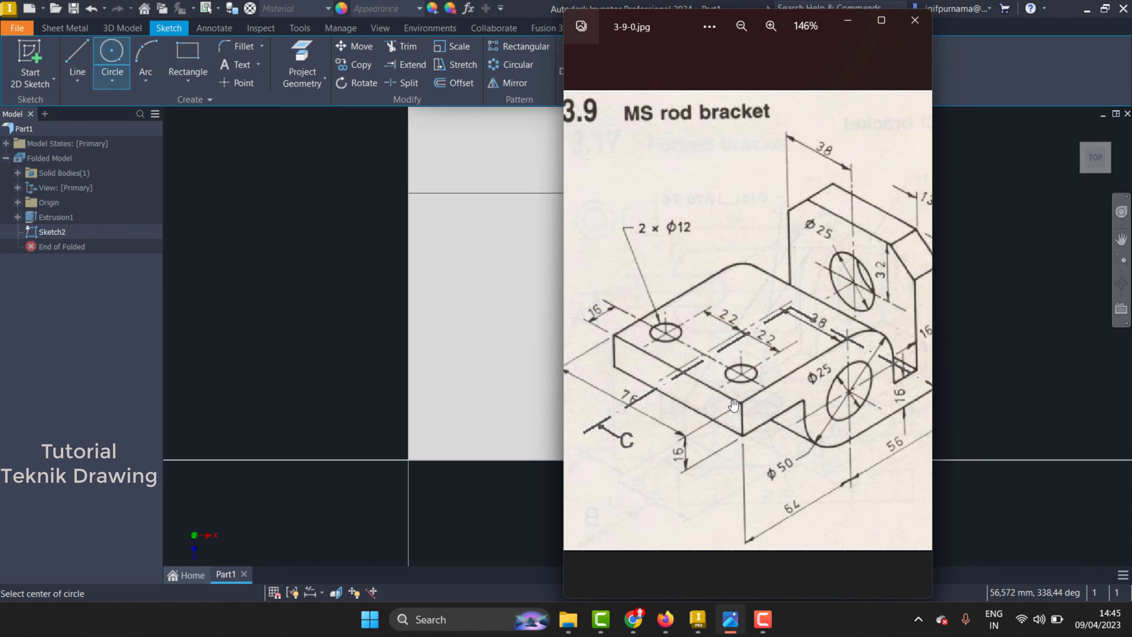
{"action": "left_click", "coordinate": [847, 20]}
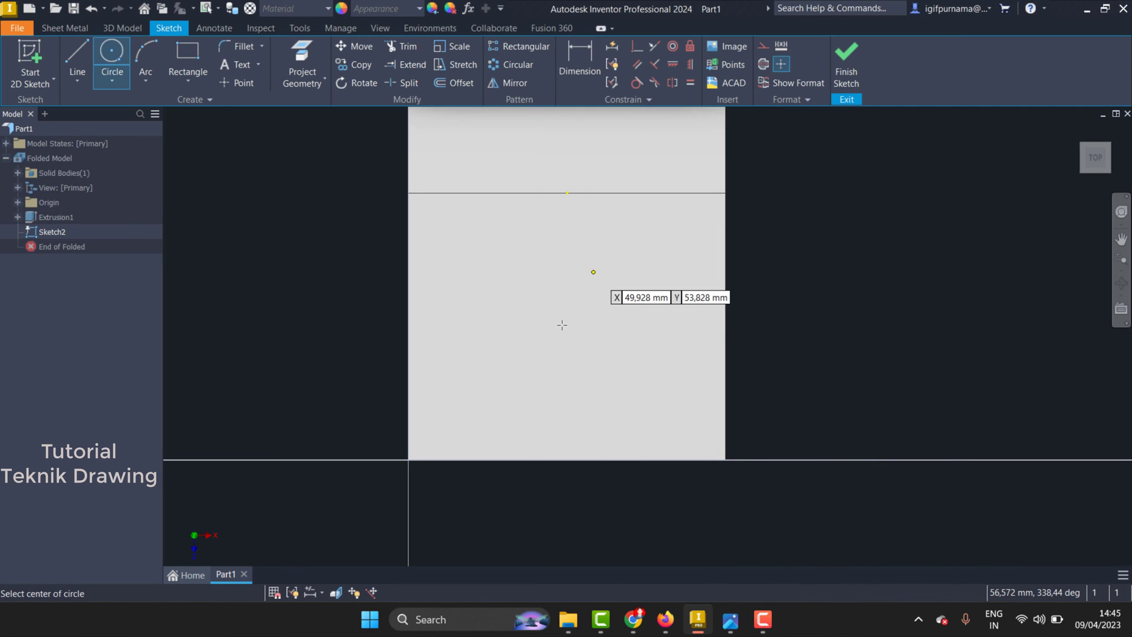
{"action": "left_click", "coordinate": [482, 400]}
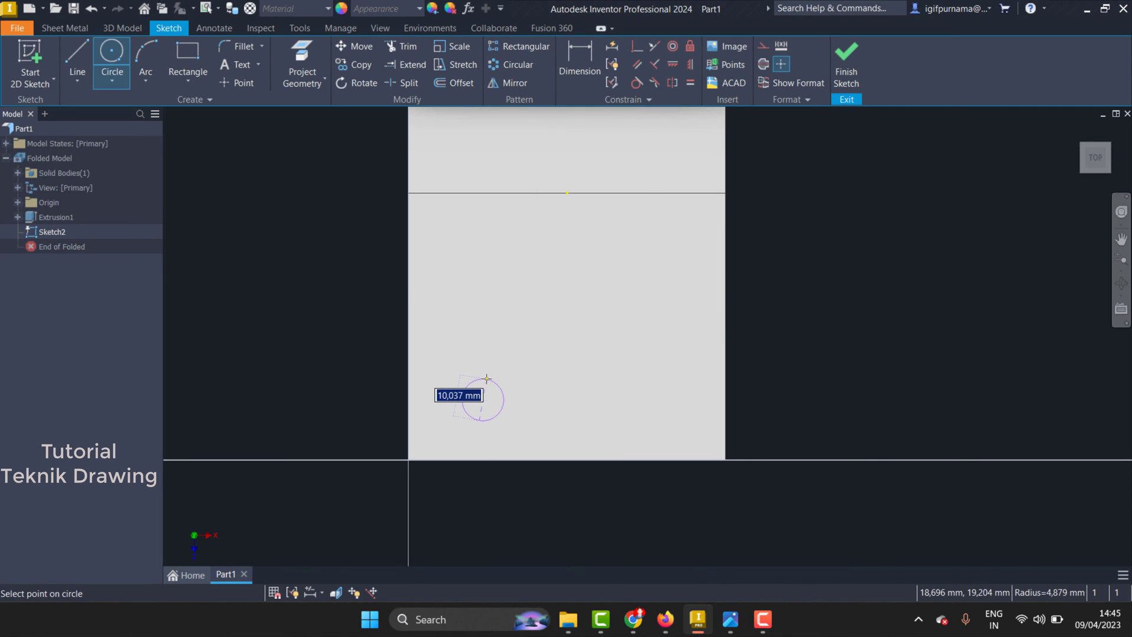
{"action": "type", "text": "1"}
{"action": "key", "text": "Return"}
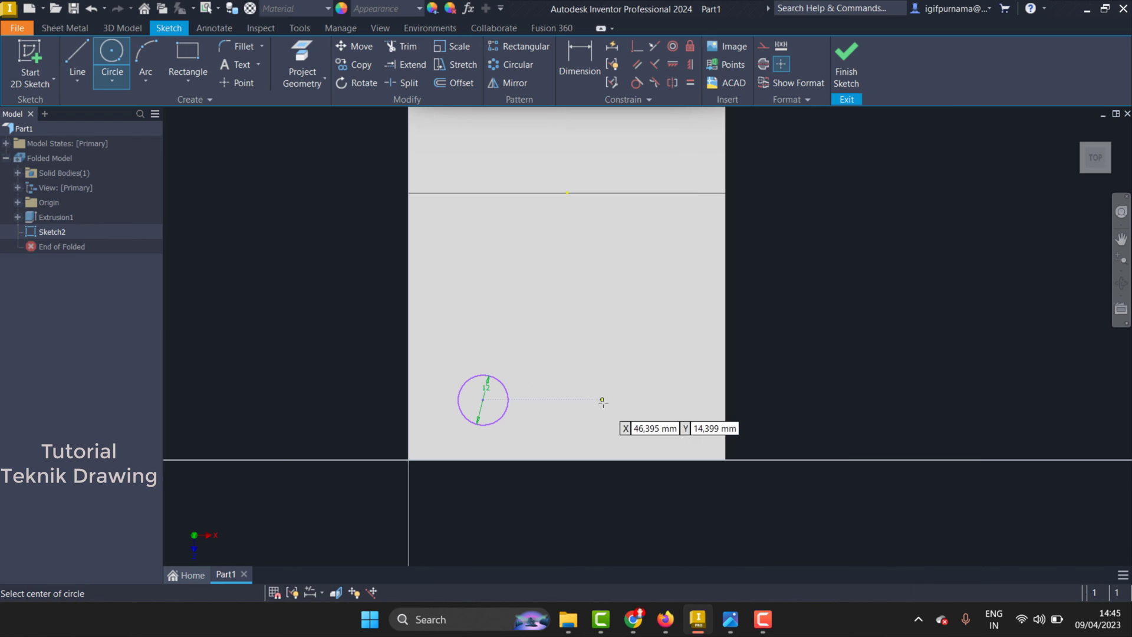
{"action": "left_click", "coordinate": [662, 400]}
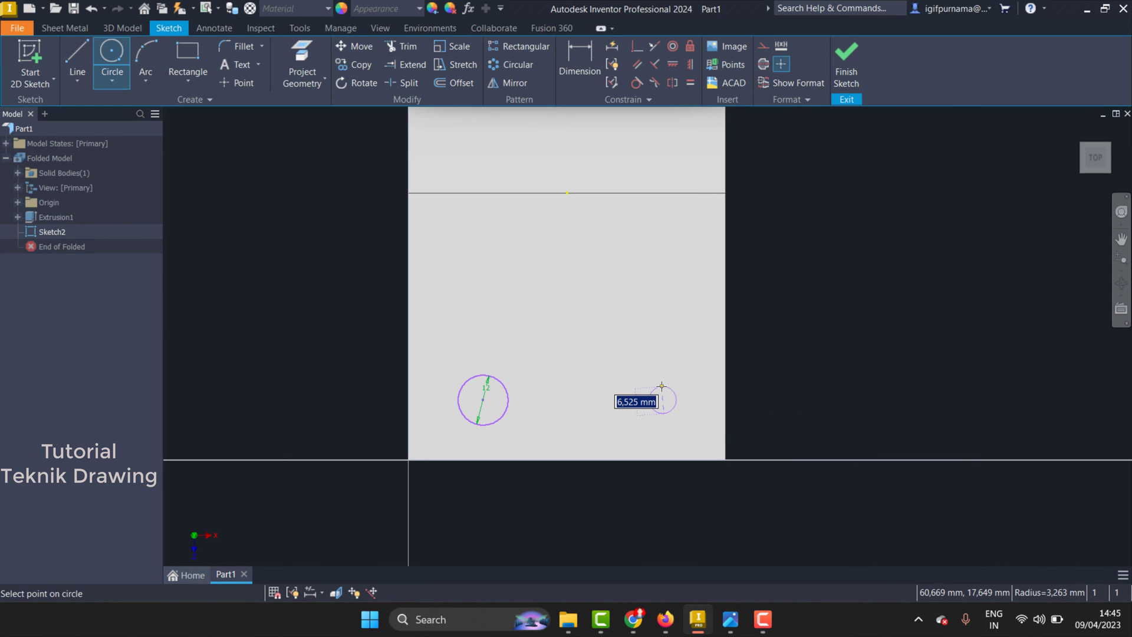
{"action": "type", "text": "12"}
{"action": "key", "text": "Return"}
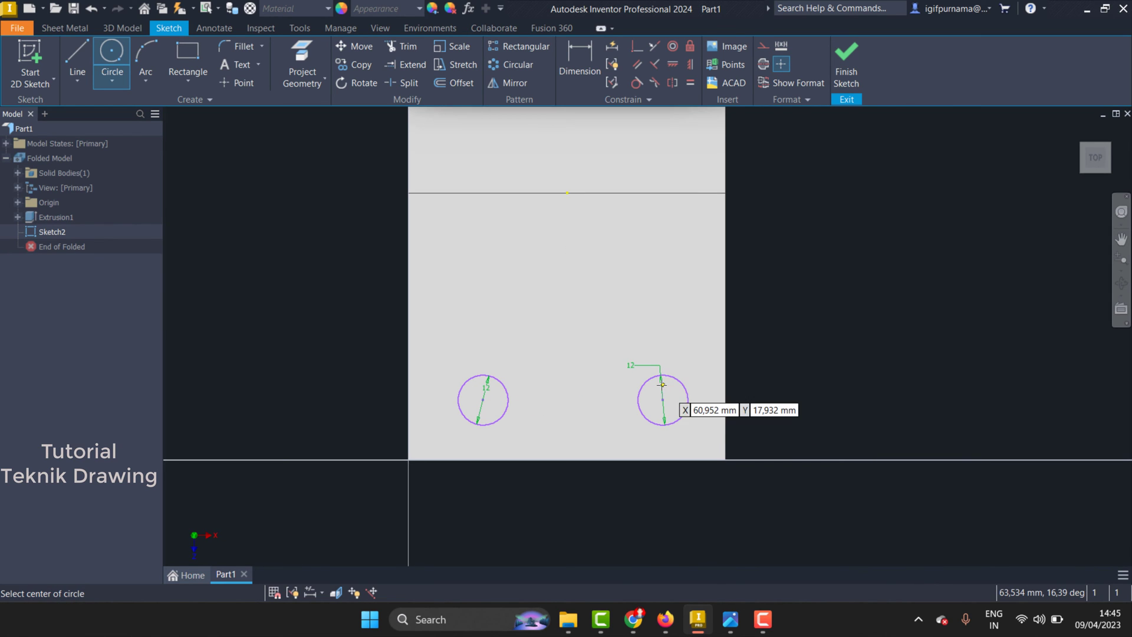
- Dimension both circle centres 16 mm above the plate's bottom edge
{"action": "left_click", "coordinate": [730, 620]}
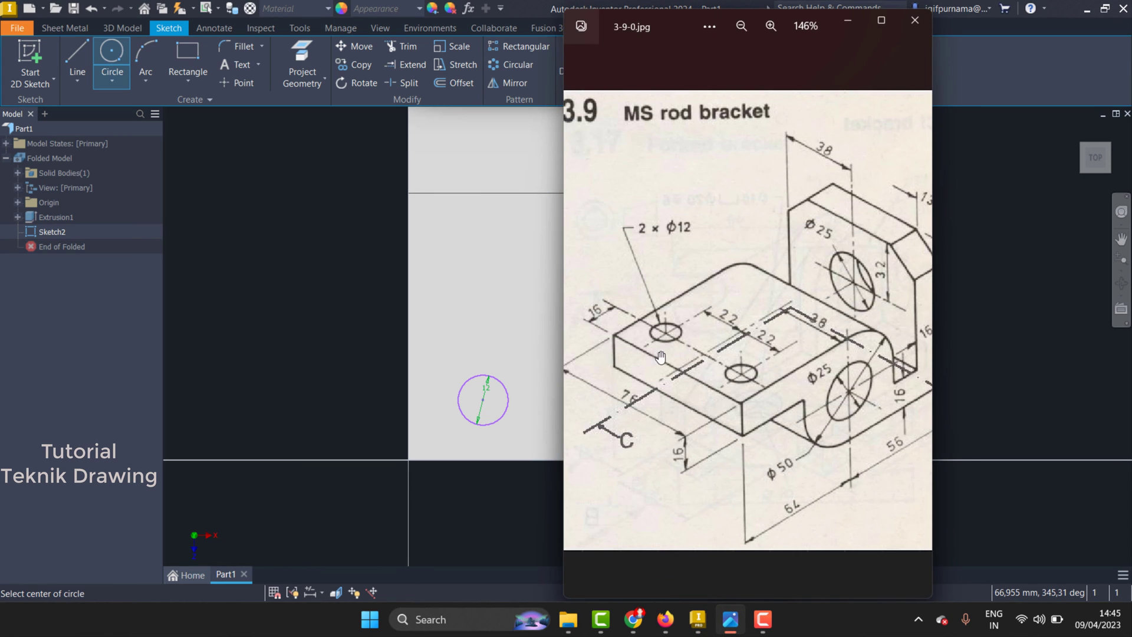
{"action": "left_click", "coordinate": [847, 20]}
{"action": "left_click", "coordinate": [577, 64]}
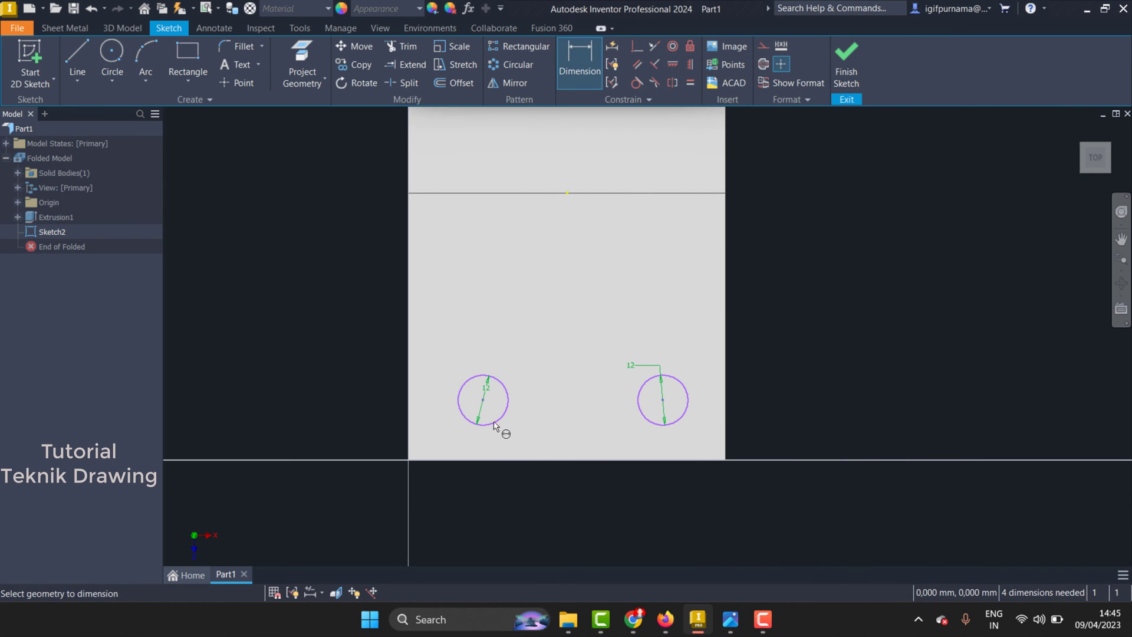
{"action": "left_click", "coordinate": [492, 461]}
{"action": "left_click", "coordinate": [483, 400]}
{"action": "left_click", "coordinate": [354, 437]}
{"action": "type", "text": "1"}
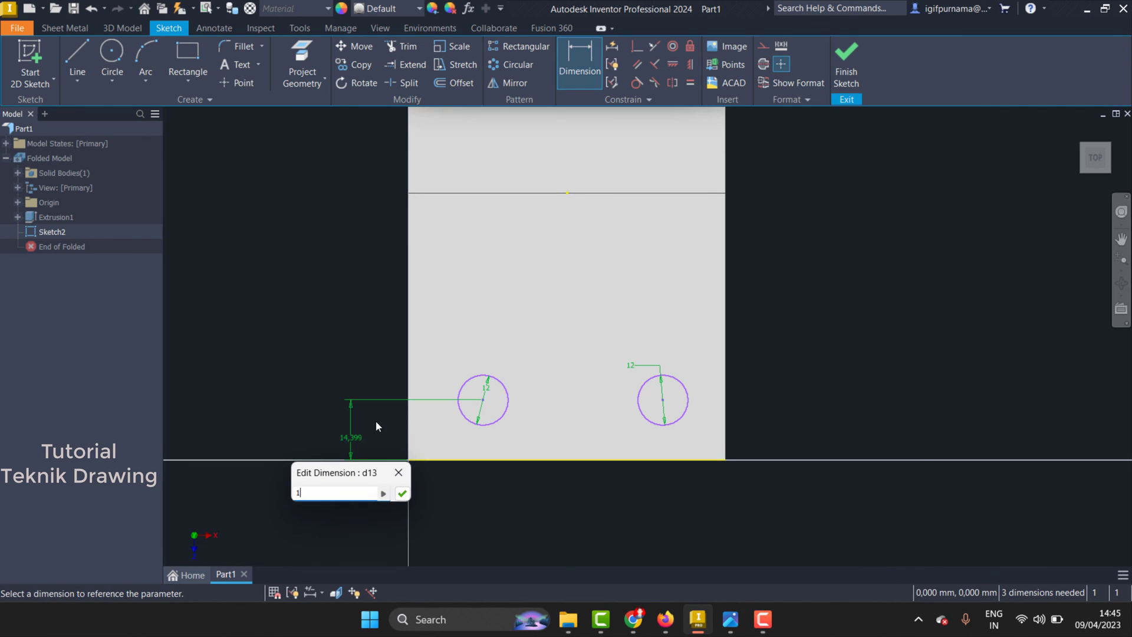
{"action": "type", "text": "6"}
{"action": "key", "text": "Return"}
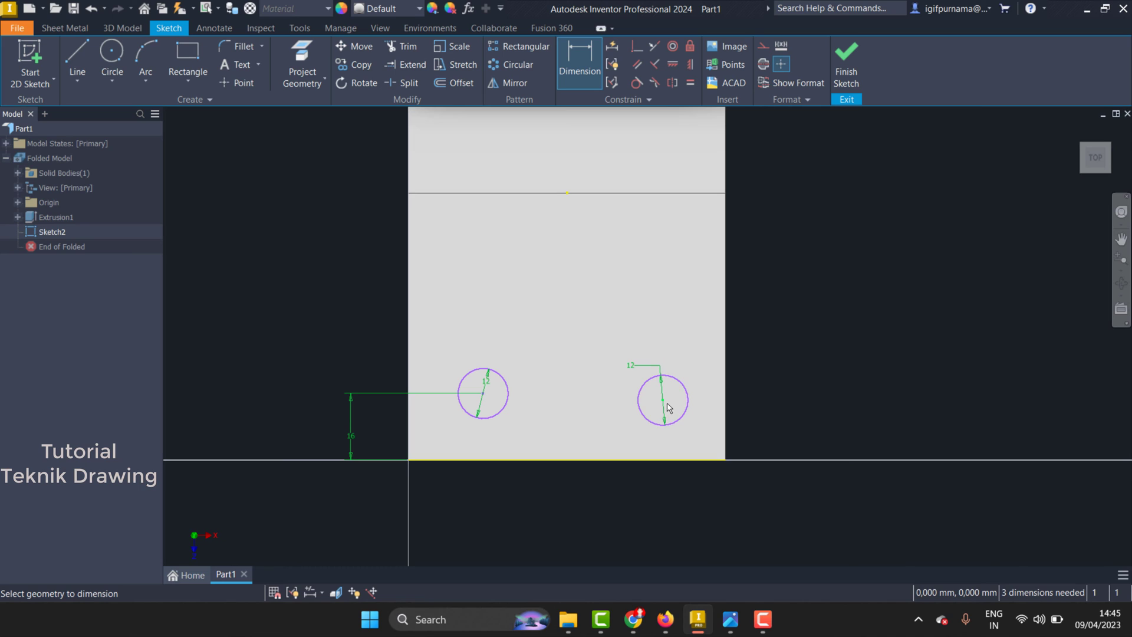
{"action": "left_click", "coordinate": [663, 400]}
{"action": "left_click", "coordinate": [653, 459]}
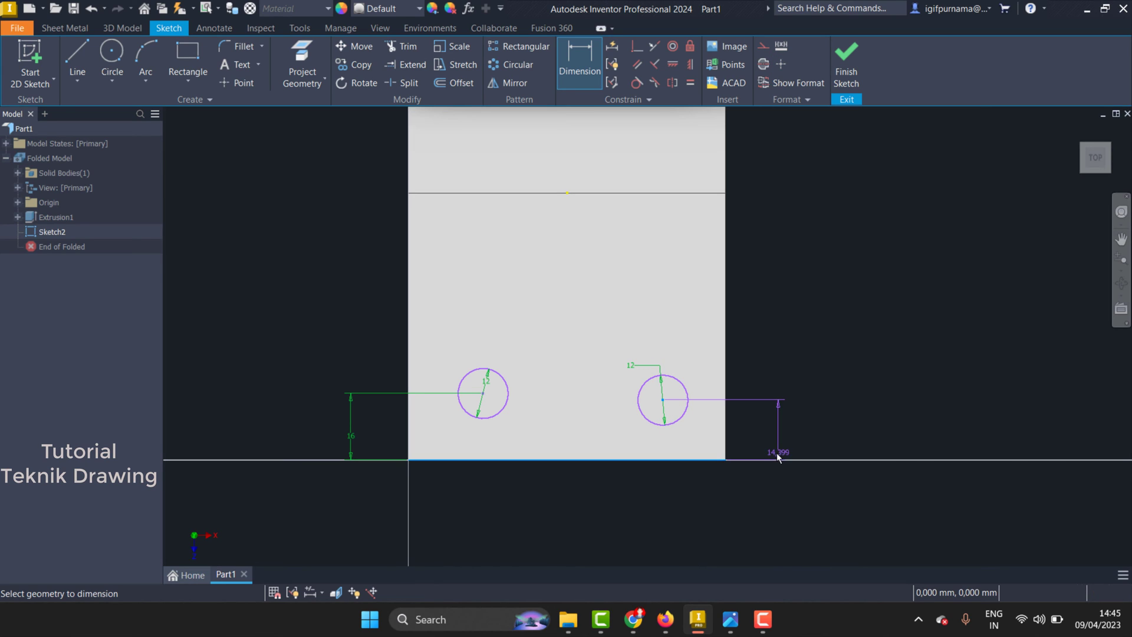
{"action": "left_click", "coordinate": [771, 437]}
{"action": "type", "text": "1"}
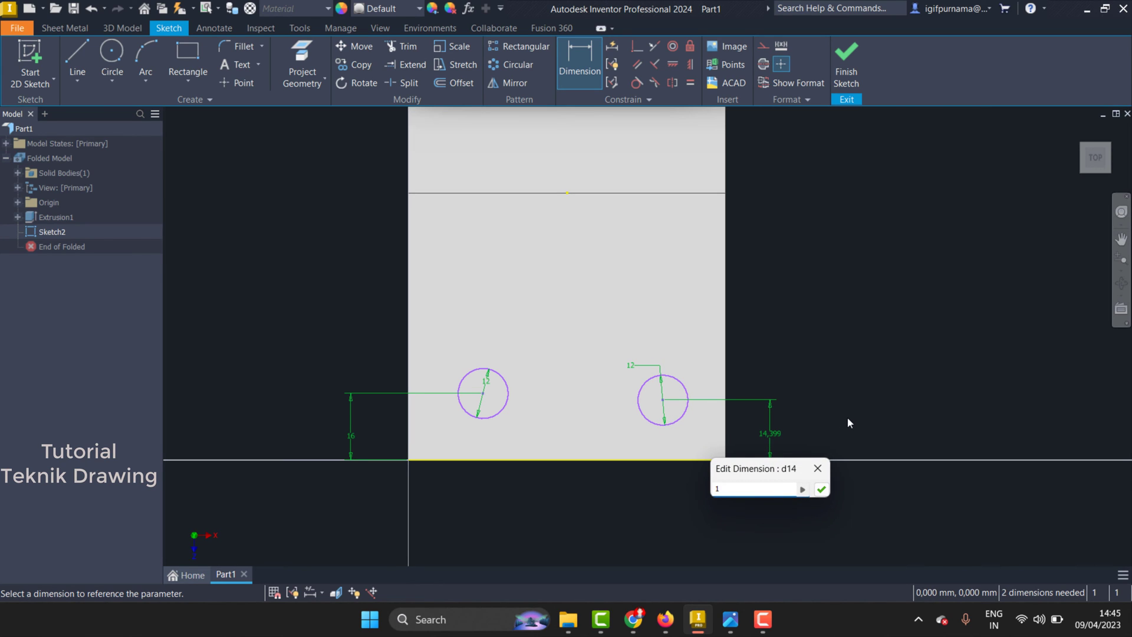
{"action": "type", "text": "6"}
{"action": "key", "text": "Return"}
- Place the left circle 22 mm from the bottom-edge midpoint
{"action": "left_click", "coordinate": [730, 620]}
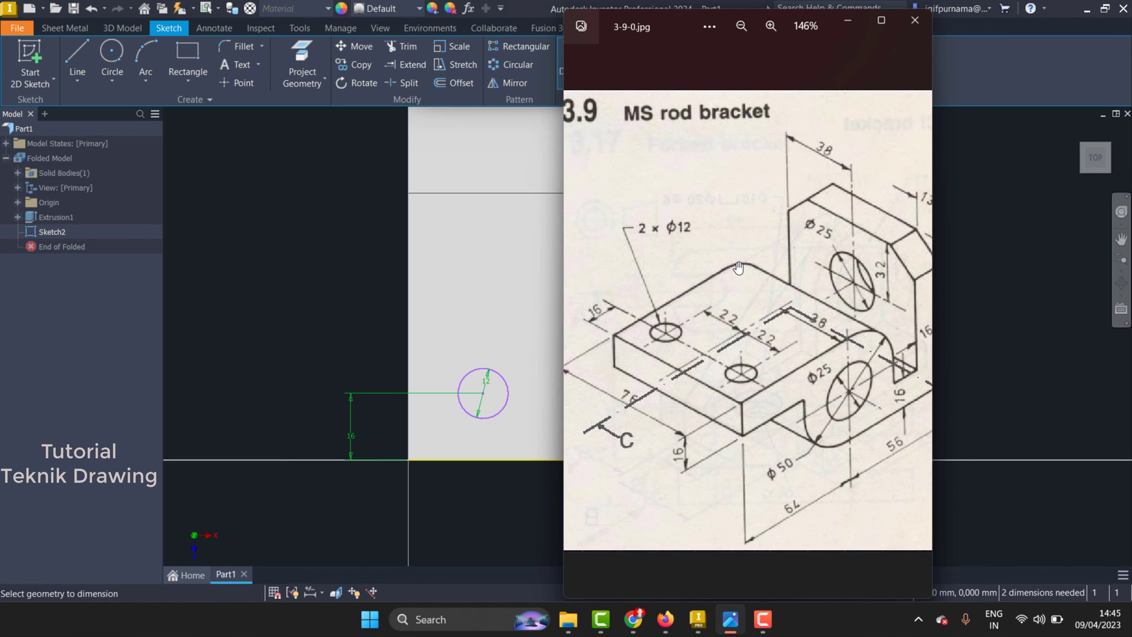
{"action": "left_click", "coordinate": [848, 20]}
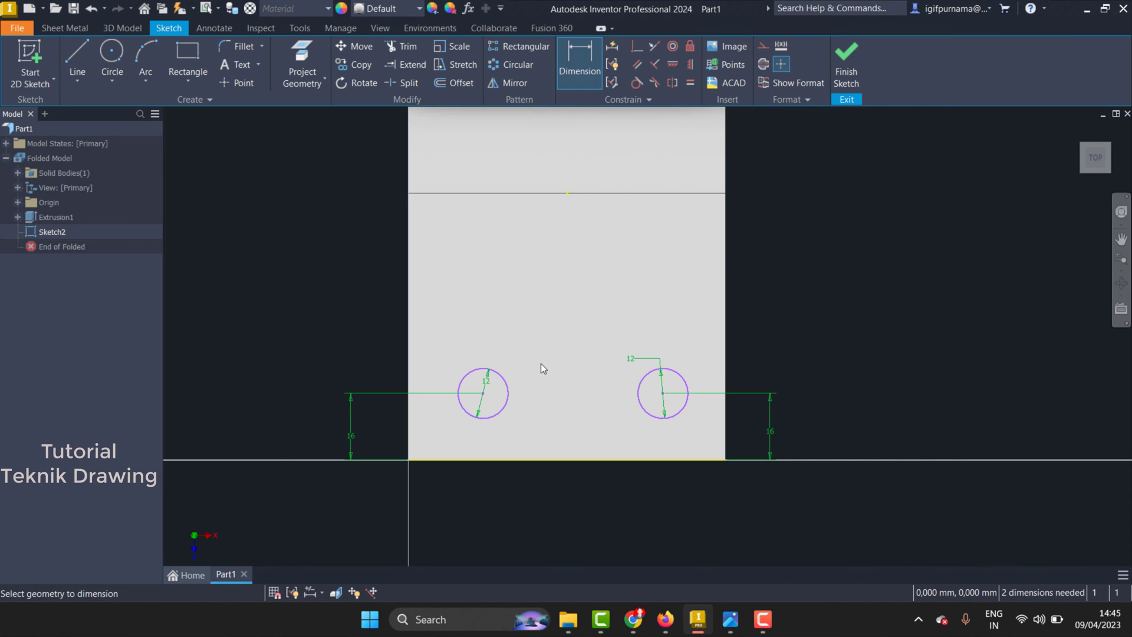
{"action": "left_click", "coordinate": [567, 459]}
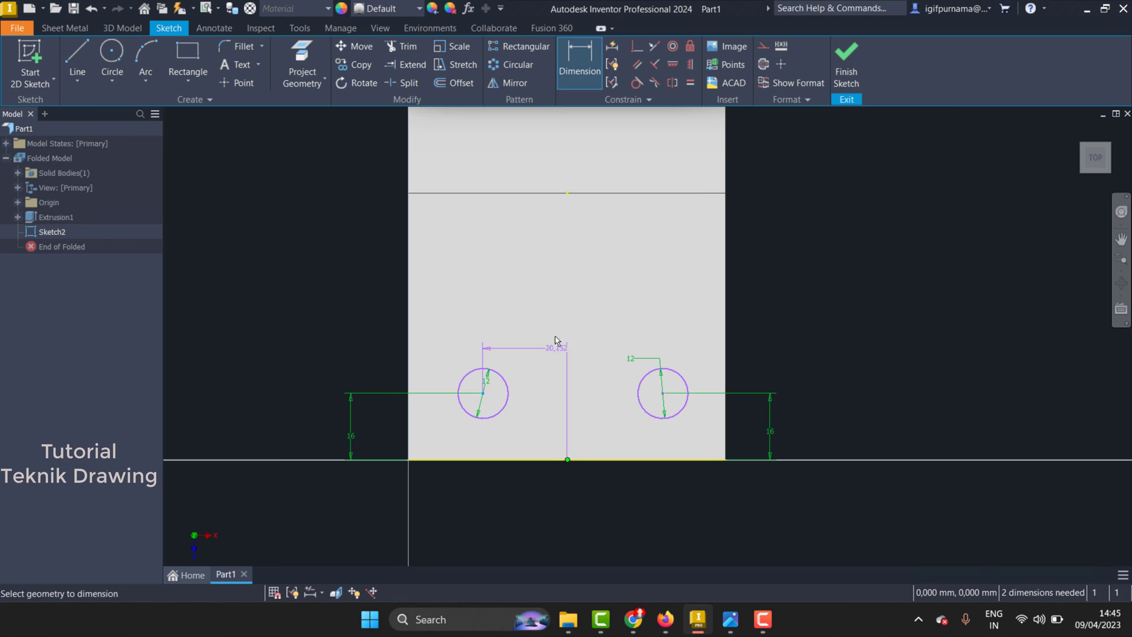
{"action": "left_click", "coordinate": [546, 324]}
{"action": "type", "text": "2"}
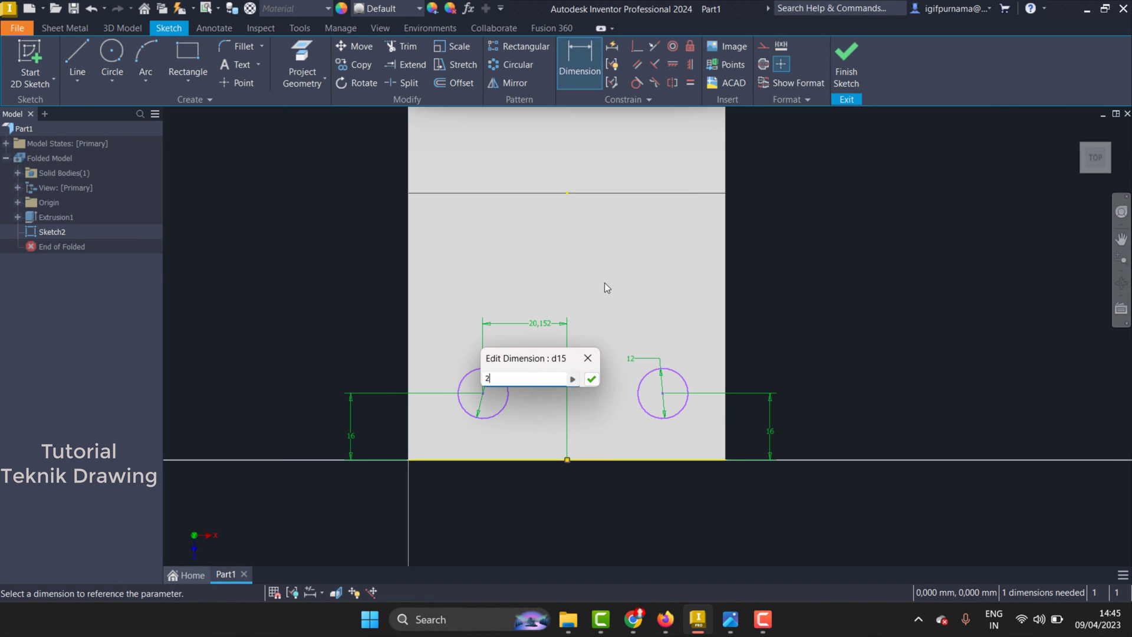
{"action": "type", "text": "2"}
{"action": "left_click", "coordinate": [590, 381]}
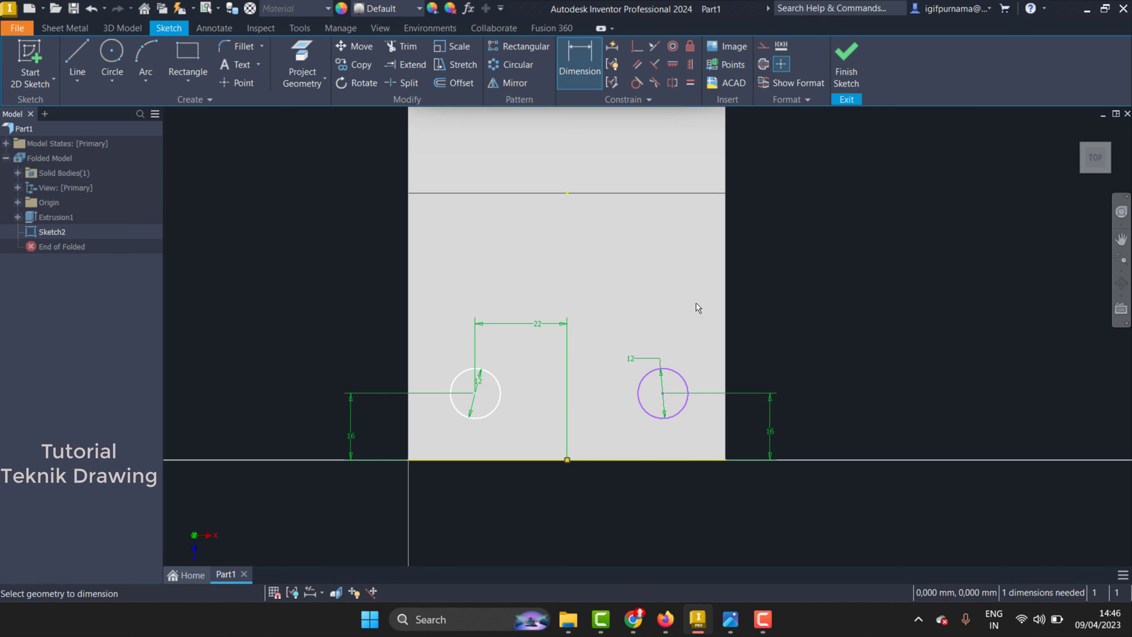
{"action": "left_click", "coordinate": [566, 398]}
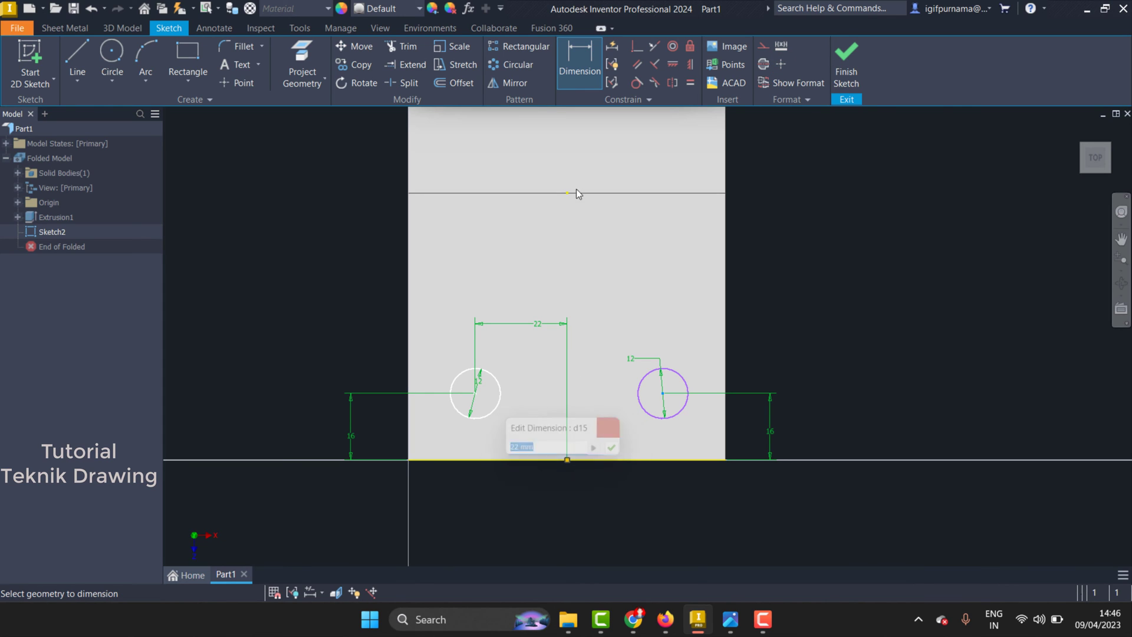
{"action": "left_click", "coordinate": [568, 412]}
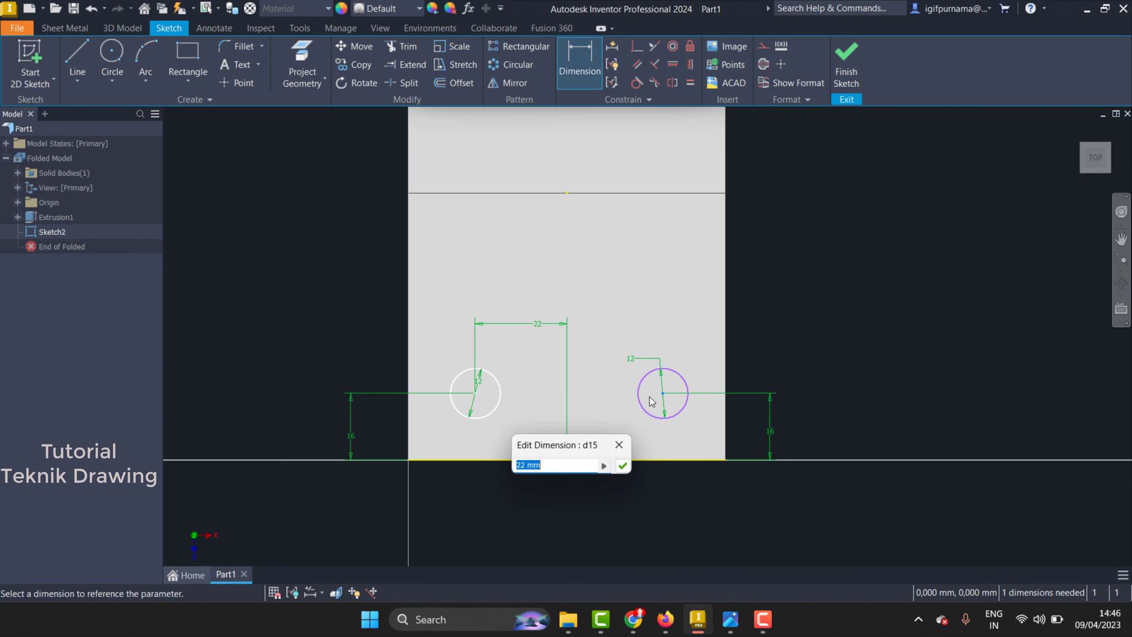
{"action": "left_click", "coordinate": [623, 453]}
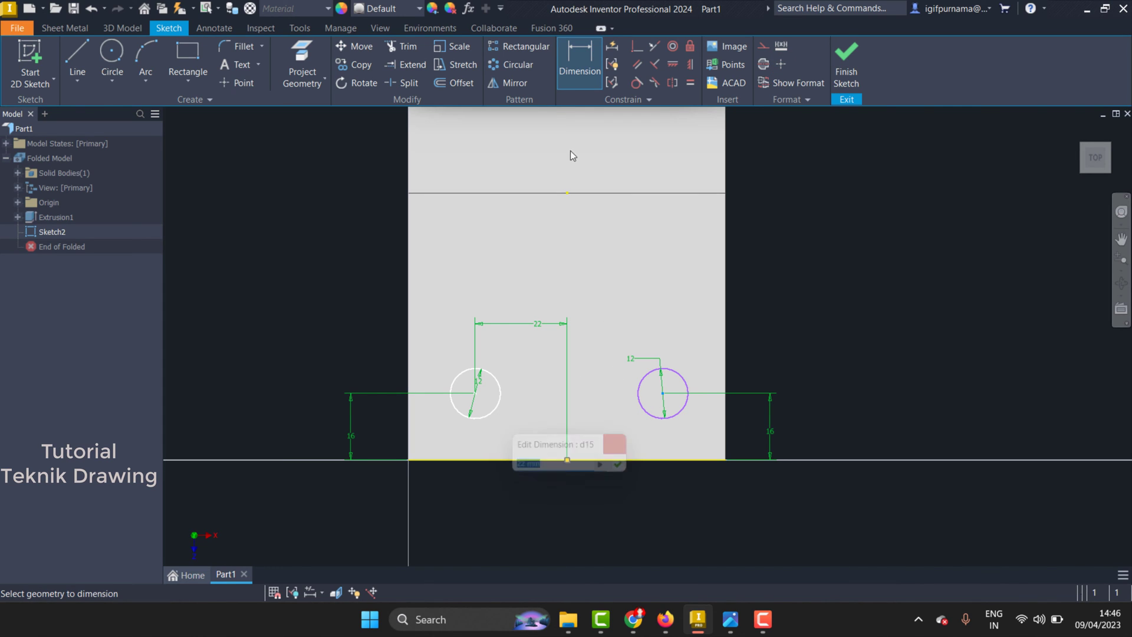
- Place the right circle 22 mm from the midpoint and finish Sketch2
{"action": "left_click", "coordinate": [664, 394]}
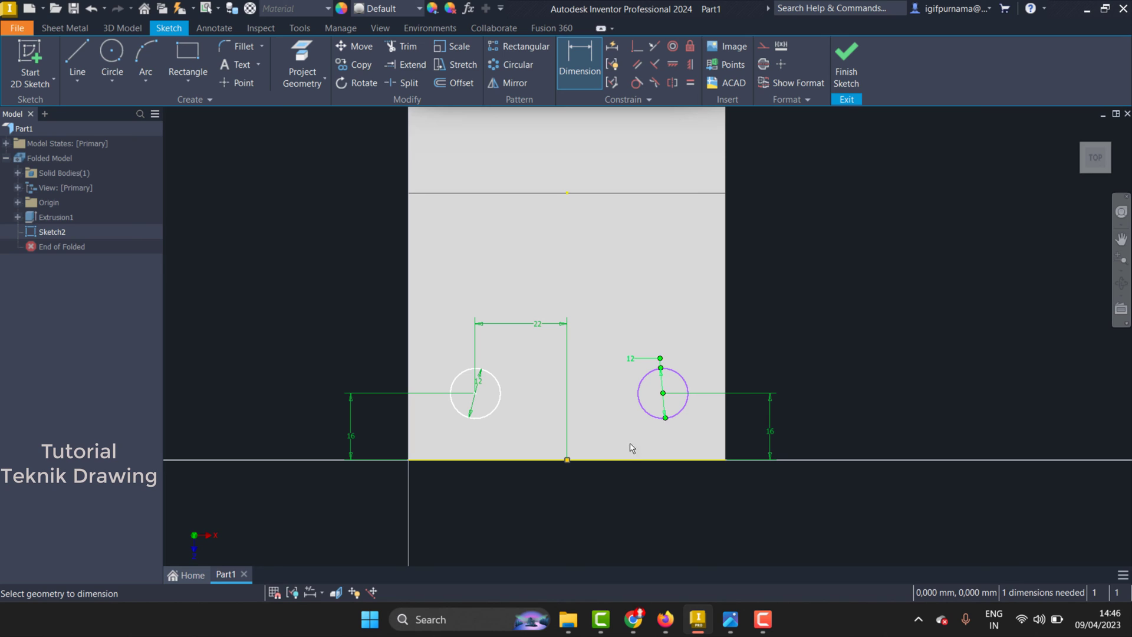
{"action": "left_click", "coordinate": [566, 407]}
{"action": "left_click", "coordinate": [593, 382]}
{"action": "type", "text": "22"}
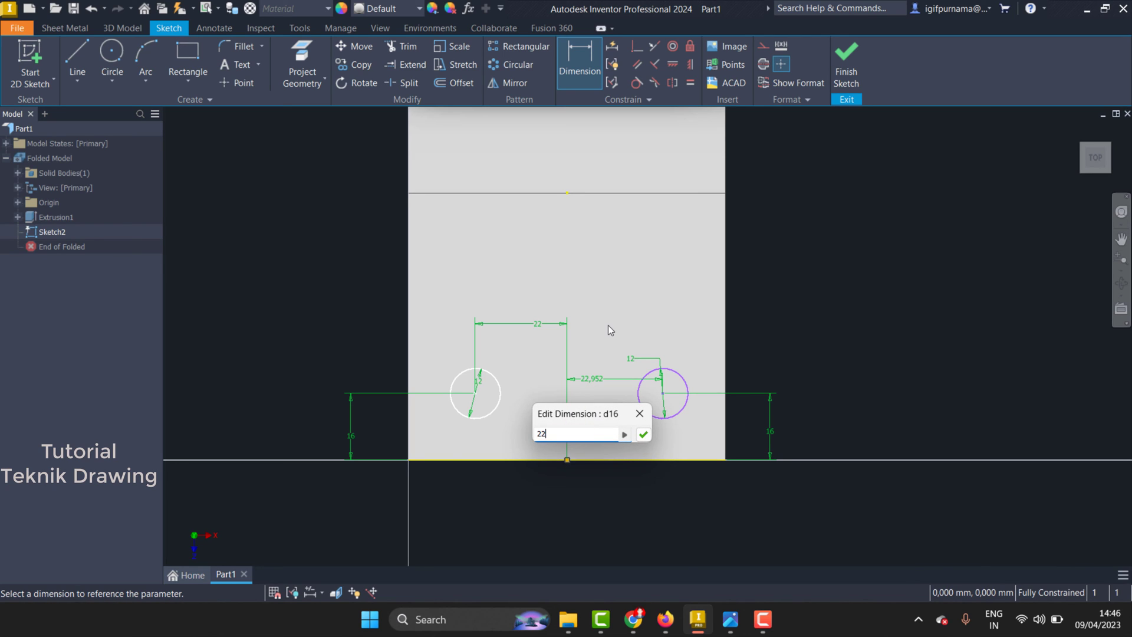
{"action": "key", "text": "Return"}
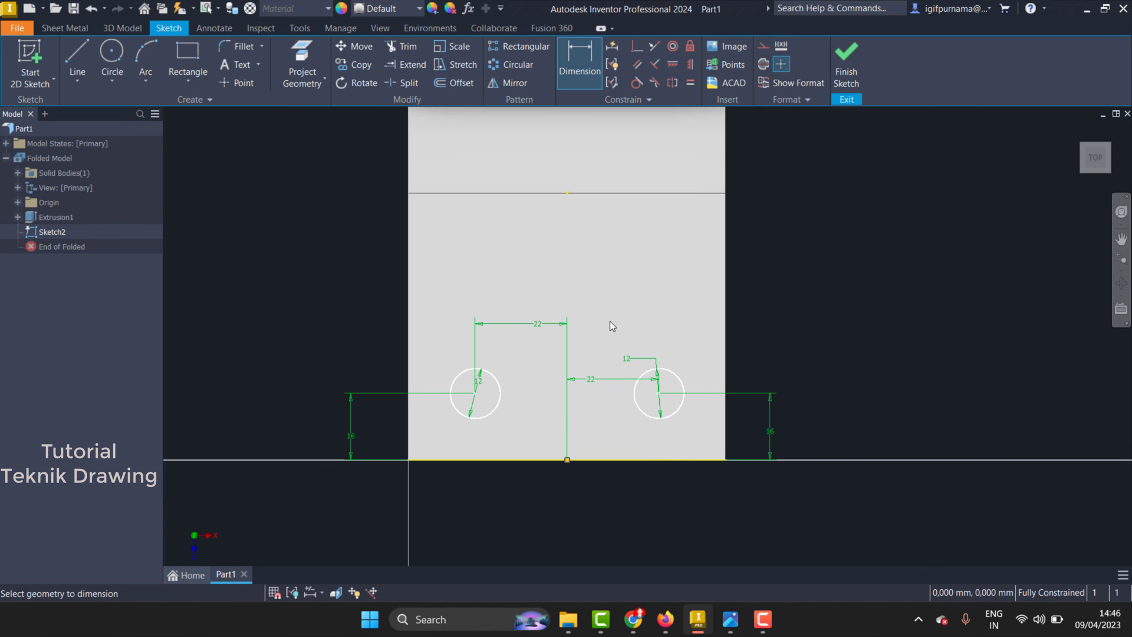
{"action": "left_click", "coordinate": [846, 62]}
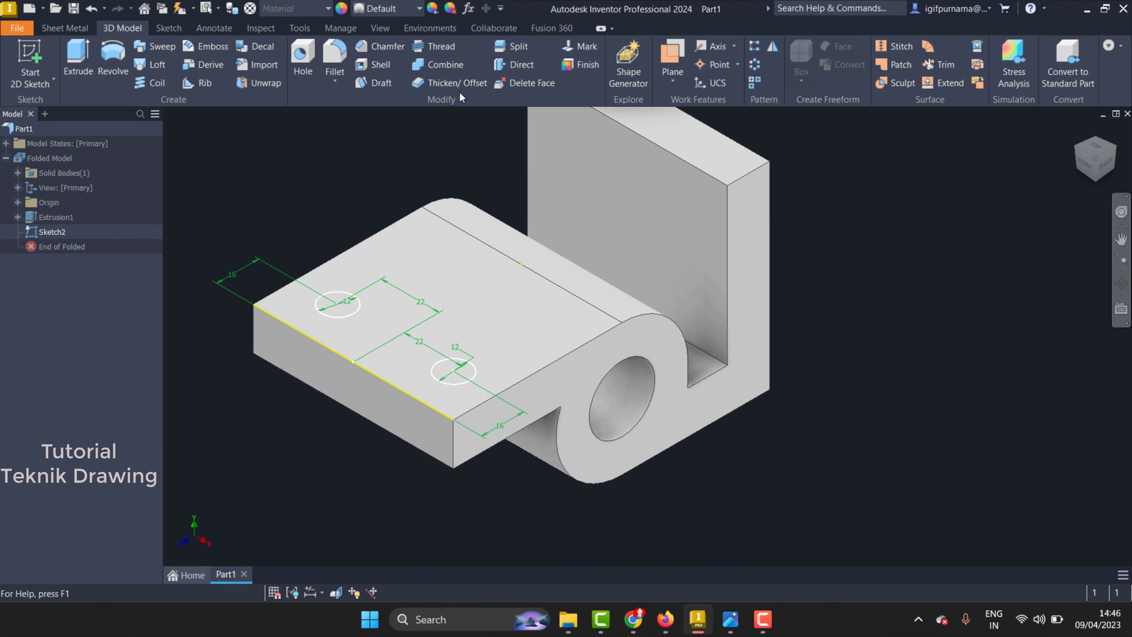
- Extrude both 12 mm circle profiles as a cut down through the base plate
{"action": "left_click", "coordinate": [68, 61]}
{"action": "scroll", "coordinate": [522, 300], "scroll_direction": "up", "scroll_amount": 5}
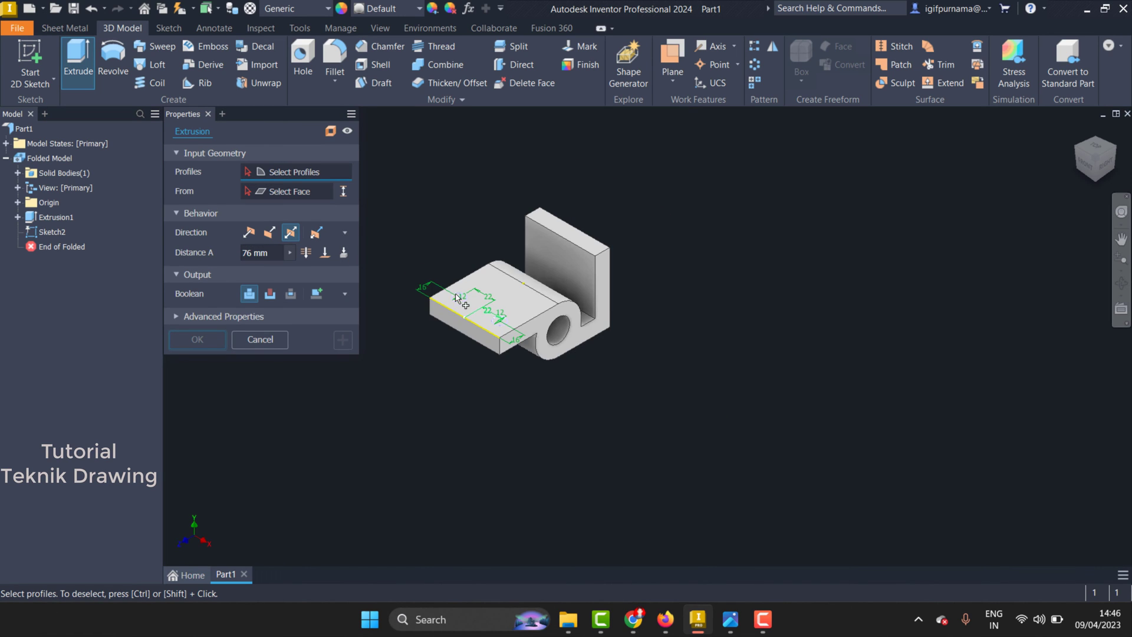
{"action": "scroll", "coordinate": [462, 308], "scroll_direction": "down", "scroll_amount": 3}
{"action": "scroll", "coordinate": [461, 307], "scroll_direction": "down", "scroll_amount": 3}
{"action": "left_click", "coordinate": [463, 289]}
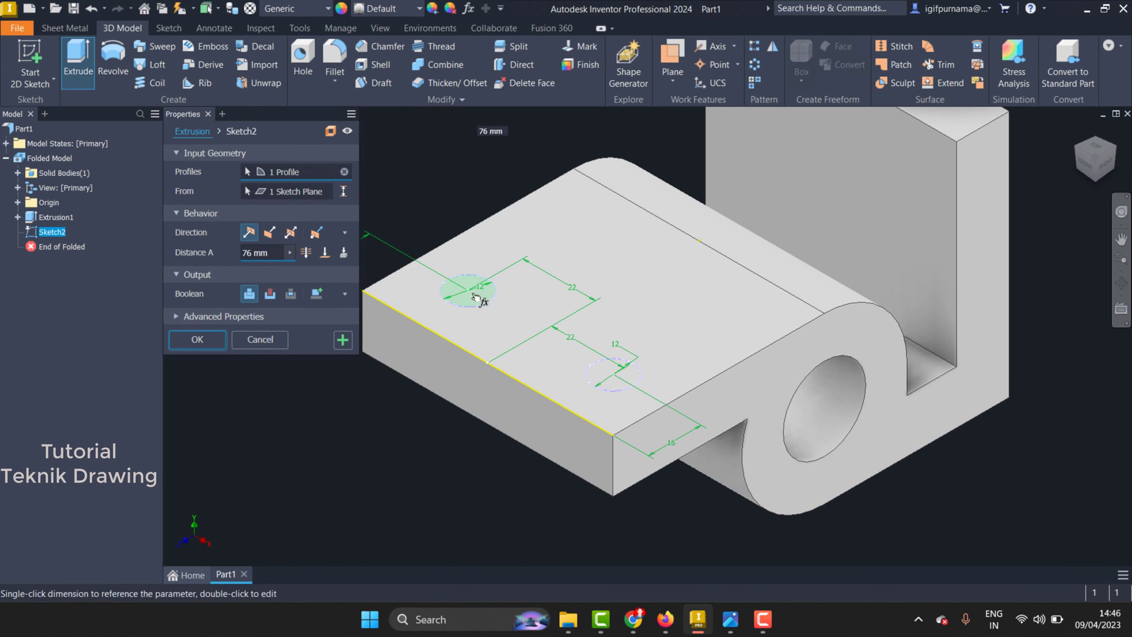
{"action": "left_click", "coordinate": [617, 373]}
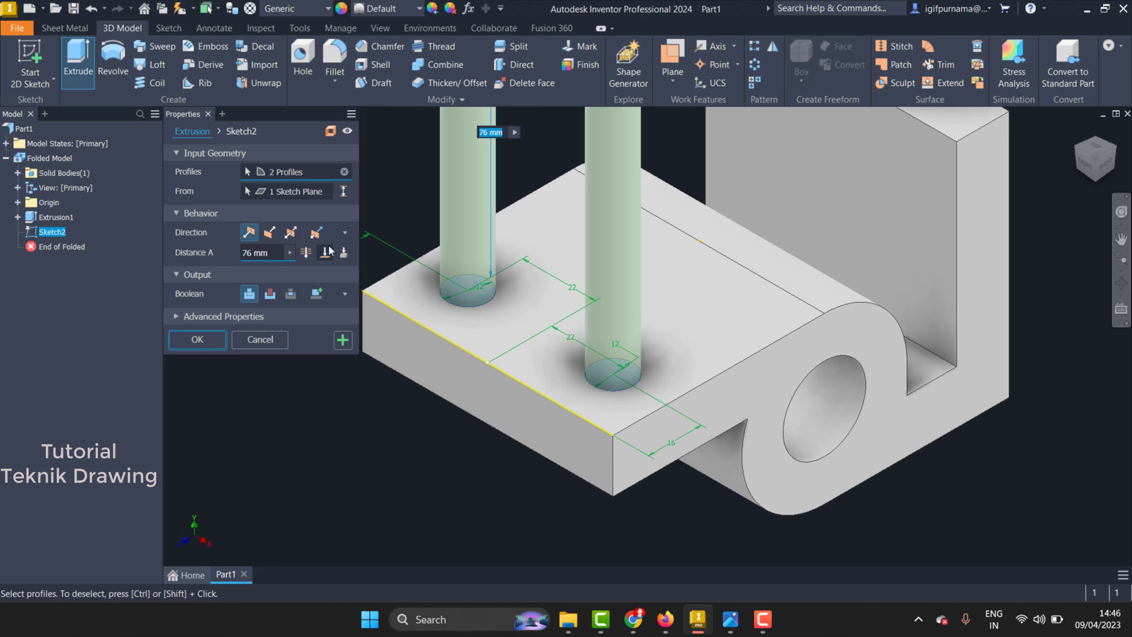
{"action": "left_click", "coordinate": [270, 294]}
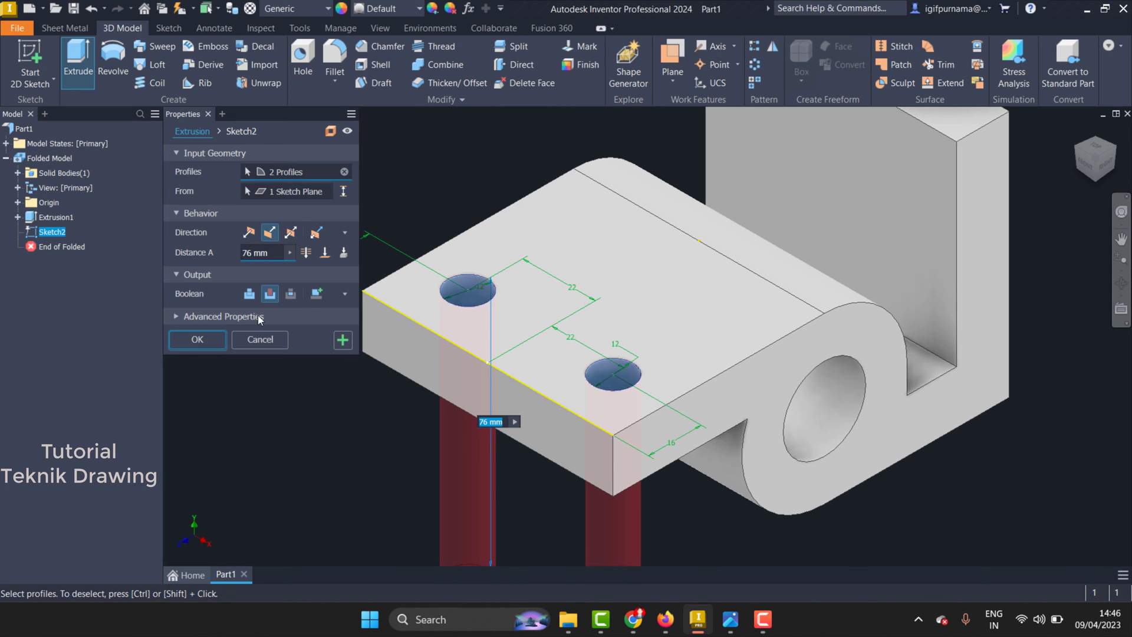
{"action": "left_click", "coordinate": [196, 339]}
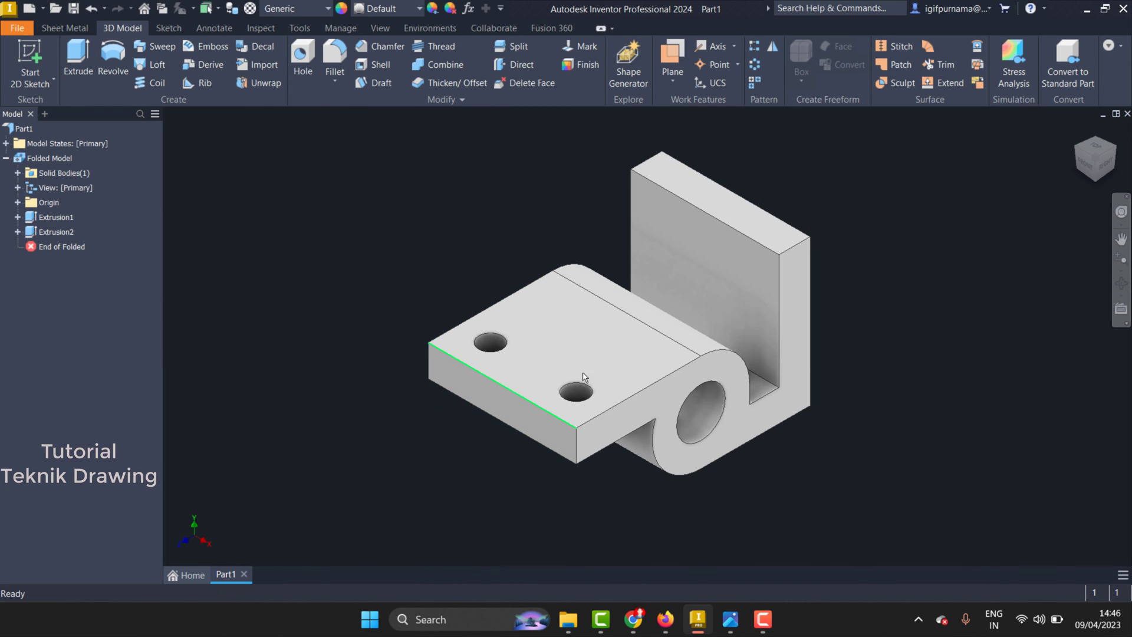
- Orbit to the bracket's flat back face and start a 2D sketch on it
{"action": "left_click", "coordinate": [731, 620]}
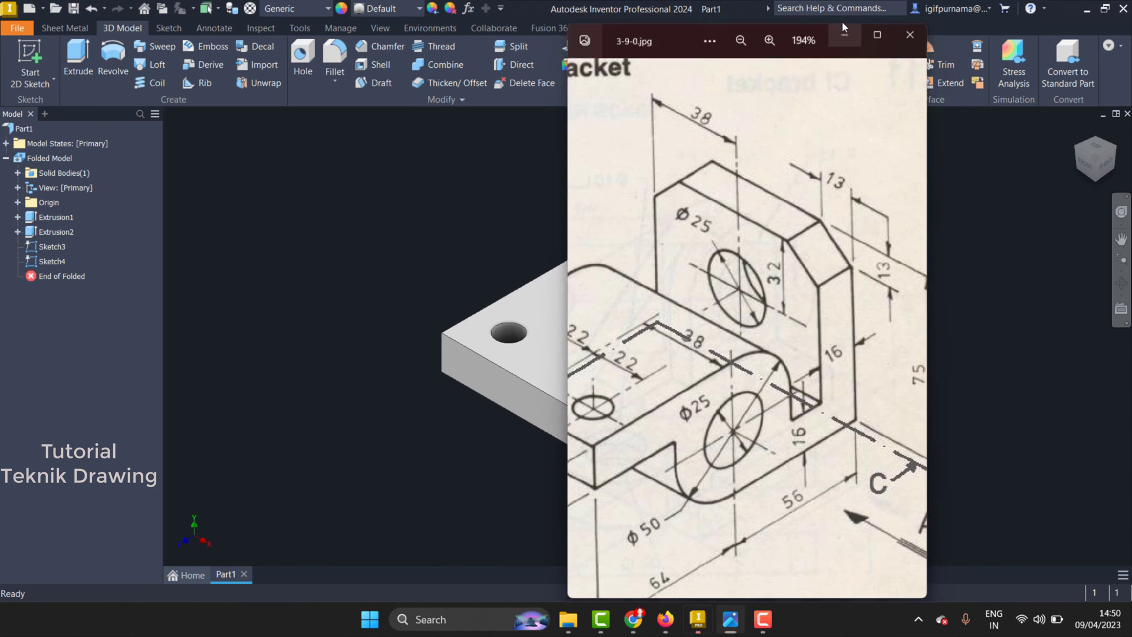
{"action": "left_click", "coordinate": [847, 21]}
{"action": "left_click", "coordinate": [1122, 283]}
{"action": "left_click_drag", "start_coordinate": [712, 398], "coordinate": [617, 435]}
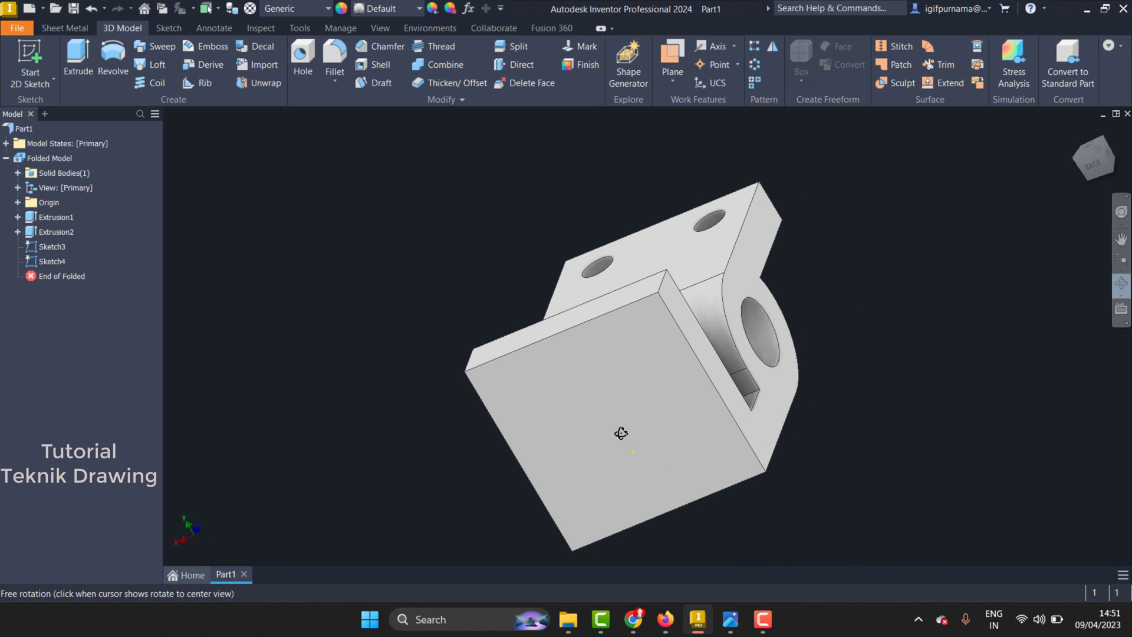
{"action": "right_click", "coordinate": [619, 412]}
{"action": "left_click", "coordinate": [688, 385]}
{"action": "left_click", "coordinate": [670, 397]}
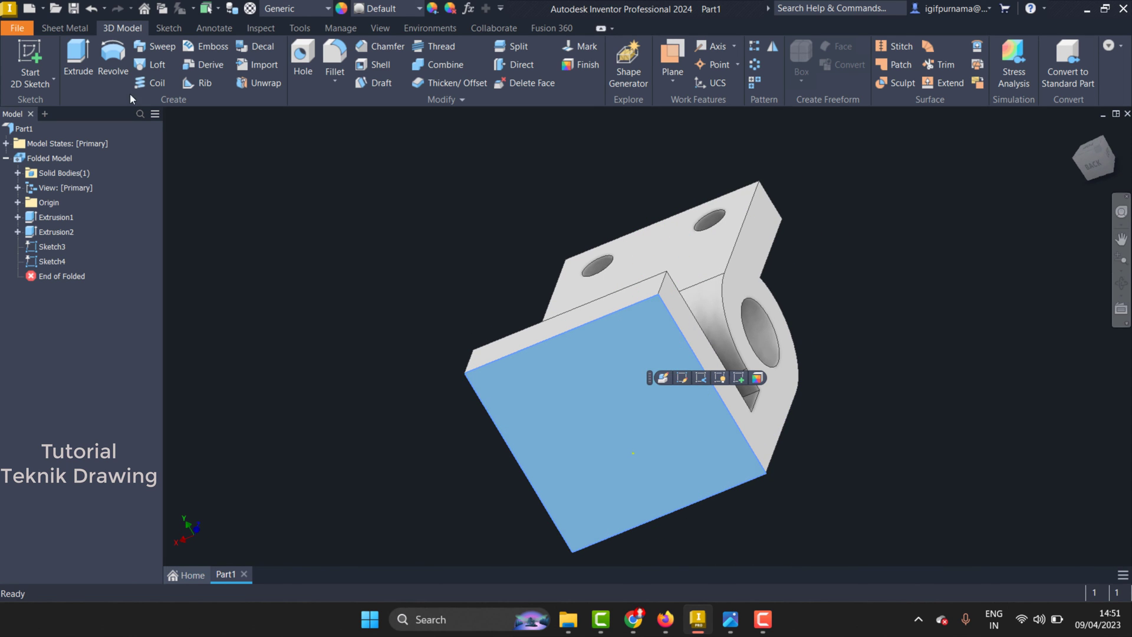
{"action": "left_click", "coordinate": [23, 62]}
{"action": "left_click", "coordinate": [24, 60]}
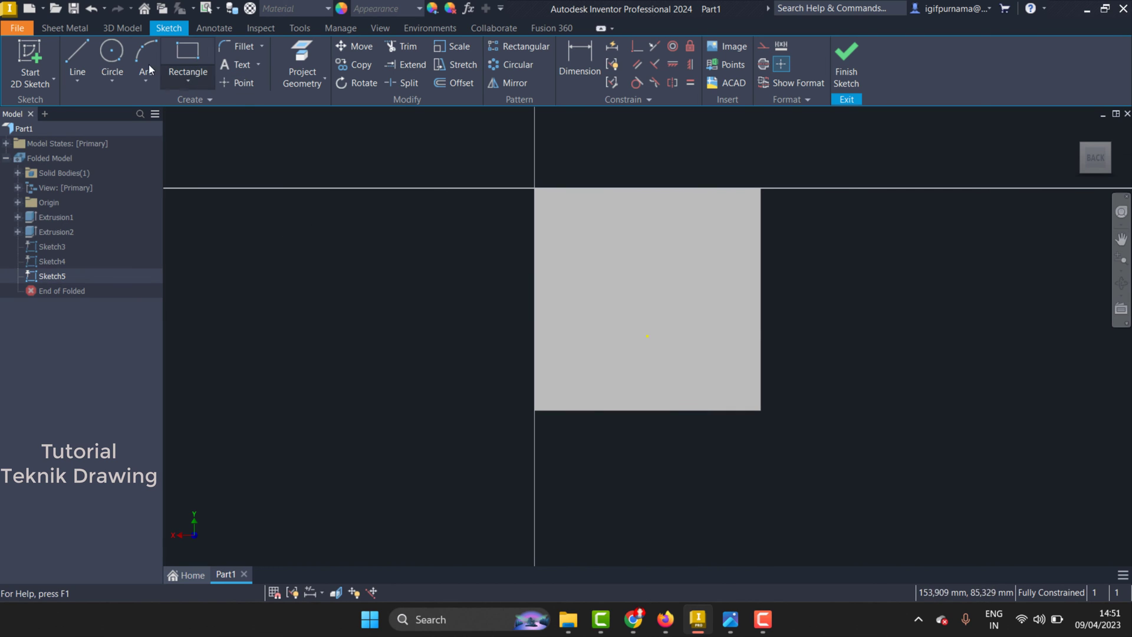
- Sketch a circle on the upright plate face and check the reference drawing
{"action": "key", "text": "c"}
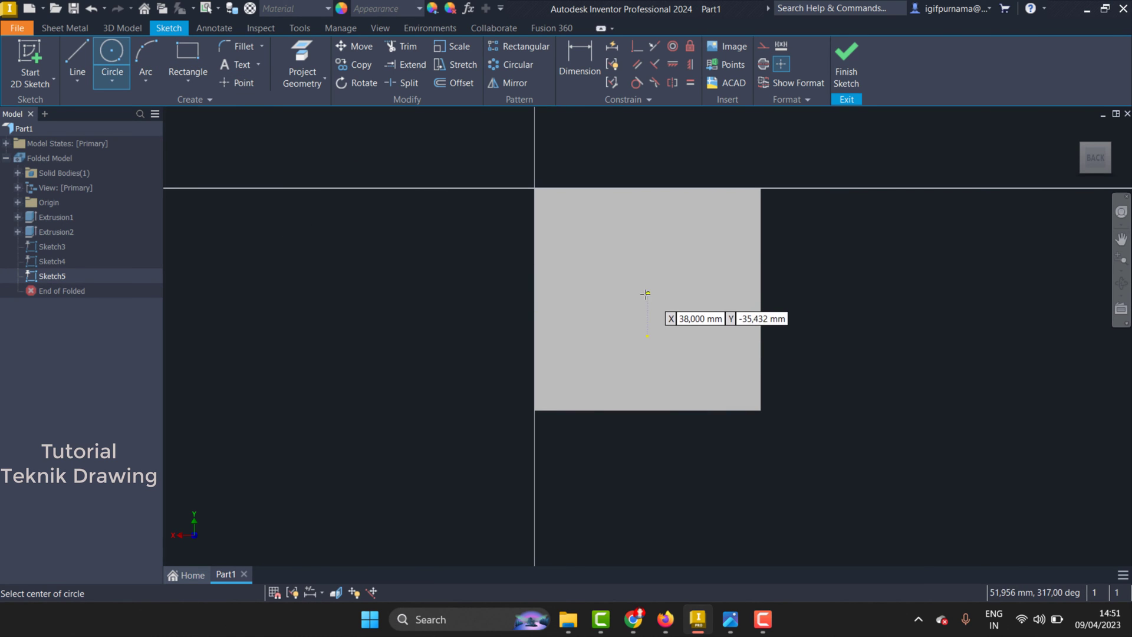
{"action": "left_click", "coordinate": [643, 292]}
{"action": "left_click", "coordinate": [672, 337]}
{"action": "left_click", "coordinate": [731, 619]}
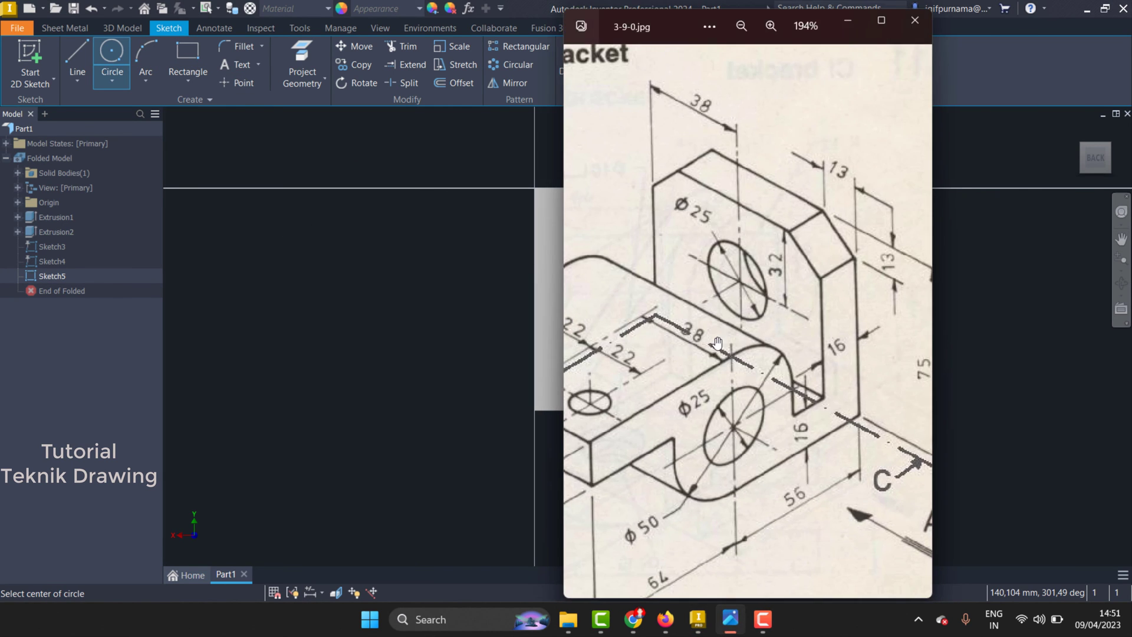
{"action": "left_click", "coordinate": [847, 21]}
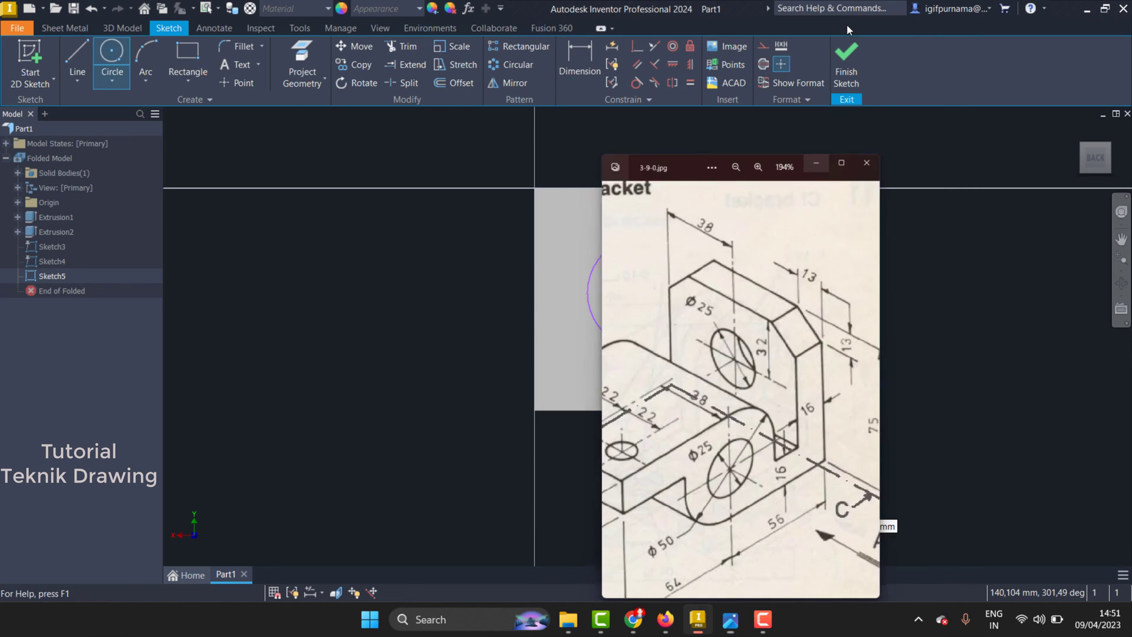
- Dimension the circle's diameter to 25 mm
{"action": "left_click", "coordinate": [575, 82]}
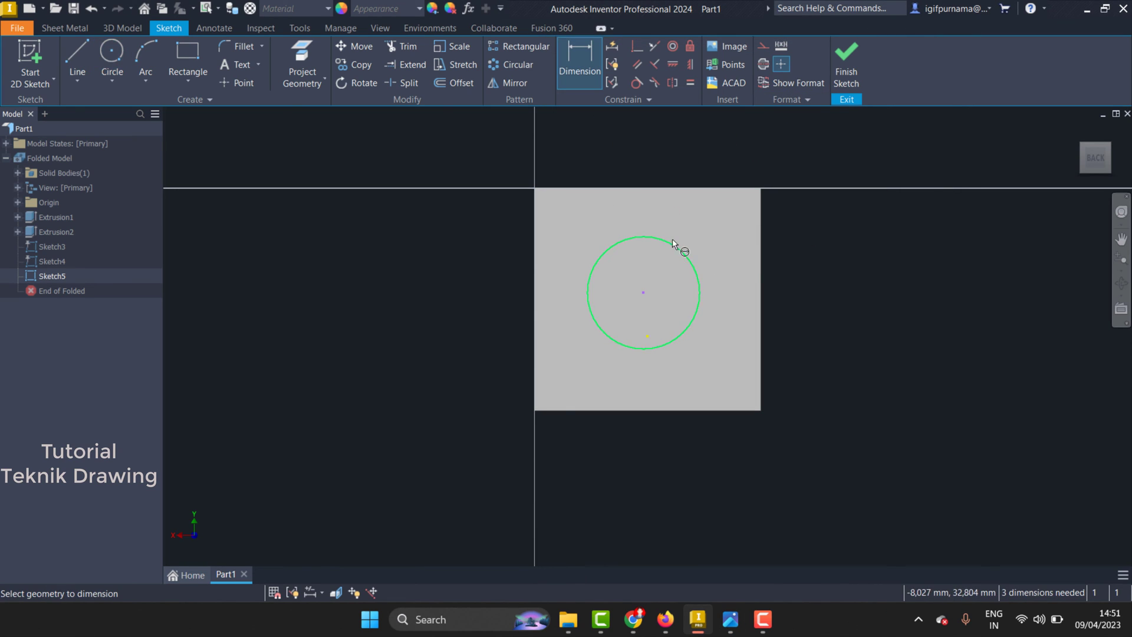
{"action": "left_click", "coordinate": [672, 244]}
{"action": "left_click", "coordinate": [681, 221]}
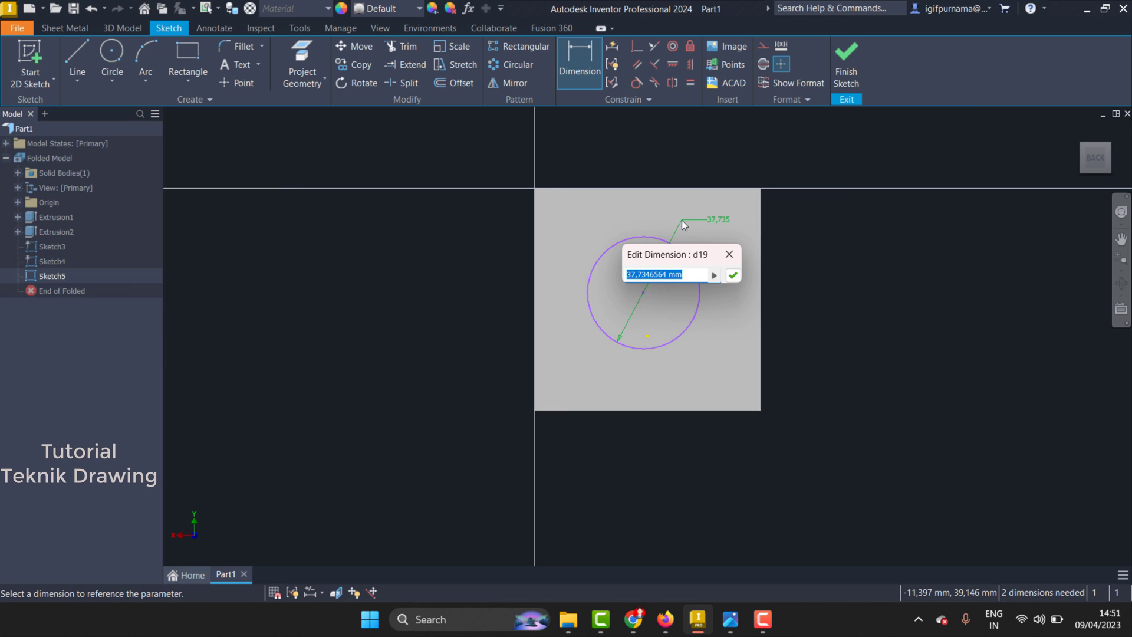
{"action": "type", "text": "20"}
{"action": "left_click", "coordinate": [729, 254]}
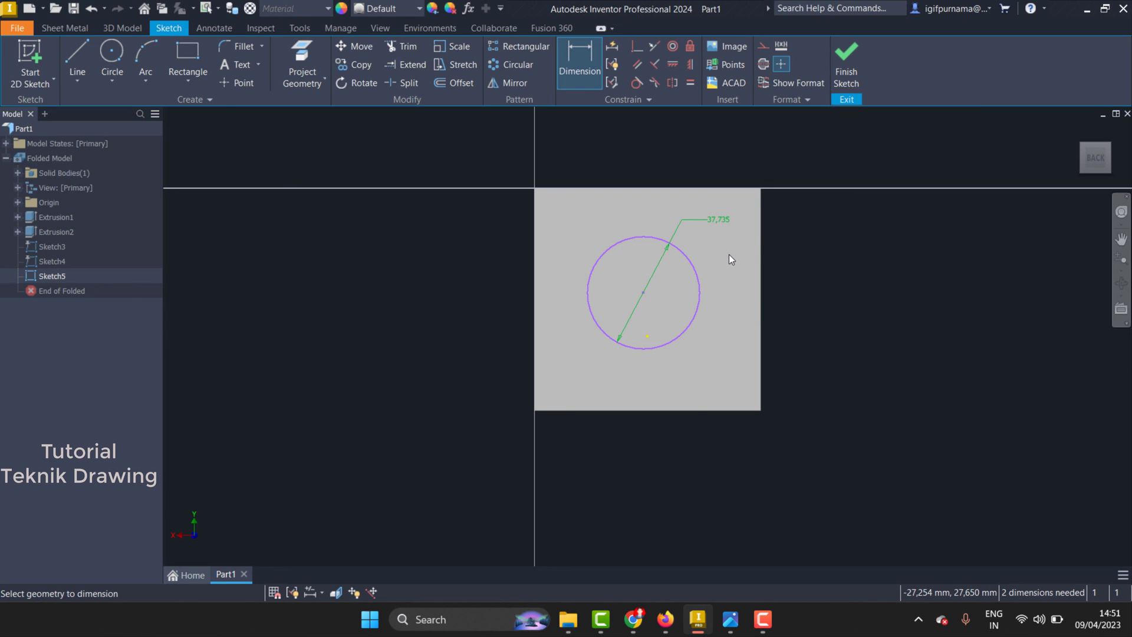
{"action": "left_click", "coordinate": [725, 219]}
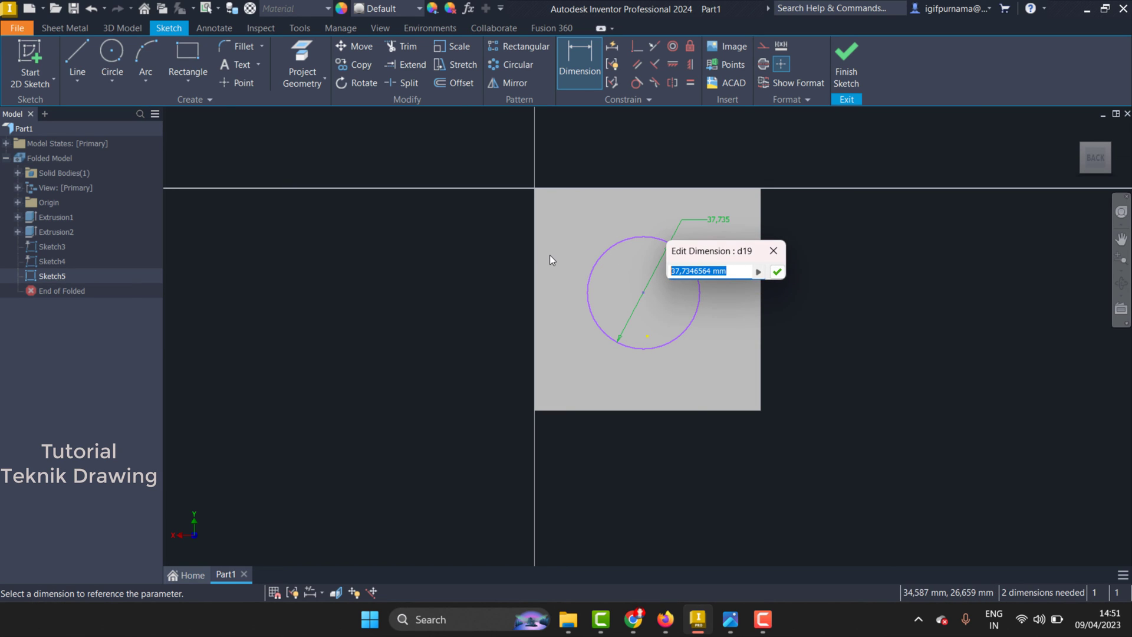
{"action": "type", "text": "25"}
{"action": "left_click", "coordinate": [777, 271]}
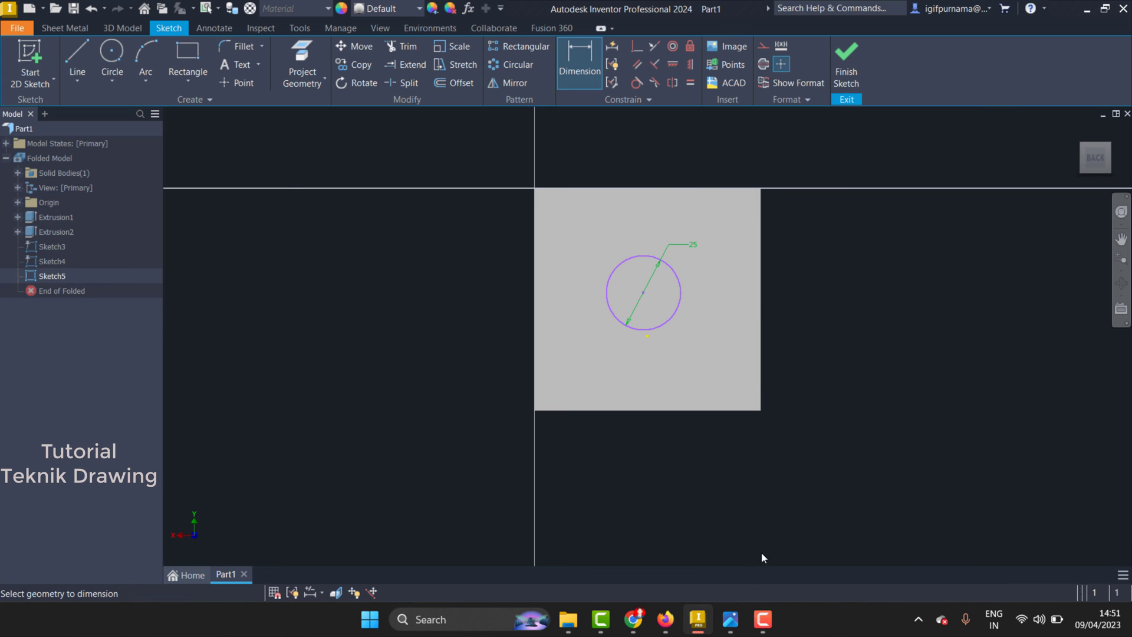
{"action": "left_click", "coordinate": [730, 619]}
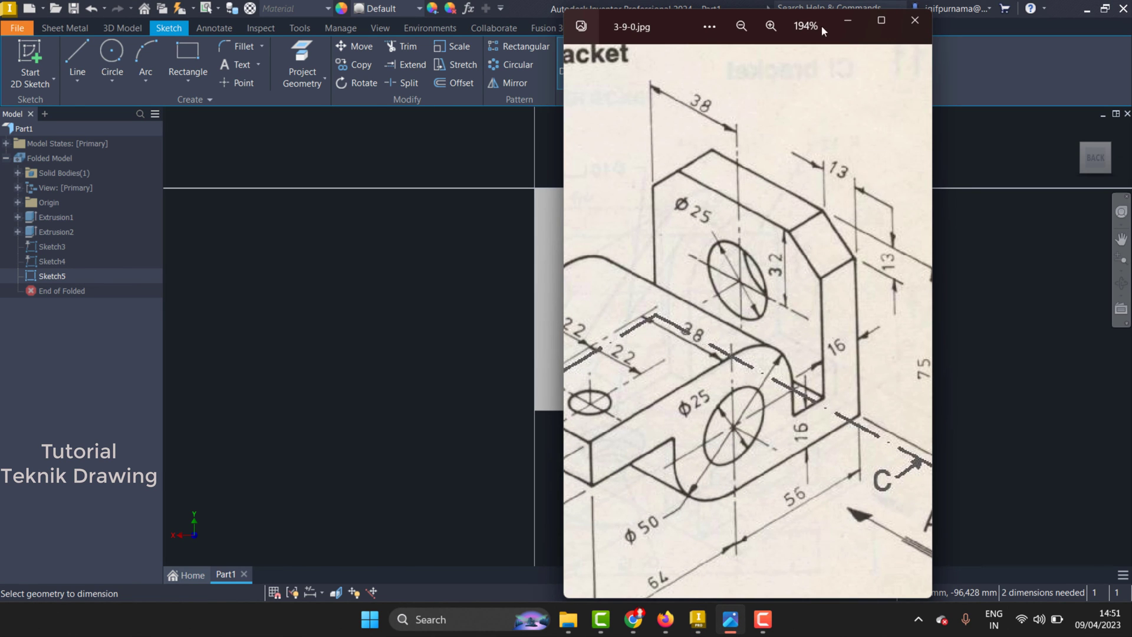
{"action": "left_click", "coordinate": [845, 21]}
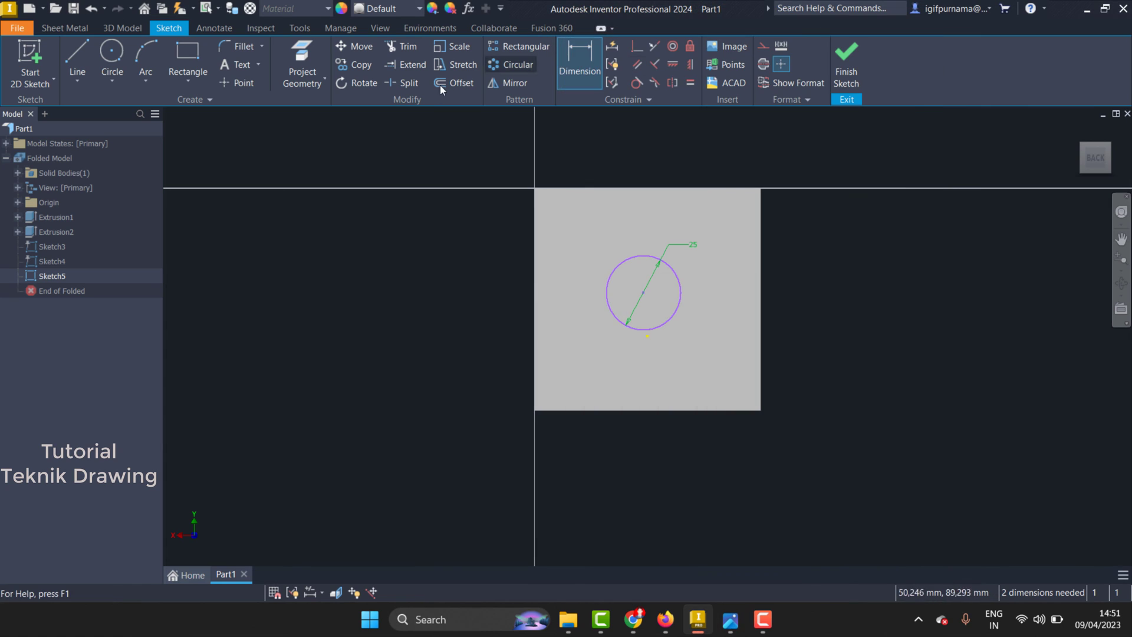
- Place the circle centre 32 mm from the plate's top edge
{"action": "left_click", "coordinate": [644, 291]}
{"action": "left_click", "coordinate": [642, 189]}
{"action": "left_click", "coordinate": [867, 235]}
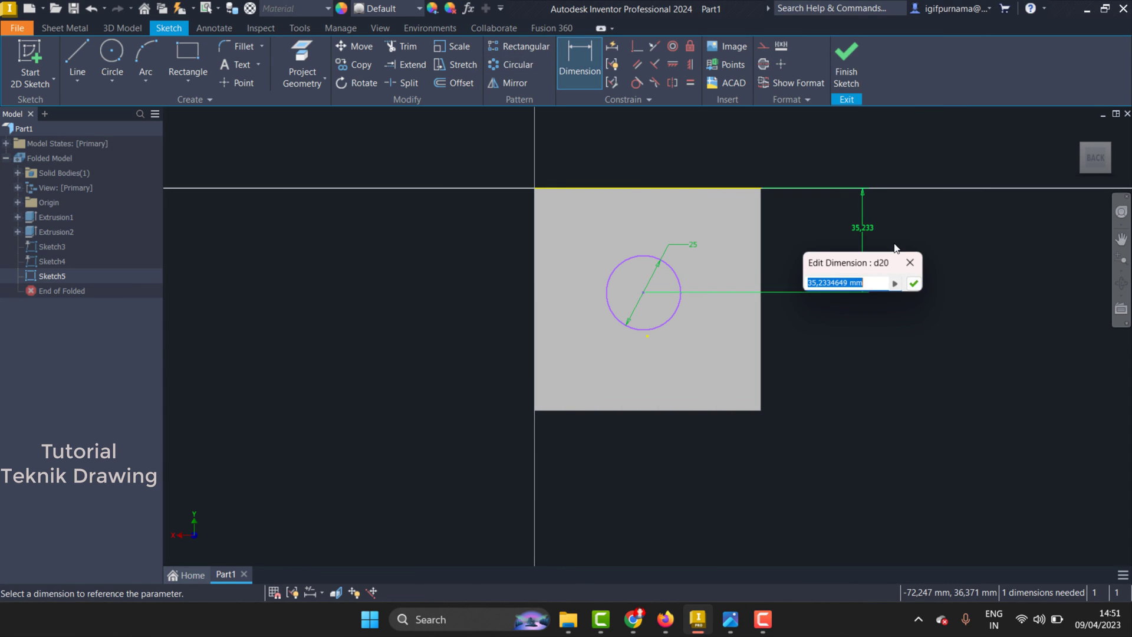
{"action": "type", "text": "32"}
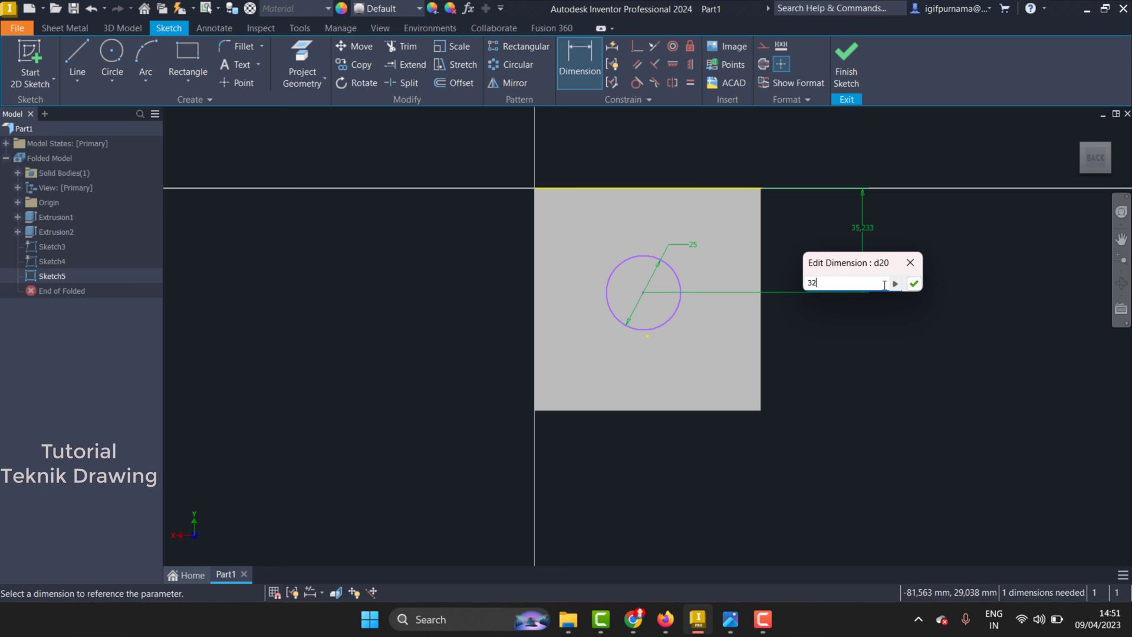
{"action": "key", "text": "Return"}
{"action": "left_click", "coordinate": [731, 619]}
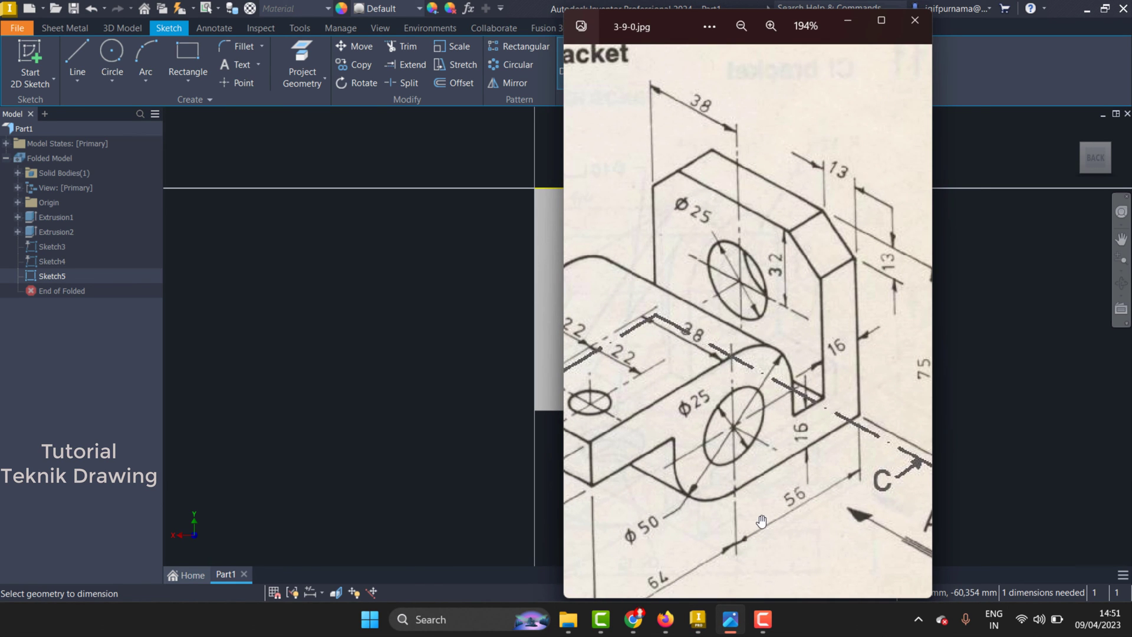
{"action": "left_click", "coordinate": [848, 20]}
- Place the circle centre 38 mm from the plate's left edge
{"action": "left_click", "coordinate": [644, 283]}
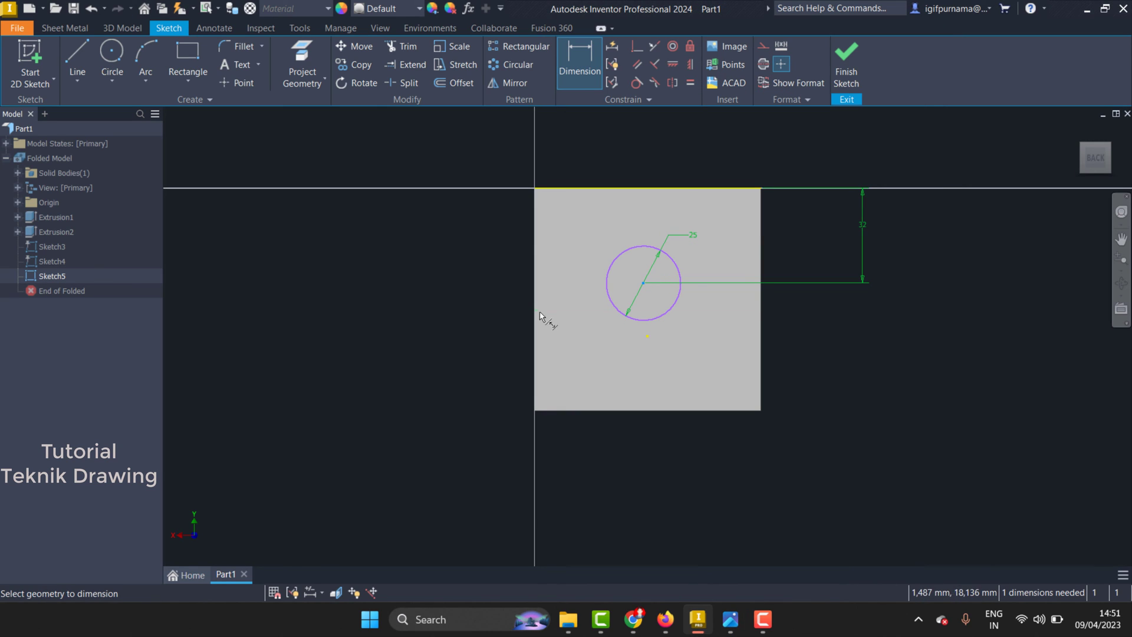
{"action": "left_click", "coordinate": [586, 475]}
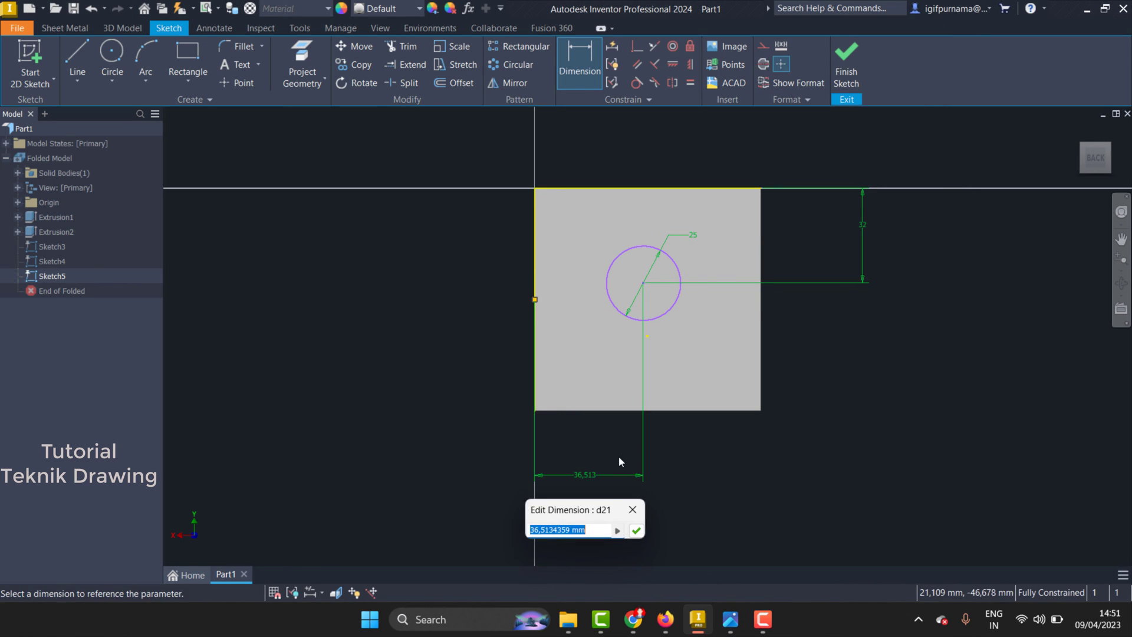
{"action": "type", "text": "38"}
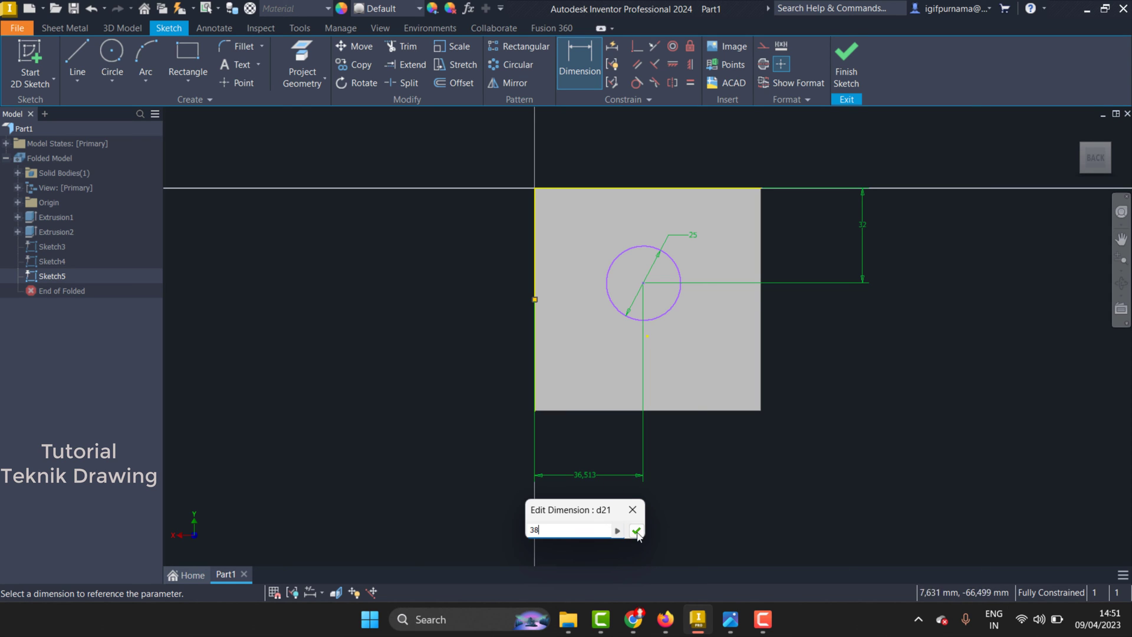
{"action": "key", "text": "Return"}
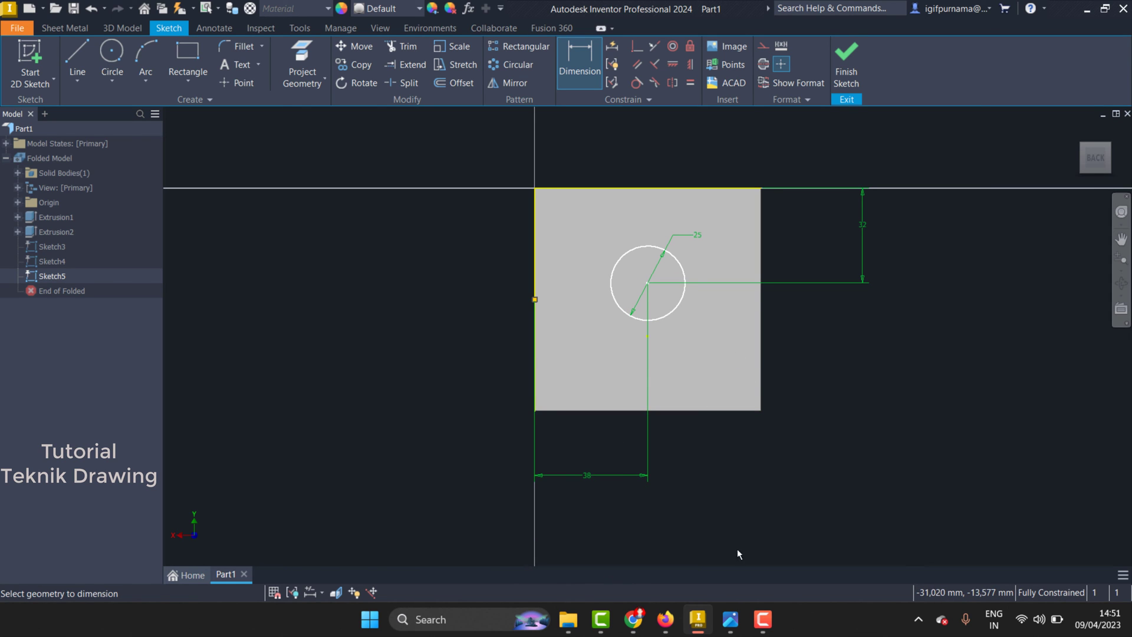
{"action": "left_click", "coordinate": [730, 619]}
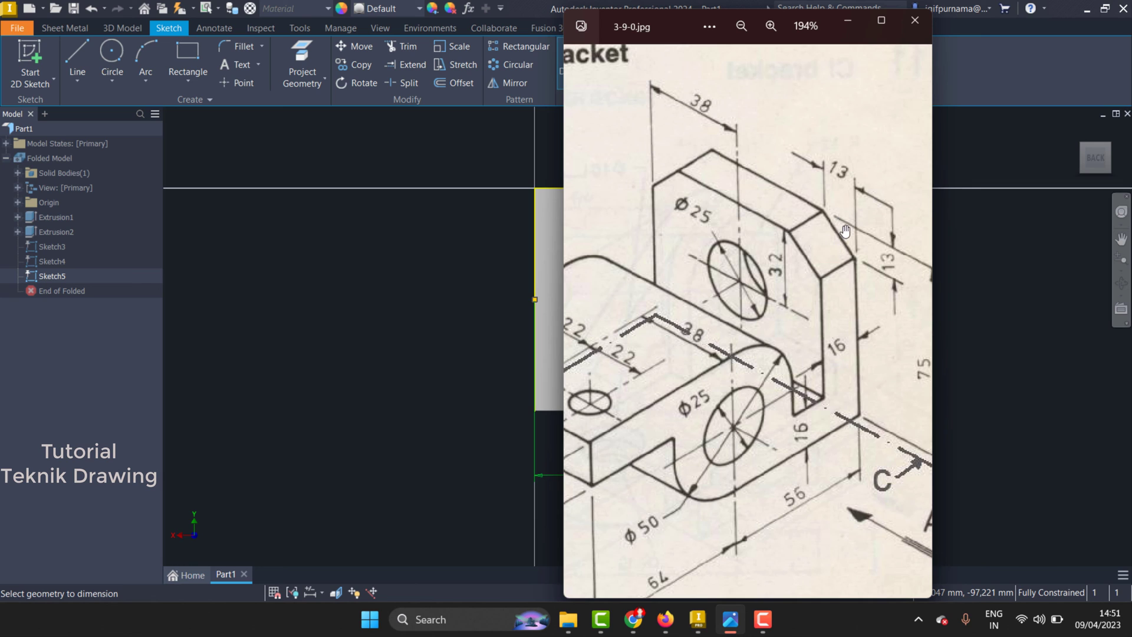
{"action": "left_click", "coordinate": [847, 20]}
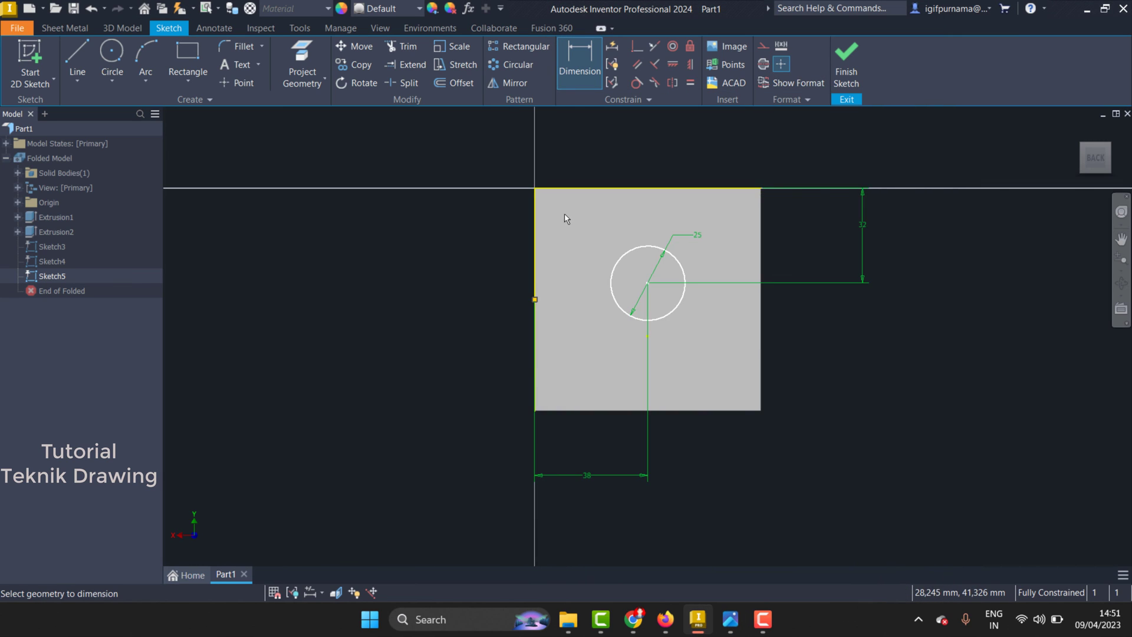
{"action": "scroll", "coordinate": [565, 194], "scroll_direction": "down", "scroll_amount": 5}
{"action": "scroll", "coordinate": [529, 169], "scroll_direction": "up", "scroll_amount": 5}
- Draw a diagonal corner line from the plate's left edge to its top edge
{"action": "left_click", "coordinate": [64, 62]}
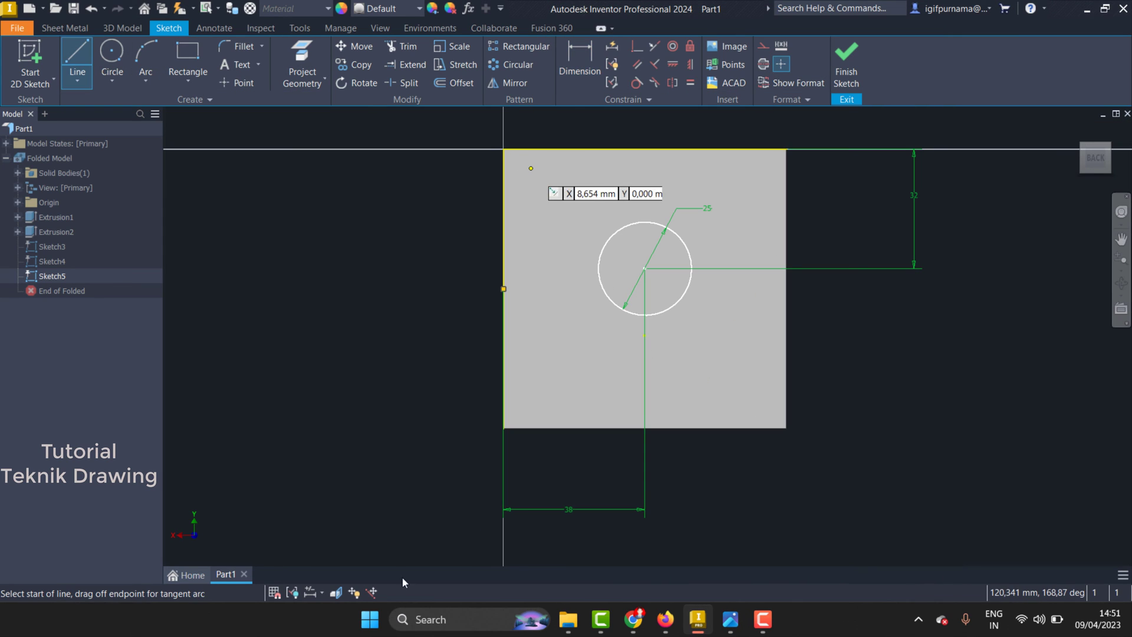
{"action": "scroll", "coordinate": [518, 155], "scroll_direction": "down", "scroll_amount": 2}
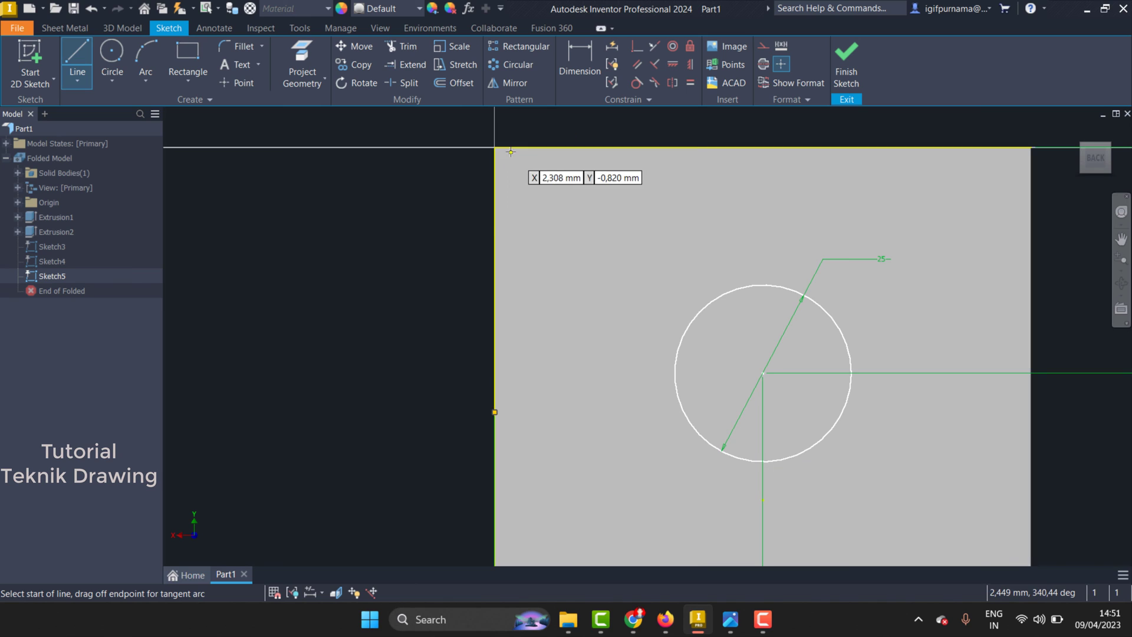
{"action": "left_click", "coordinate": [494, 236]}
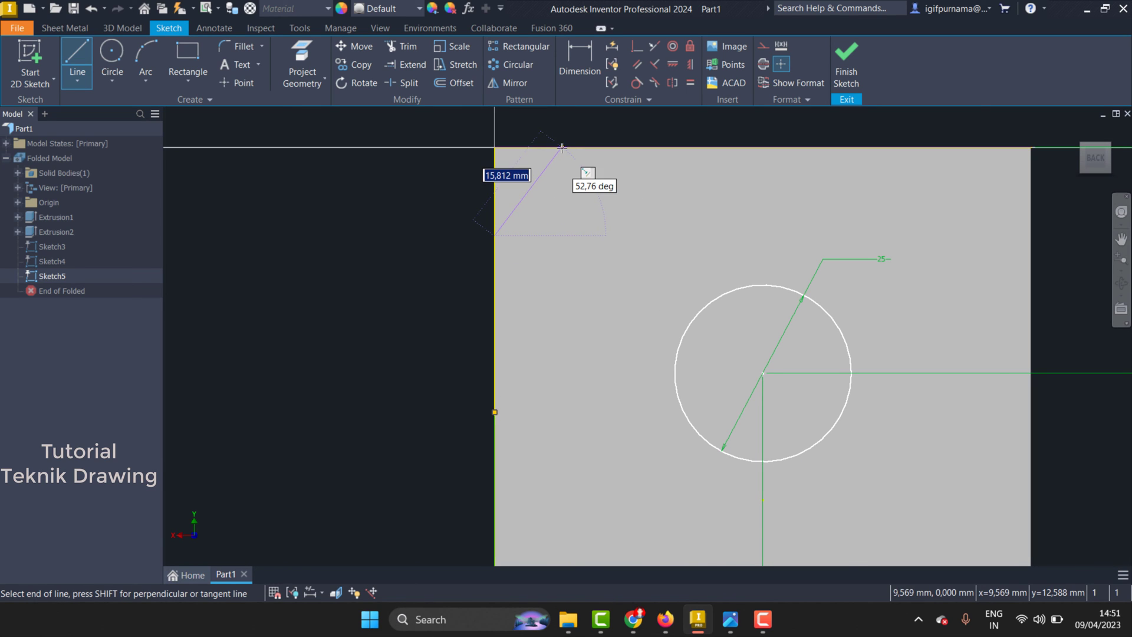
{"action": "left_click", "coordinate": [561, 148]}
{"action": "key", "text": "Escape"}
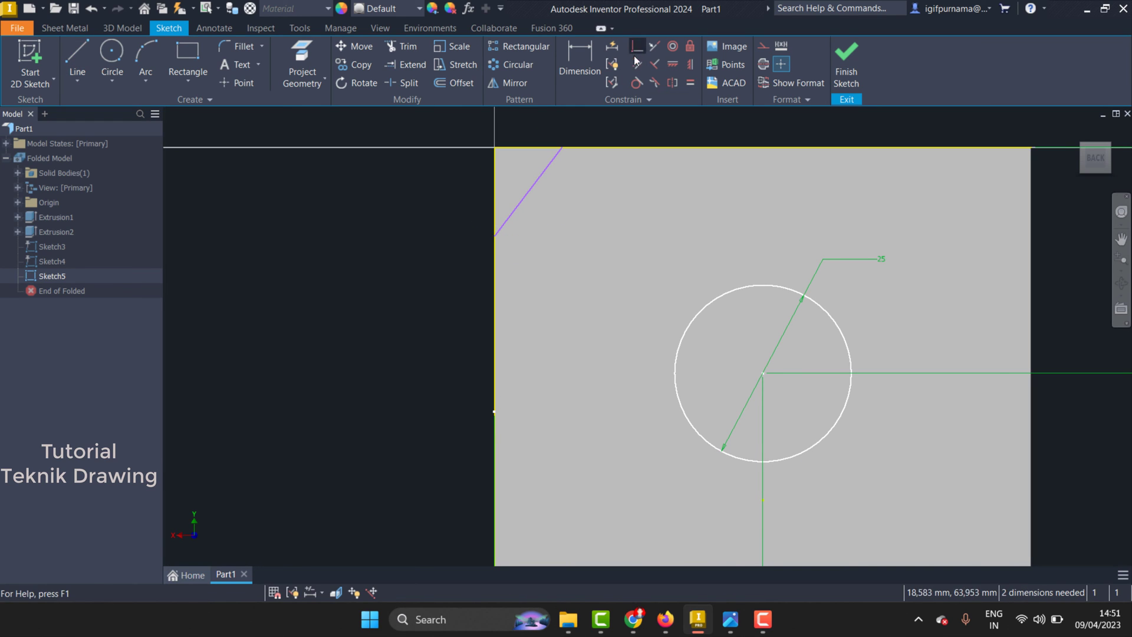
- Start a Perpendicular constraint and select the new corner line
{"action": "left_click", "coordinate": [635, 49]}
{"action": "scroll", "coordinate": [557, 151], "scroll_direction": "up", "scroll_amount": 3}
{"action": "scroll", "coordinate": [560, 177], "scroll_direction": "down", "scroll_amount": 6}
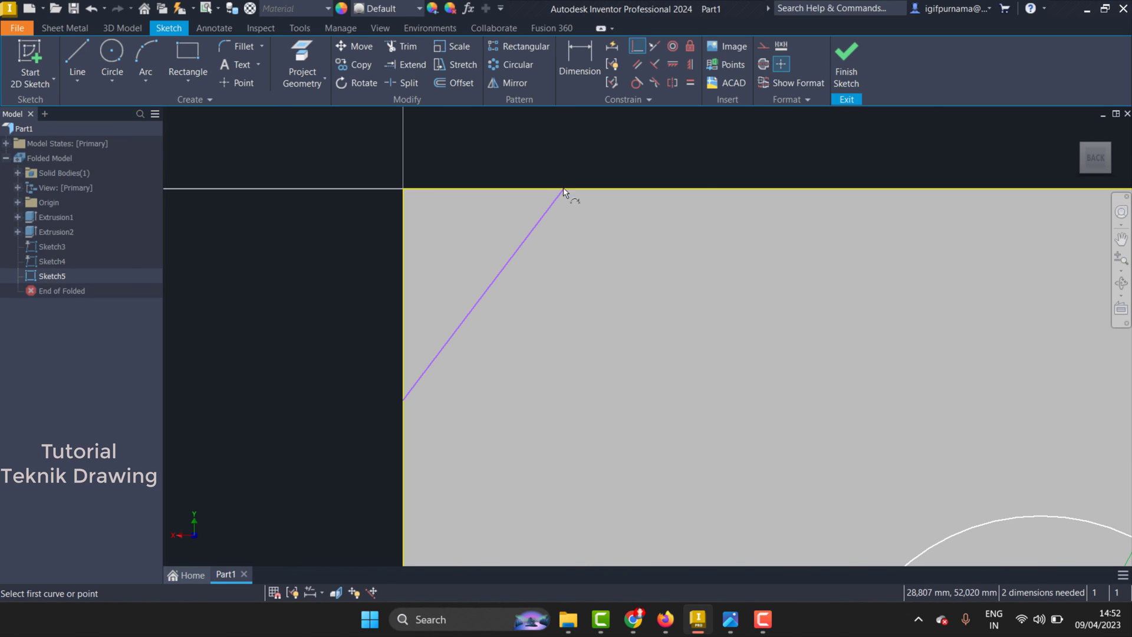
{"action": "left_click", "coordinate": [563, 192]}
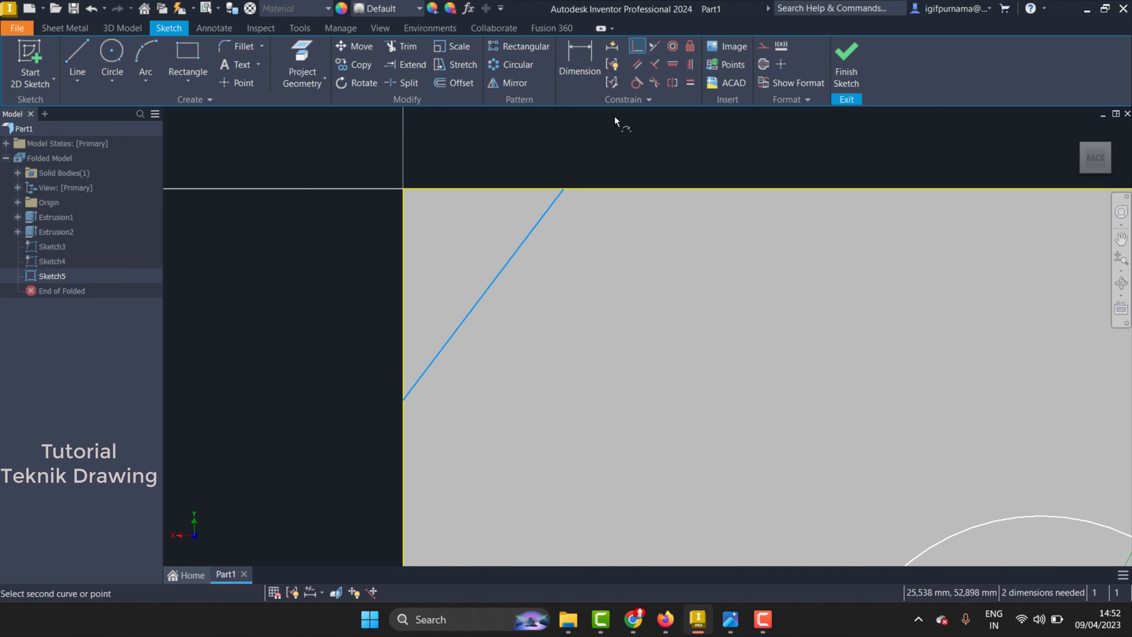
- Try constraining the corner line perpendicular to the top edge and dismiss the 'constraint already exists' warning
{"action": "key", "text": "Escape"}
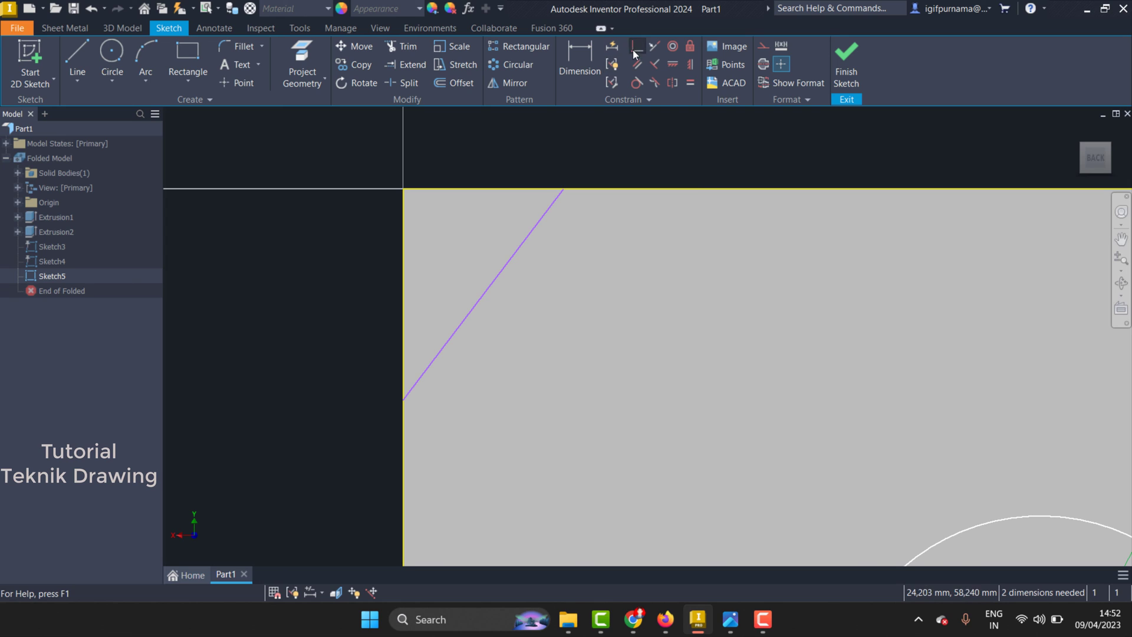
{"action": "left_click", "coordinate": [636, 50]}
{"action": "left_click", "coordinate": [580, 190]}
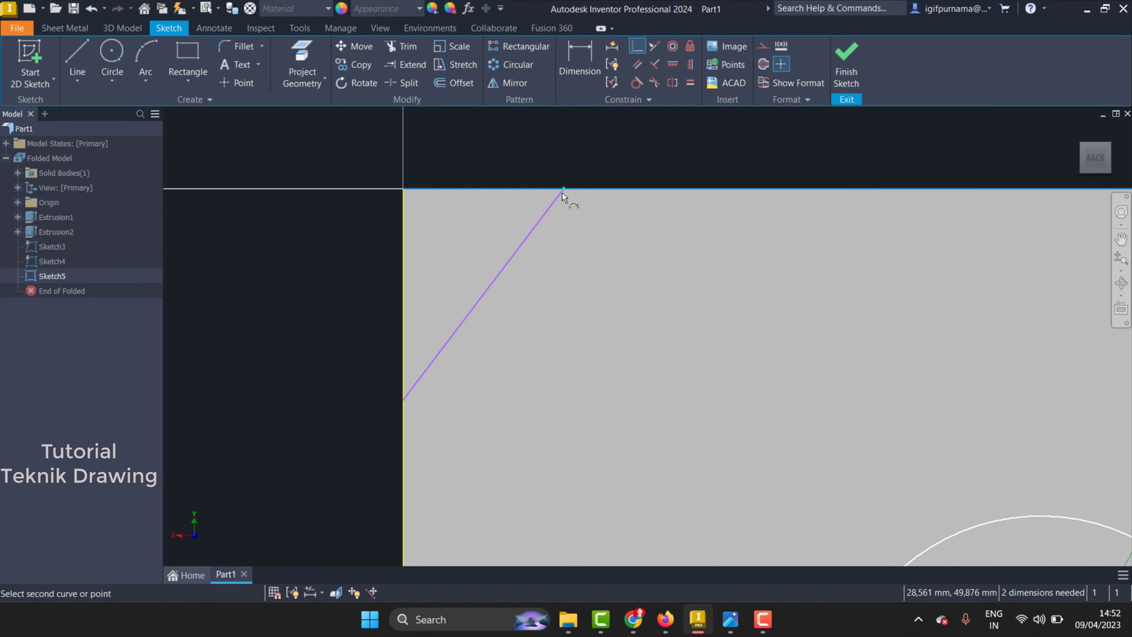
{"action": "left_click", "coordinate": [562, 191]}
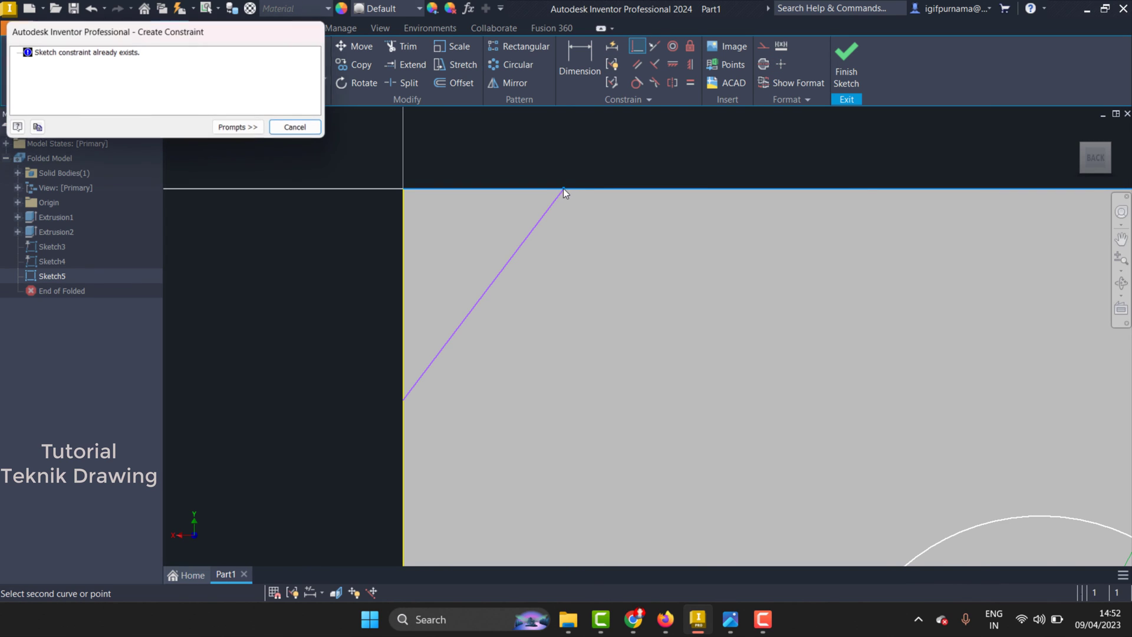
{"action": "left_click", "coordinate": [239, 133]}
{"action": "left_click", "coordinate": [296, 127]}
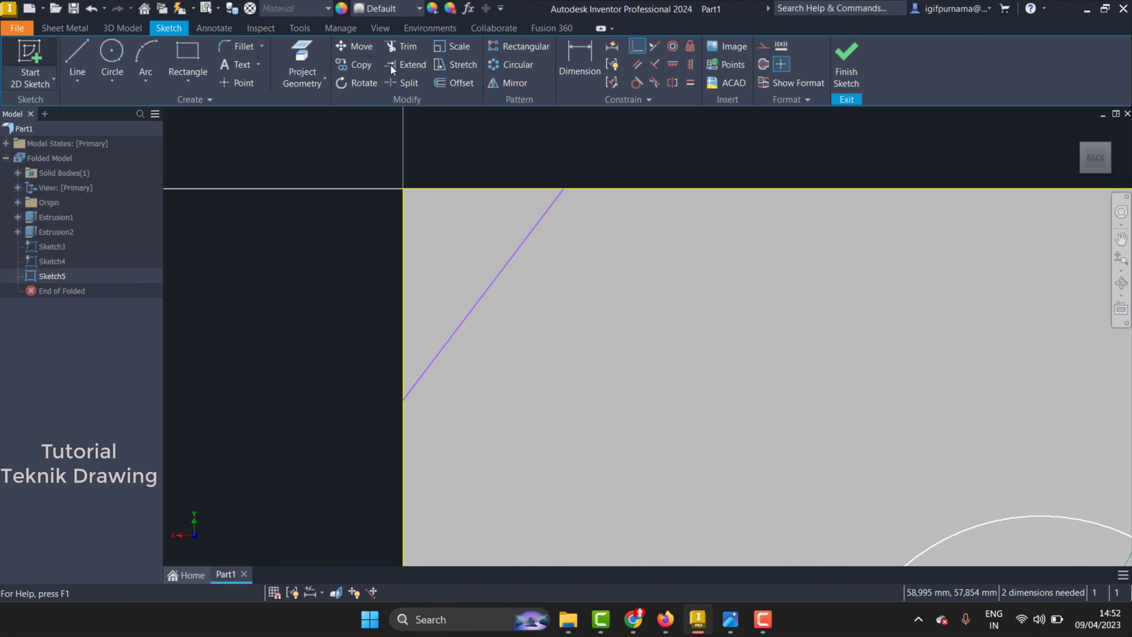
- Dimension the upper-left corner line 13 mm horizontally and 13 mm vertically
{"action": "left_click", "coordinate": [567, 53]}
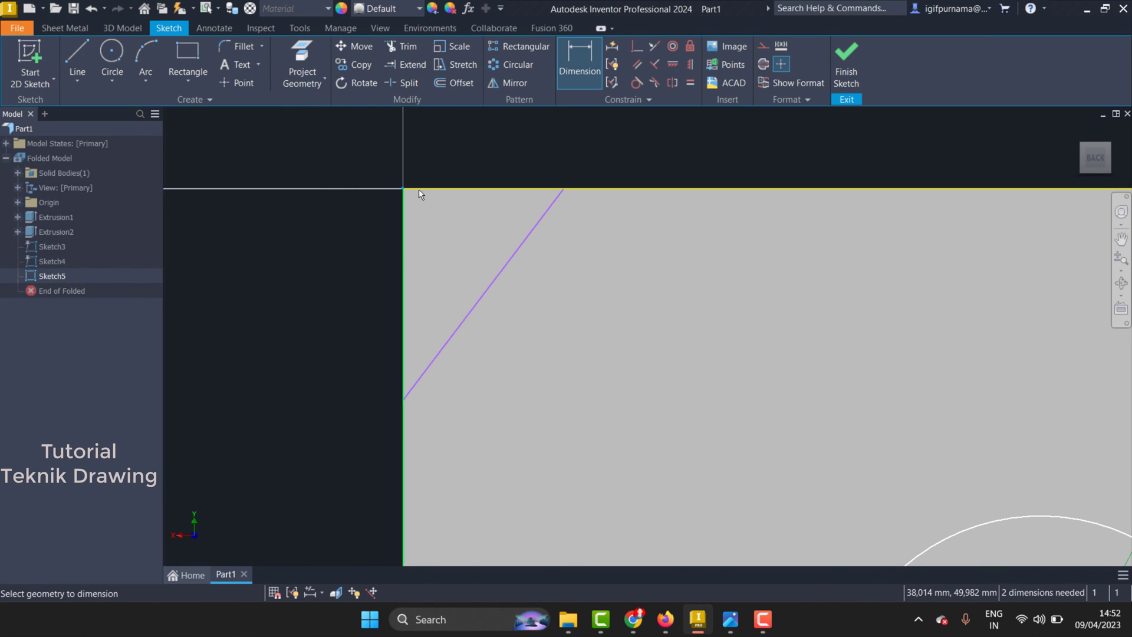
{"action": "left_click", "coordinate": [562, 191]}
{"action": "left_click", "coordinate": [565, 154]}
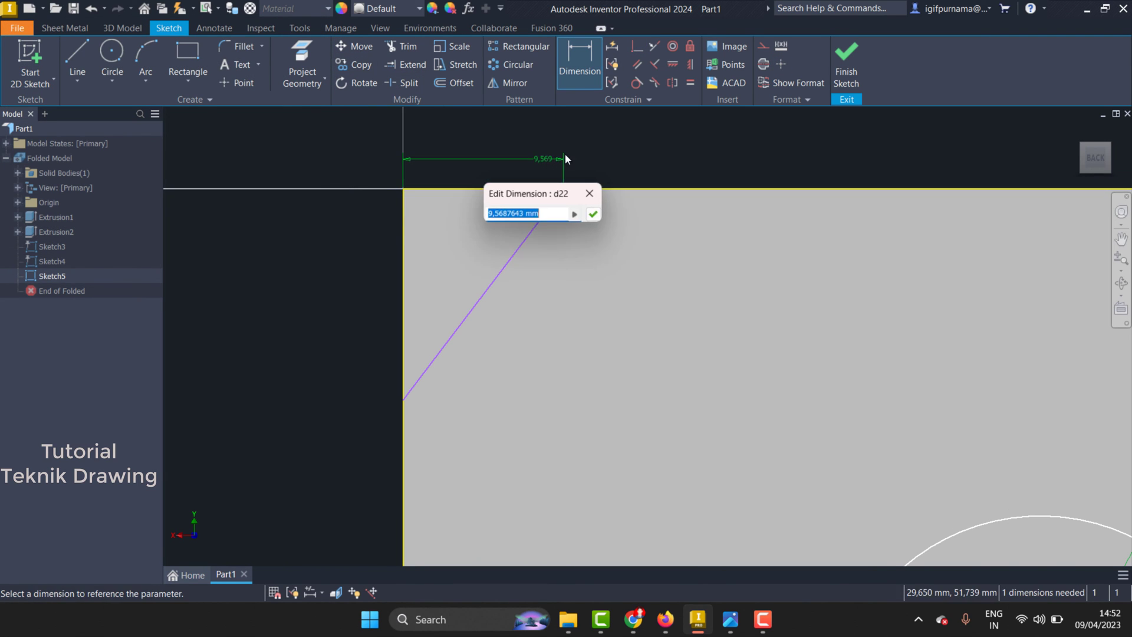
{"action": "type", "text": "13"}
{"action": "left_click", "coordinate": [593, 214]}
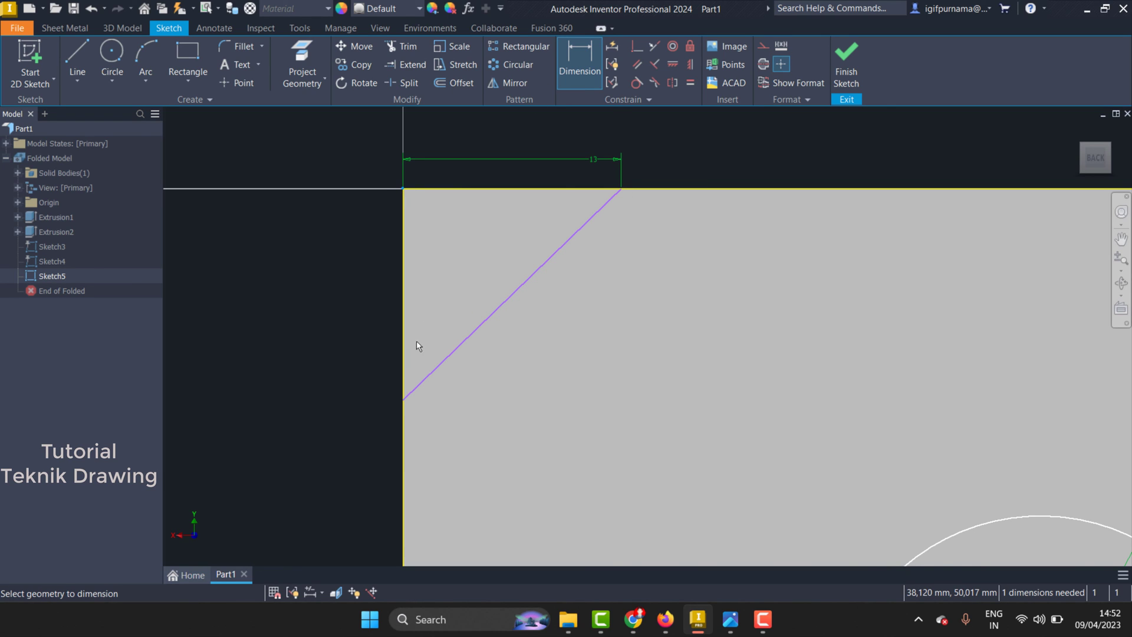
{"action": "left_click", "coordinate": [402, 402]}
{"action": "left_click", "coordinate": [369, 345]}
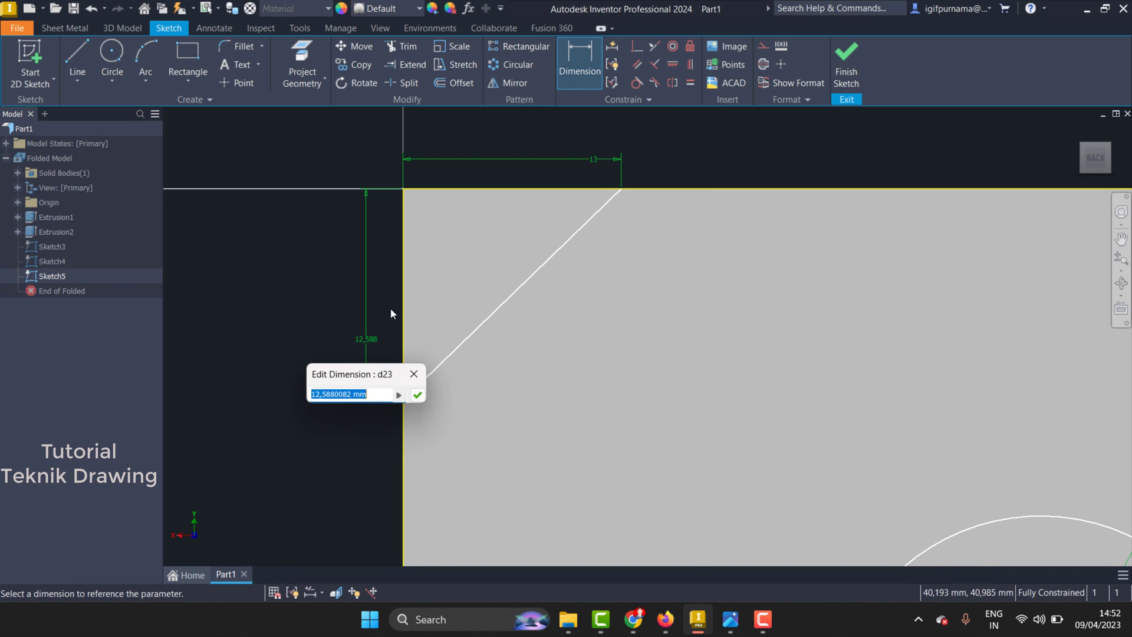
{"action": "type", "text": "13"}
{"action": "left_click", "coordinate": [417, 394]}
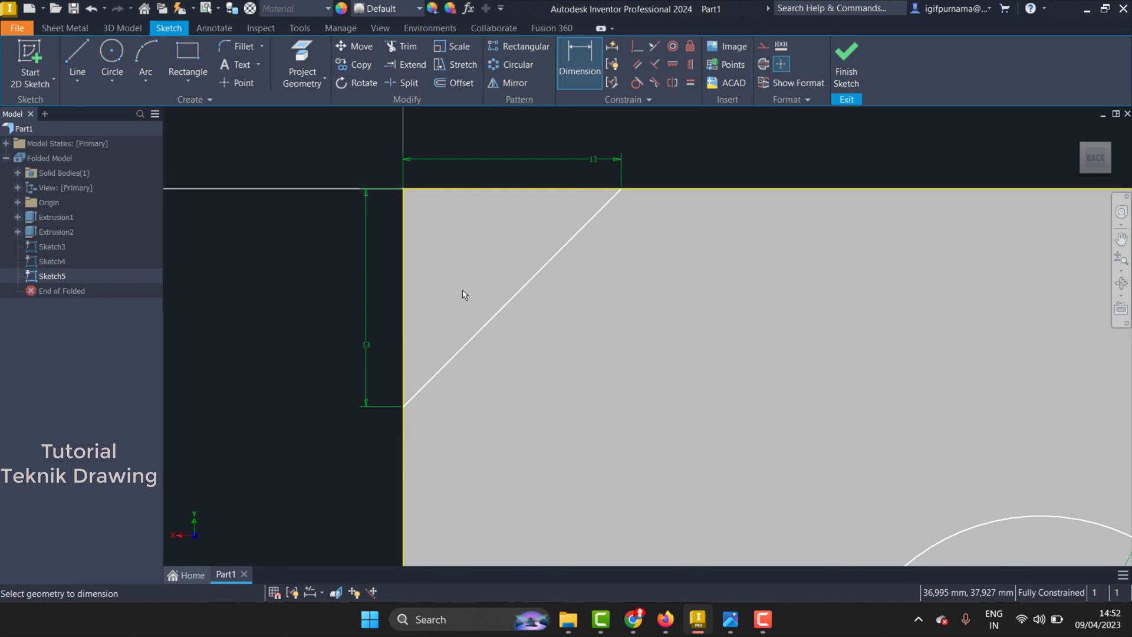
{"action": "scroll", "coordinate": [471, 277], "scroll_direction": "up", "scroll_amount": 4}
{"action": "scroll", "coordinate": [810, 274], "scroll_direction": "up", "scroll_amount": 5}
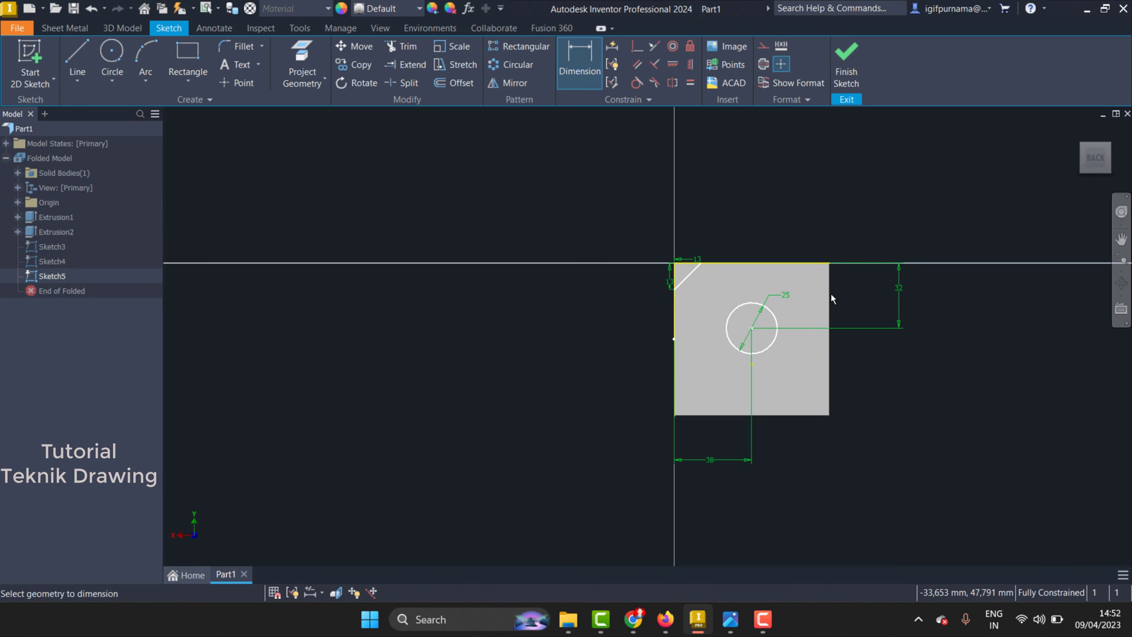
{"action": "scroll", "coordinate": [830, 298], "scroll_direction": "down", "scroll_amount": 3}
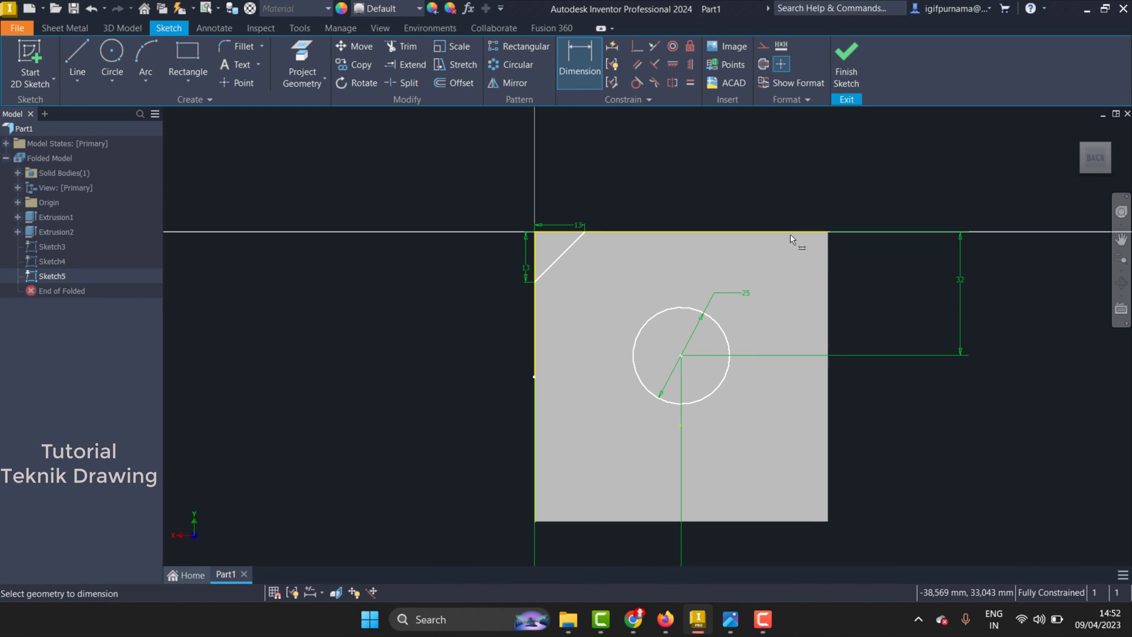
- Draw a second corner line from the top edge to the plate's right edge
{"action": "left_click", "coordinate": [77, 62]}
{"action": "scroll", "coordinate": [922, 228], "scroll_direction": "down", "scroll_amount": 3}
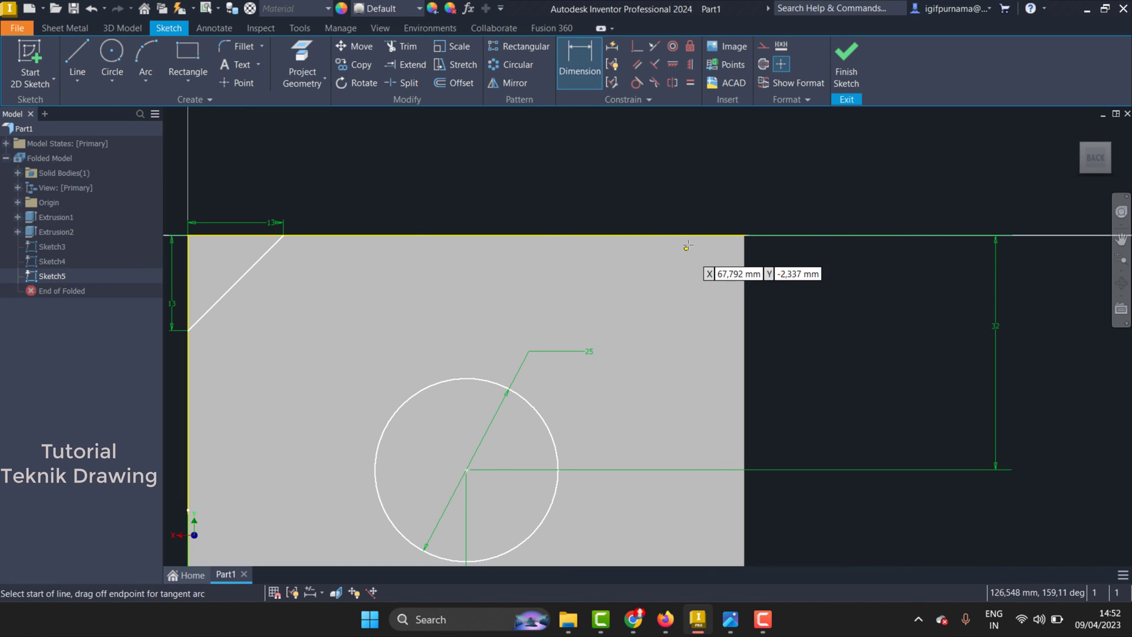
{"action": "left_click", "coordinate": [675, 235]}
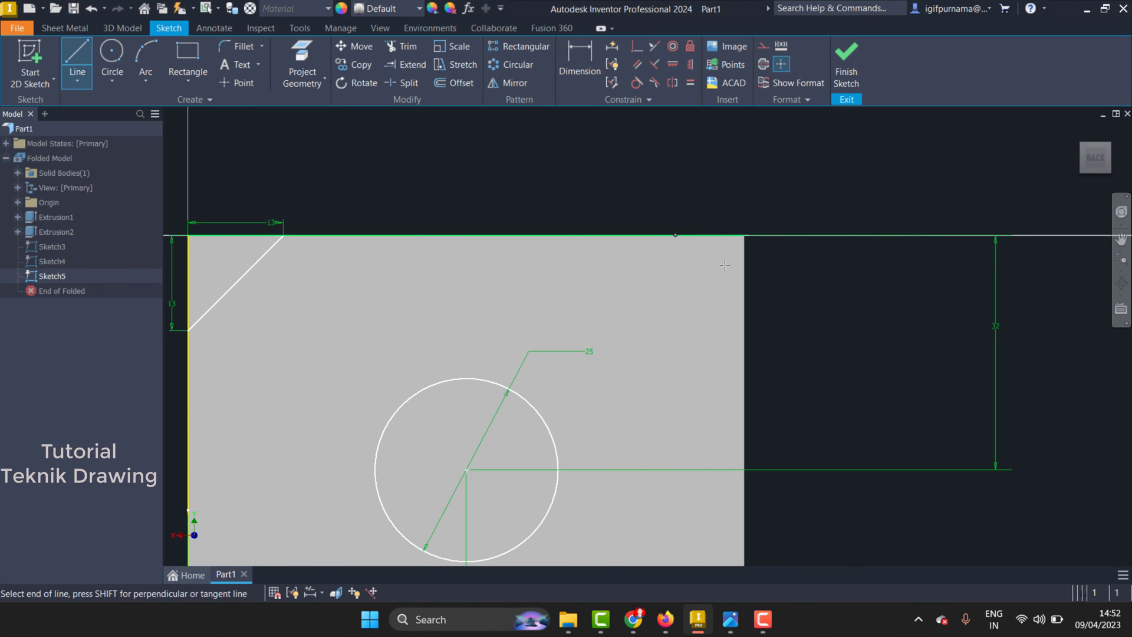
{"action": "left_click", "coordinate": [744, 318]}
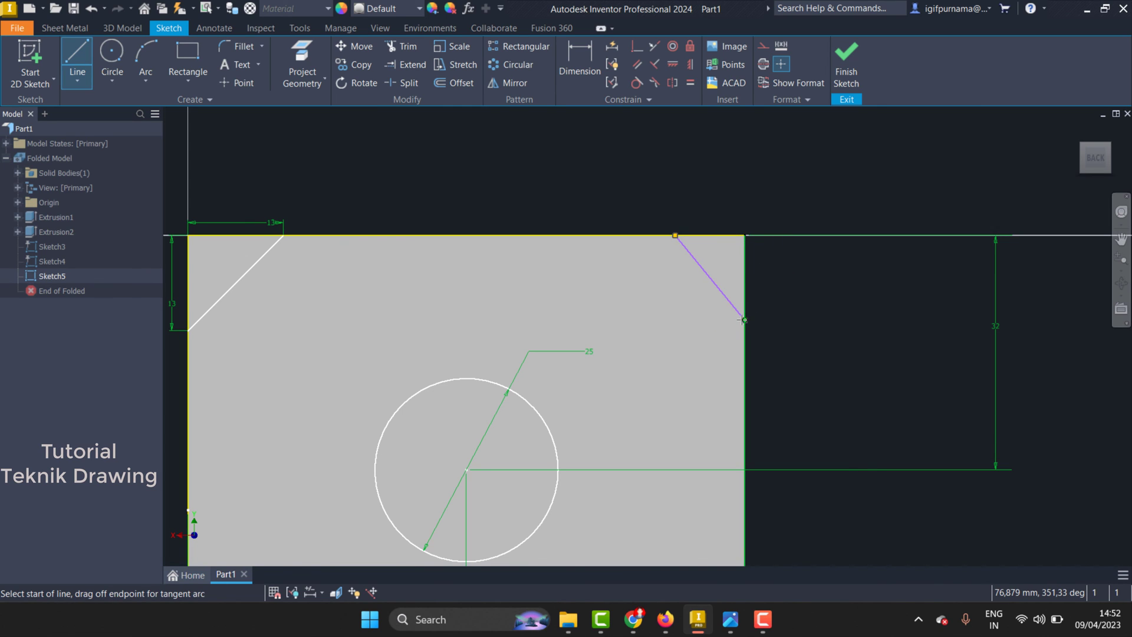
{"action": "key", "text": "Escape"}
- Dimension the right corner line 13 mm along the top and 13 mm vertically, then finish the sketch
{"action": "left_click", "coordinate": [584, 52]}
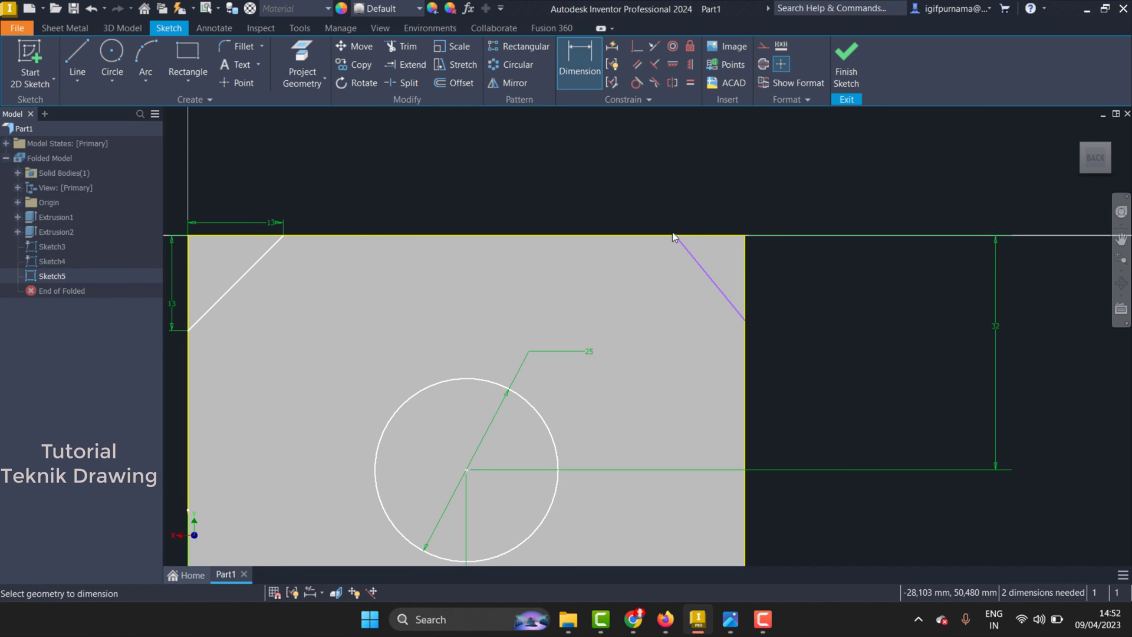
{"action": "left_click", "coordinate": [720, 198]}
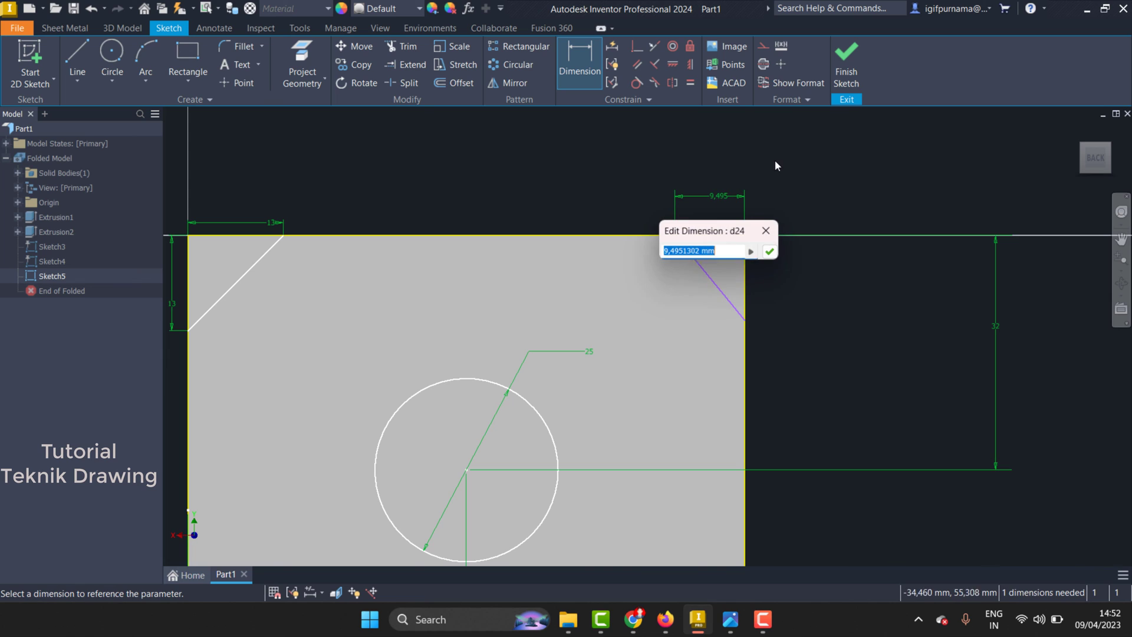
{"action": "type", "text": "13"}
{"action": "left_click", "coordinate": [770, 252]}
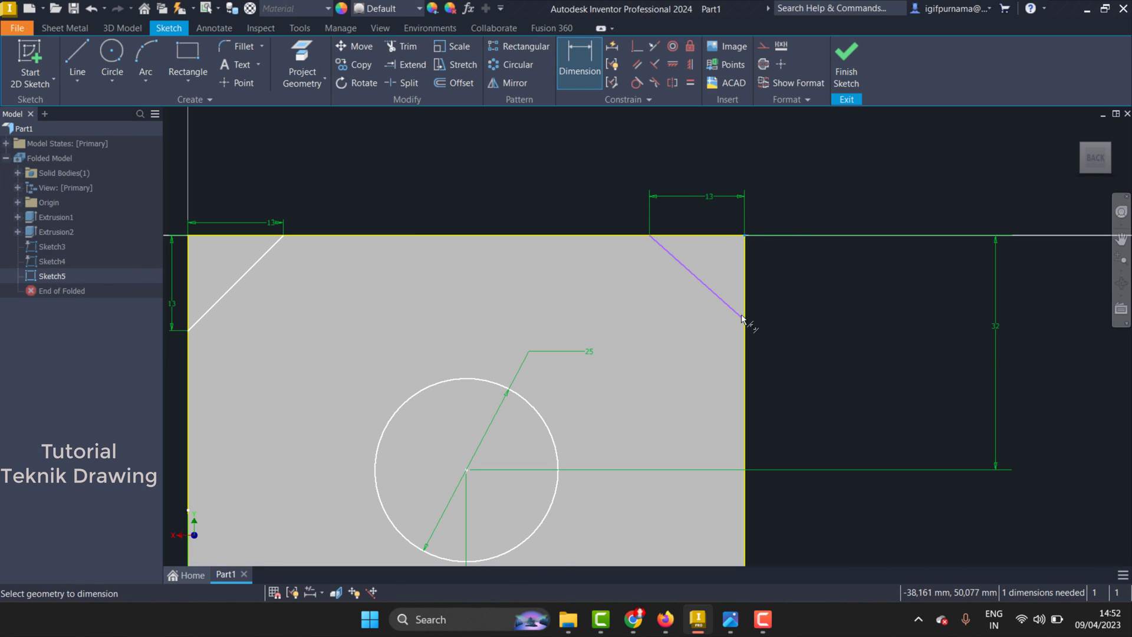
{"action": "left_click", "coordinate": [785, 309]}
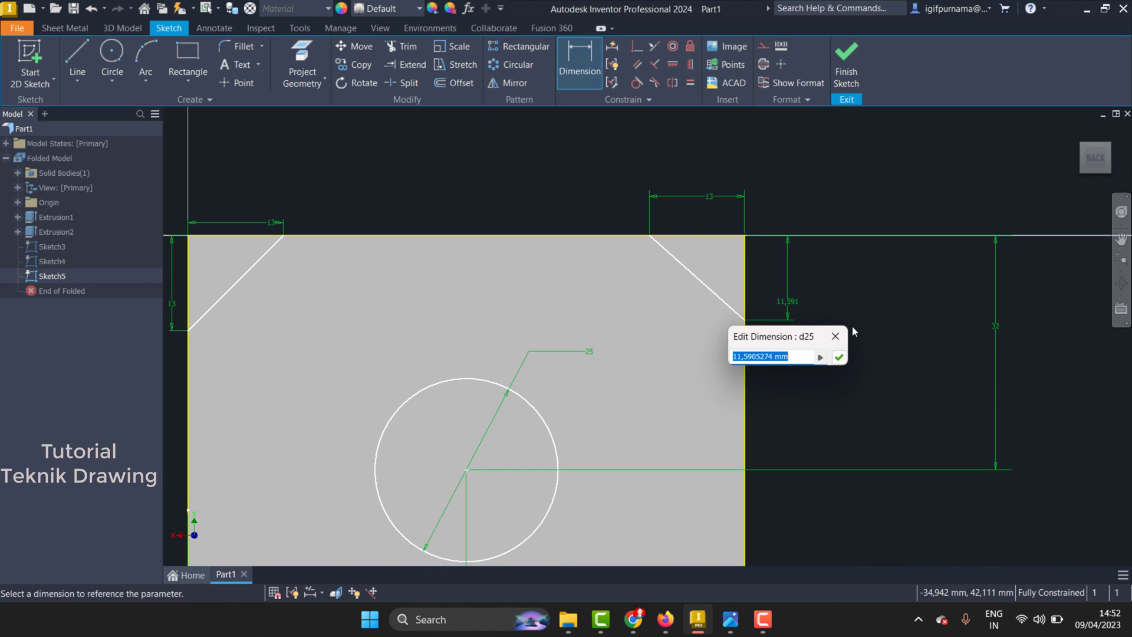
{"action": "type", "text": "13"}
{"action": "left_click", "coordinate": [839, 358]}
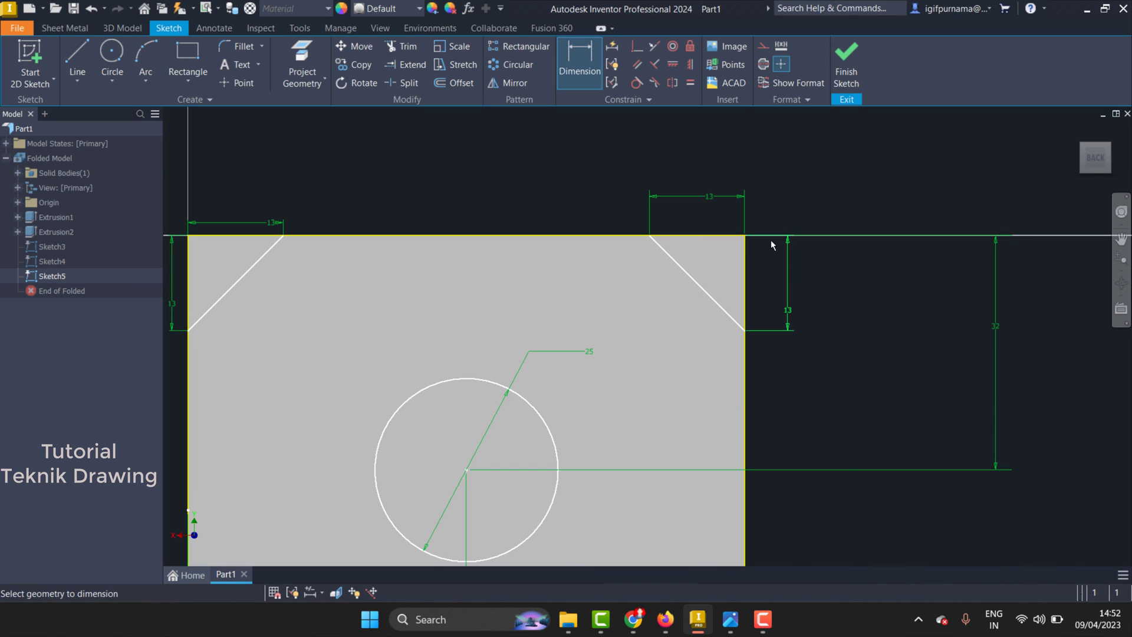
{"action": "scroll", "coordinate": [770, 238], "scroll_direction": "down", "scroll_amount": 3}
{"action": "scroll", "coordinate": [720, 285], "scroll_direction": "up", "scroll_amount": 3}
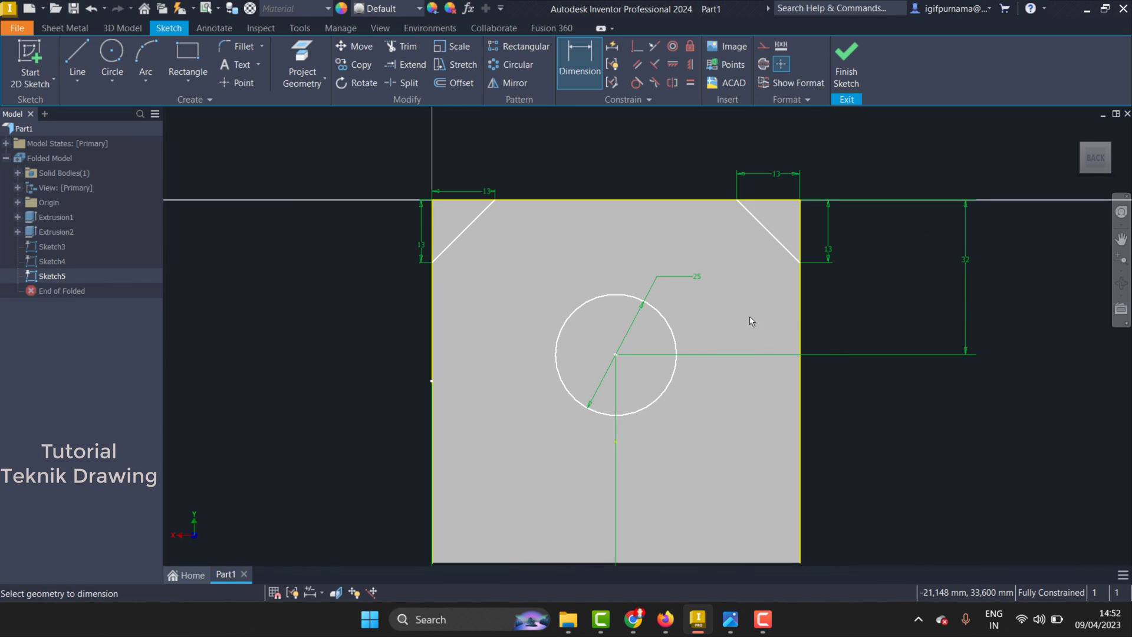
{"action": "left_click", "coordinate": [846, 65]}
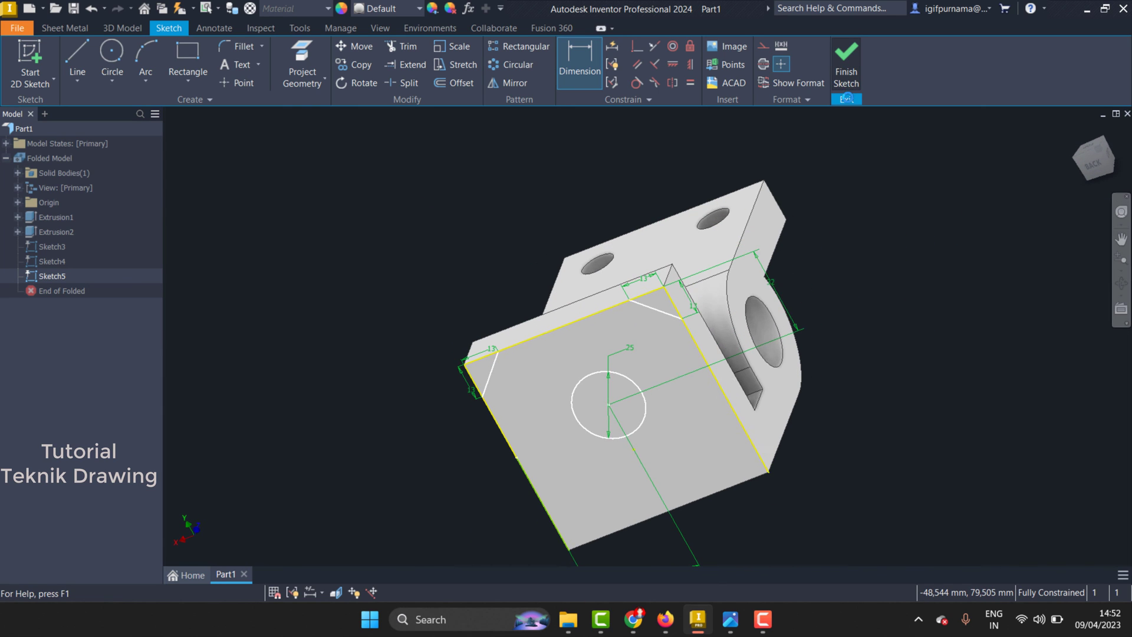
- Cut-extrude Sketch5's two corner triangles and Ø25 circle 17 mm into the upright
{"action": "left_click", "coordinate": [78, 59]}
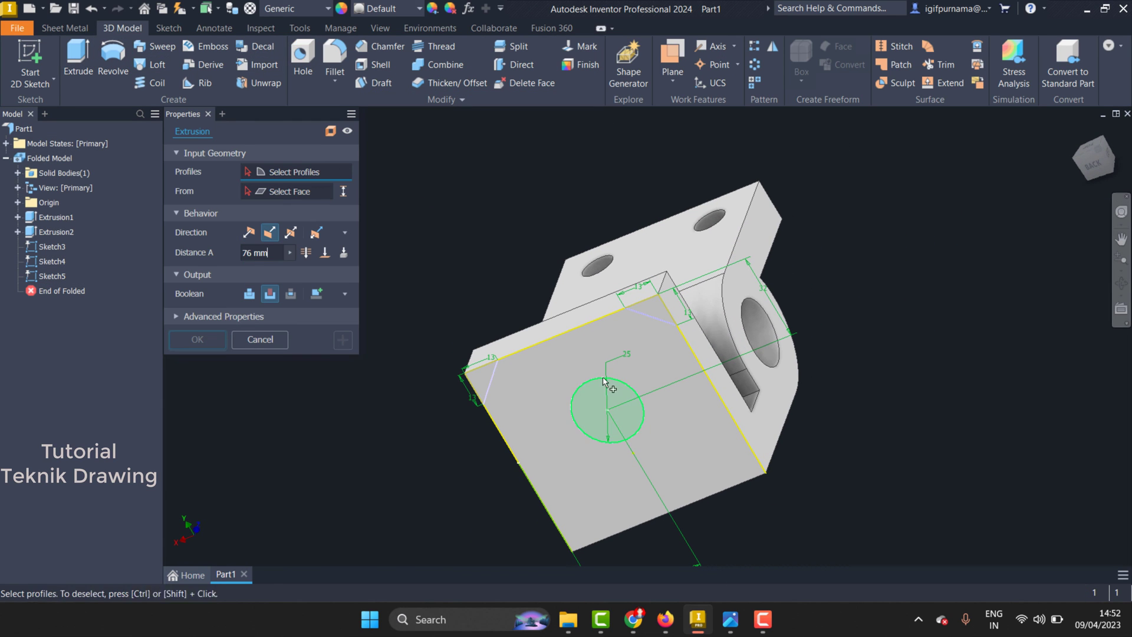
{"action": "left_click", "coordinate": [482, 383]}
{"action": "left_click", "coordinate": [637, 409]}
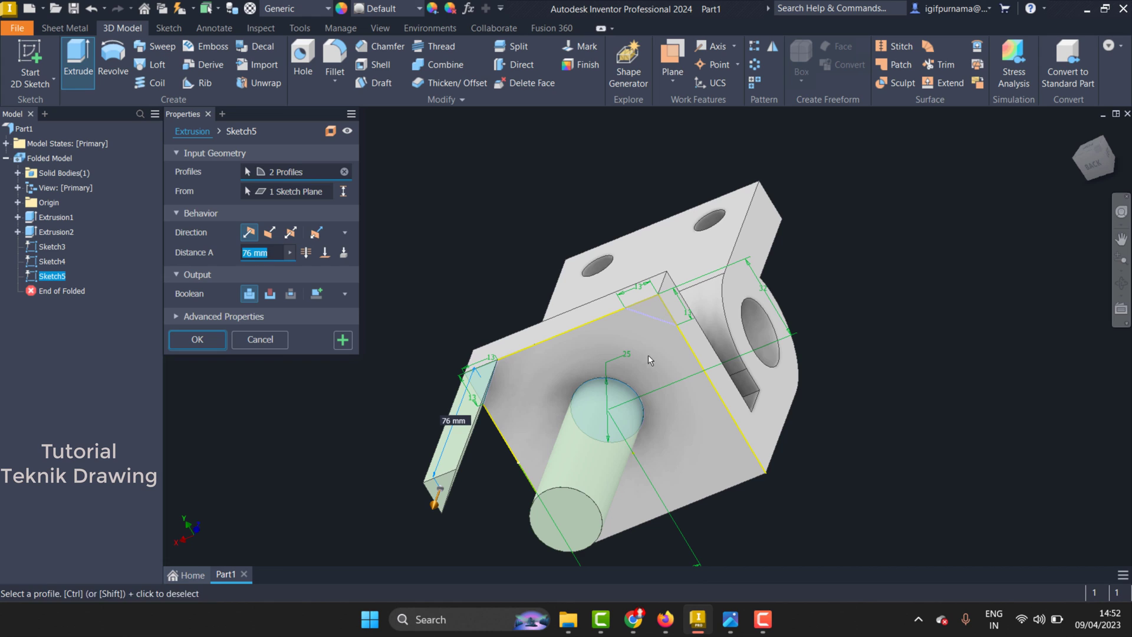
{"action": "left_click", "coordinate": [663, 314]}
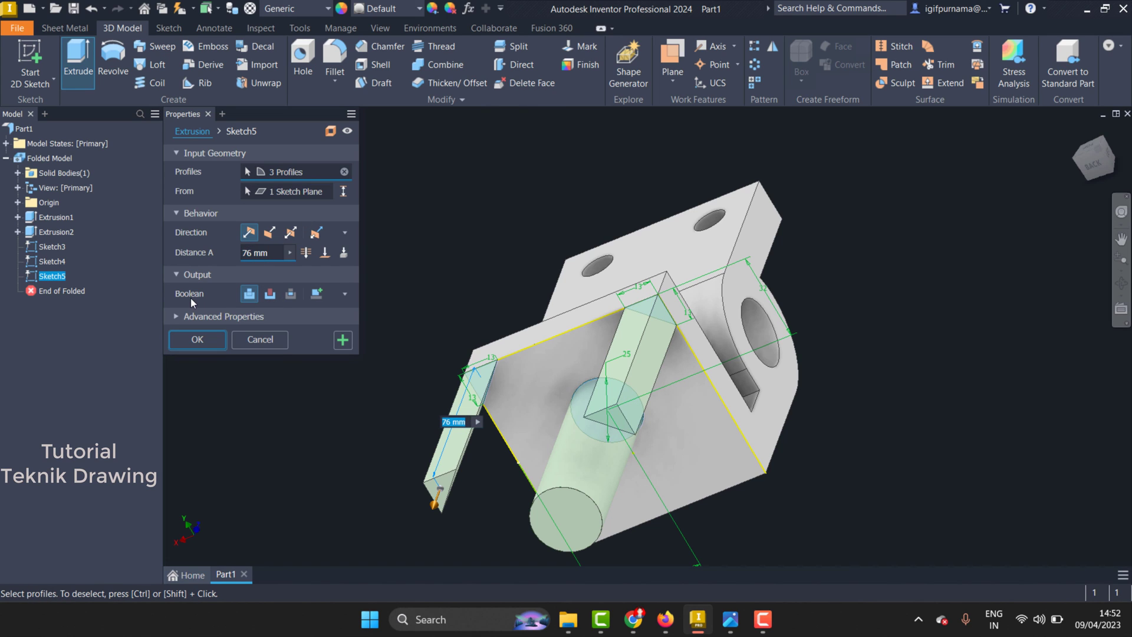
{"action": "left_click", "coordinate": [274, 294]}
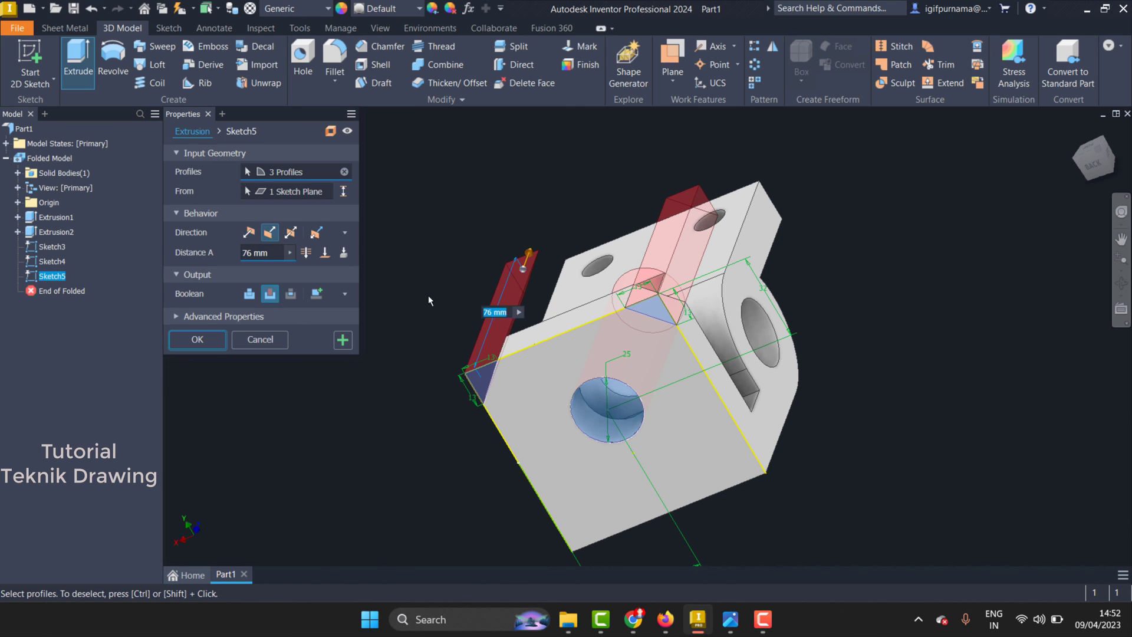
{"action": "left_click", "coordinate": [1121, 283]}
{"action": "mouse_move", "coordinate": [619, 377]}
{"action": "left_mouse_down"}
{"action": "mouse_move", "coordinate": [708, 375]}
{"action": "mouse_move", "coordinate": [633, 319]}
{"action": "mouse_move", "coordinate": [645, 382]}
{"action": "left_mouse_up"}
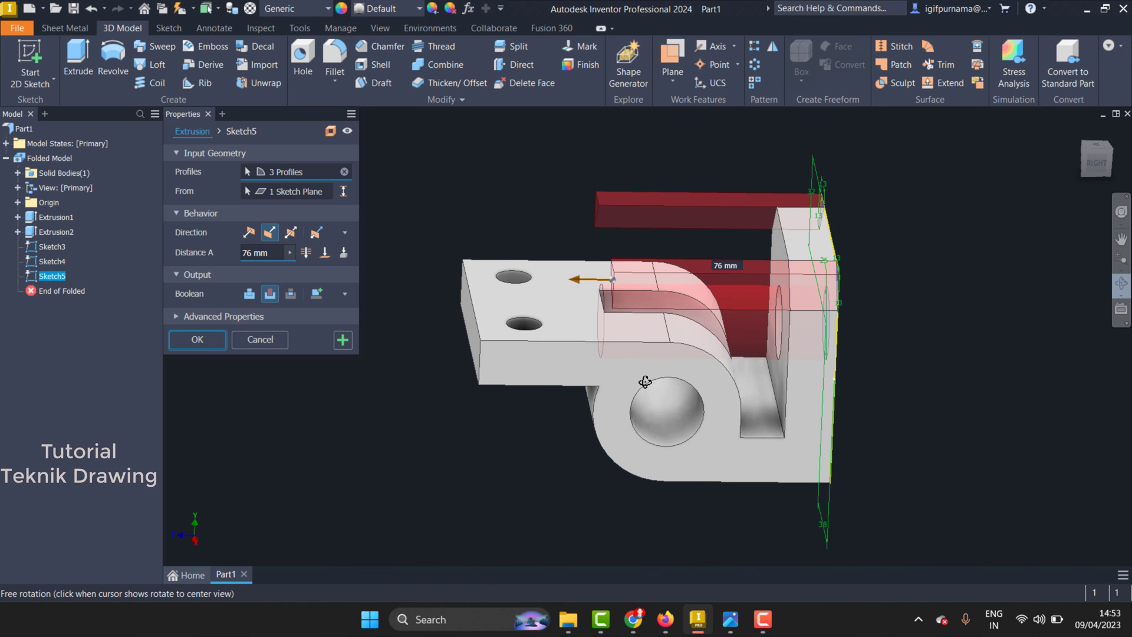
{"action": "right_click", "coordinate": [645, 382]}
{"action": "key", "text": "Escape"}
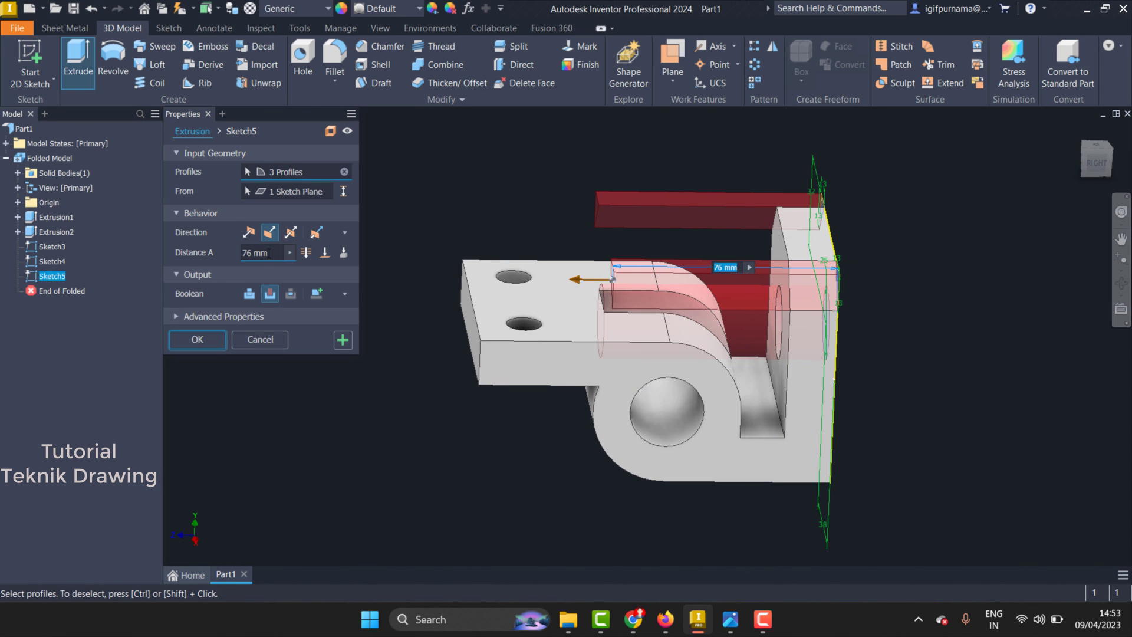
{"action": "left_click_drag", "start_coordinate": [269, 252], "coordinate": [214, 253]}
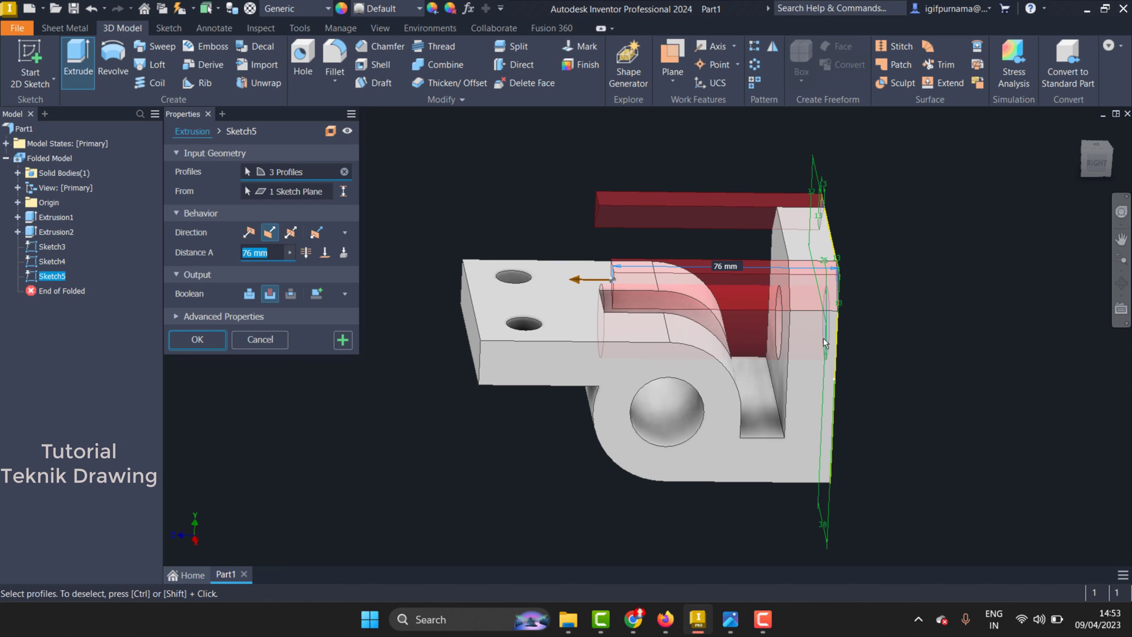
{"action": "type", "text": "17"}
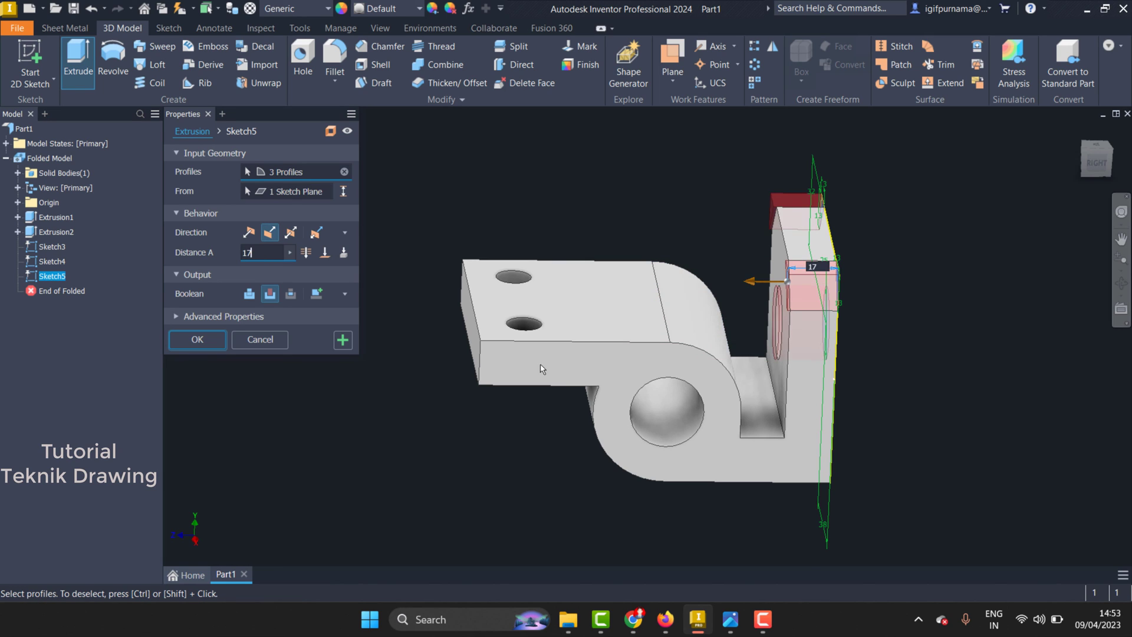
{"action": "left_click", "coordinate": [197, 341]}
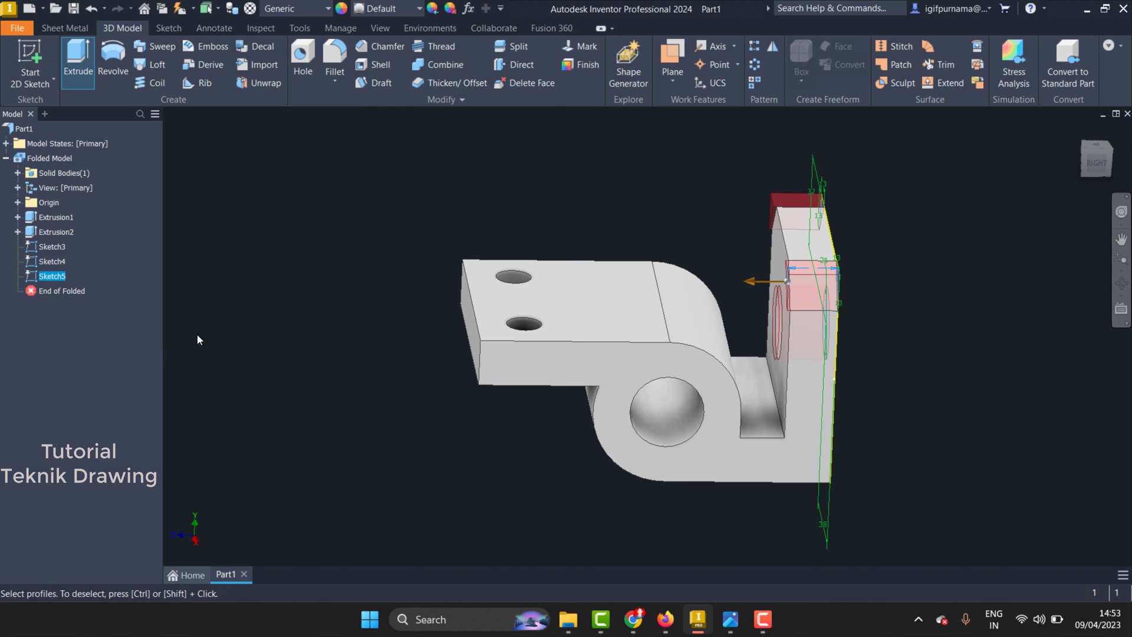
- Orbit to inspect the new cuts, return to the Home view, and compare with the reference drawing
{"action": "left_click", "coordinate": [1121, 283]}
{"action": "left_click_drag", "start_coordinate": [734, 340], "coordinate": [742, 348]}
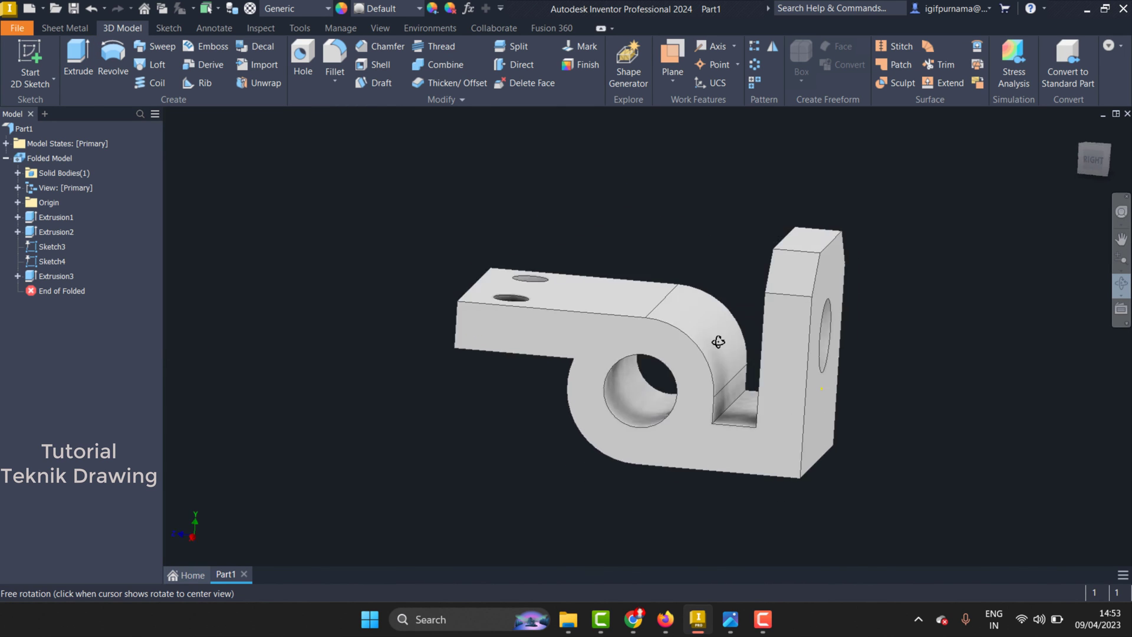
{"action": "right_click", "coordinate": [742, 347]}
{"action": "left_click", "coordinate": [744, 337]}
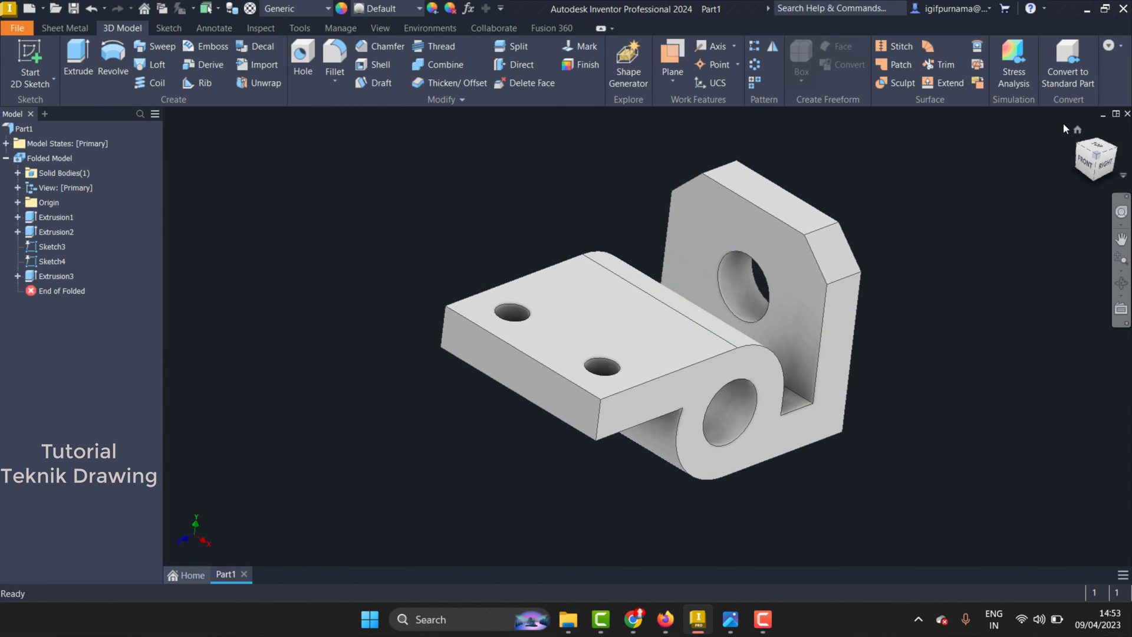
{"action": "left_click", "coordinate": [1081, 134]}
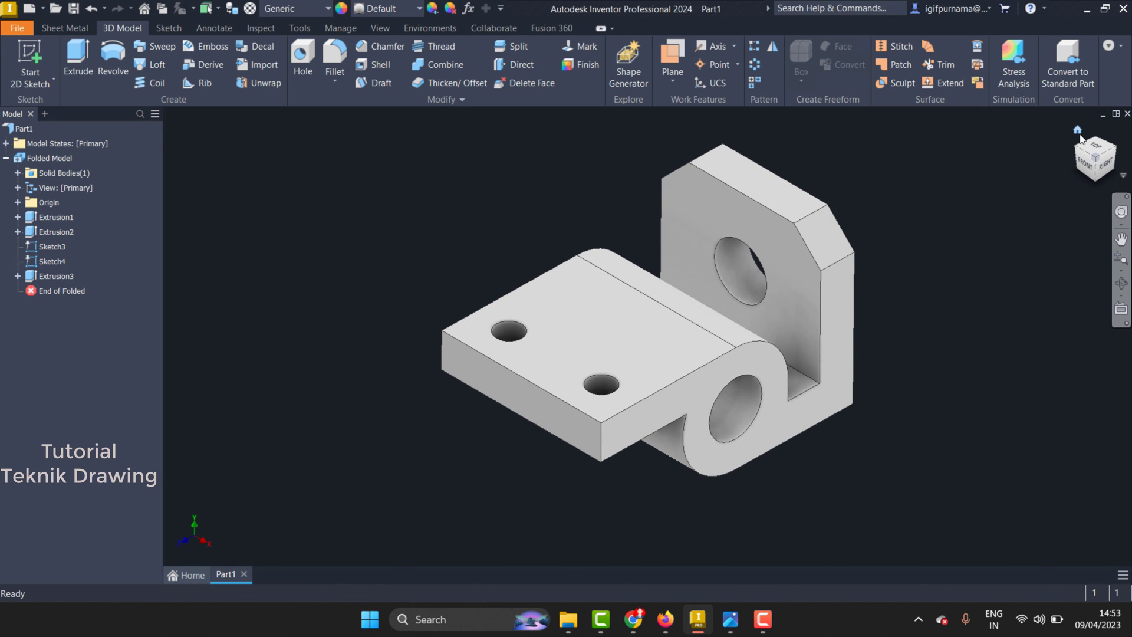
{"action": "left_click", "coordinate": [736, 624]}
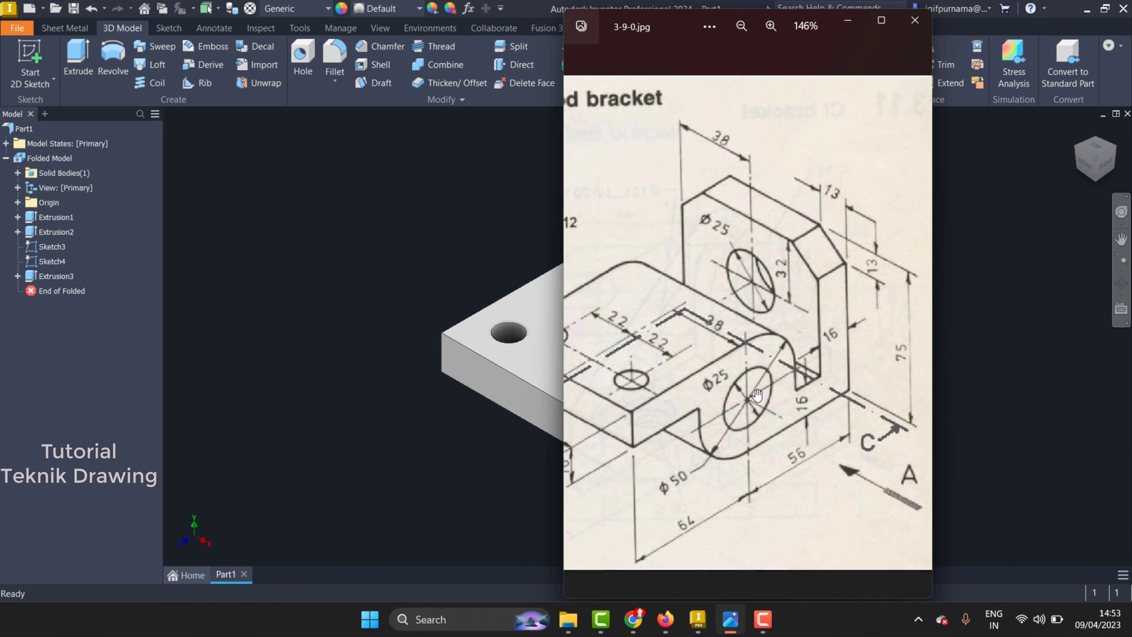
{"action": "scroll", "coordinate": [757, 395], "scroll_direction": "down", "scroll_amount": 5}
{"action": "left_click", "coordinate": [844, 27]}
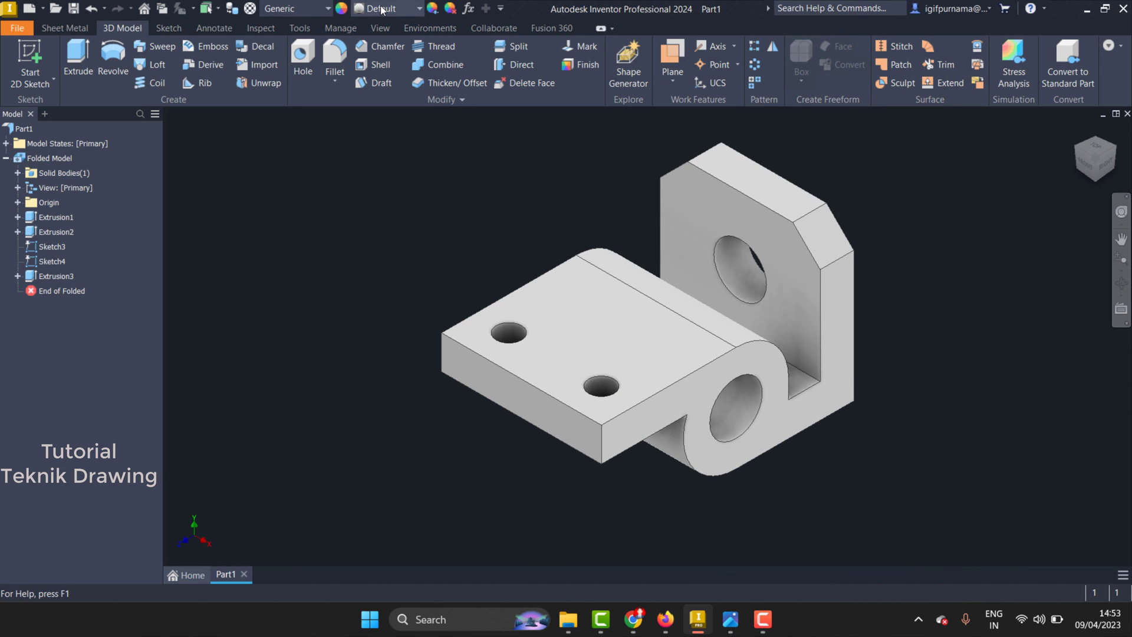
- Apply the Chrome - Polished appearance to the bracket
{"action": "left_click", "coordinate": [412, 10]}
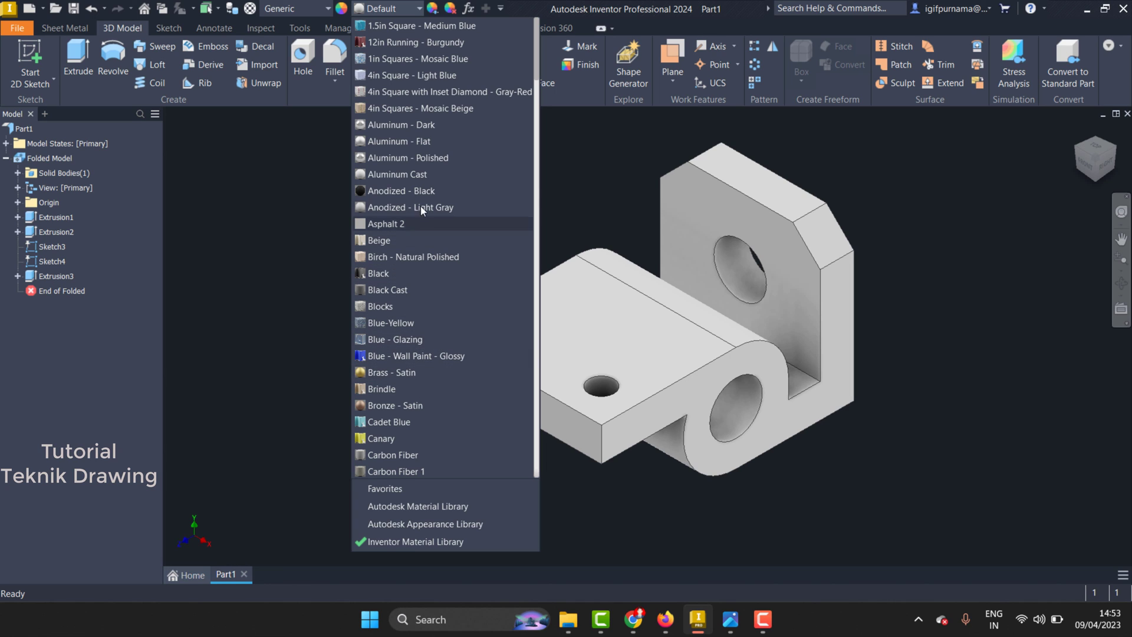
{"action": "scroll", "coordinate": [427, 308], "scroll_direction": "down", "scroll_amount": 3}
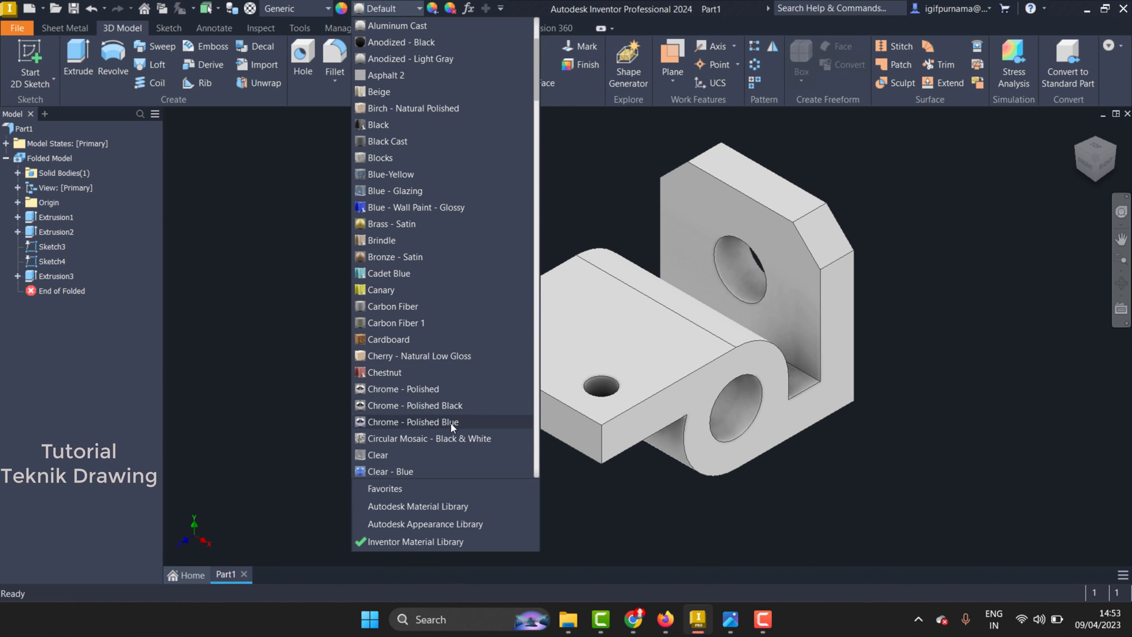
{"action": "left_click", "coordinate": [411, 406]}
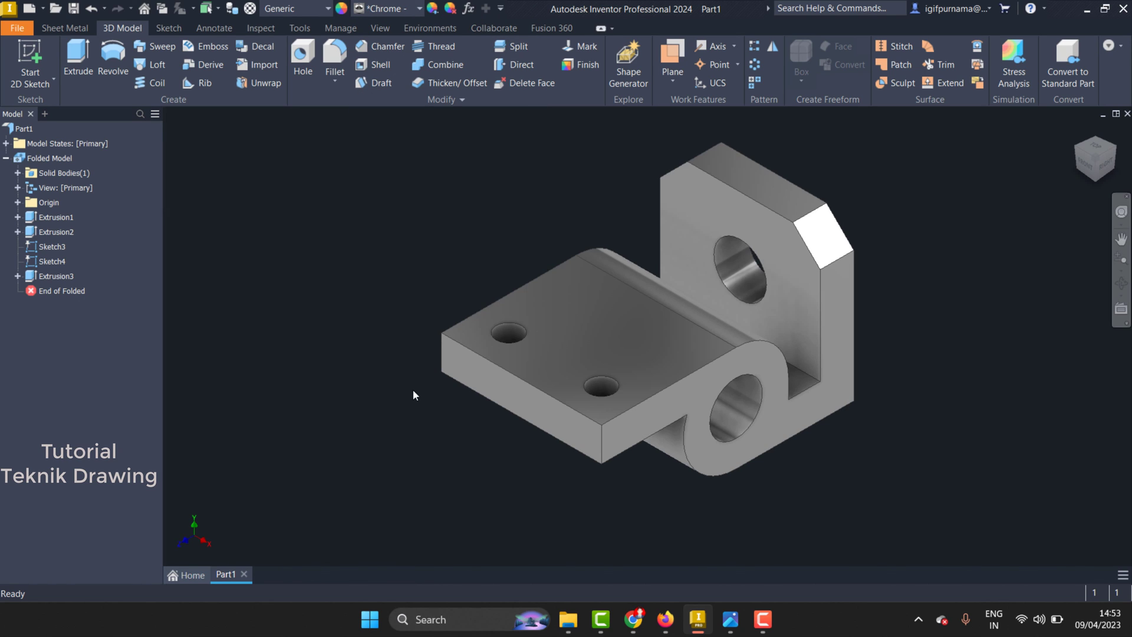
{"action": "scroll", "coordinate": [413, 393], "scroll_direction": "down", "scroll_amount": 3}
{"action": "scroll", "coordinate": [603, 364], "scroll_direction": "up", "scroll_amount": 5}
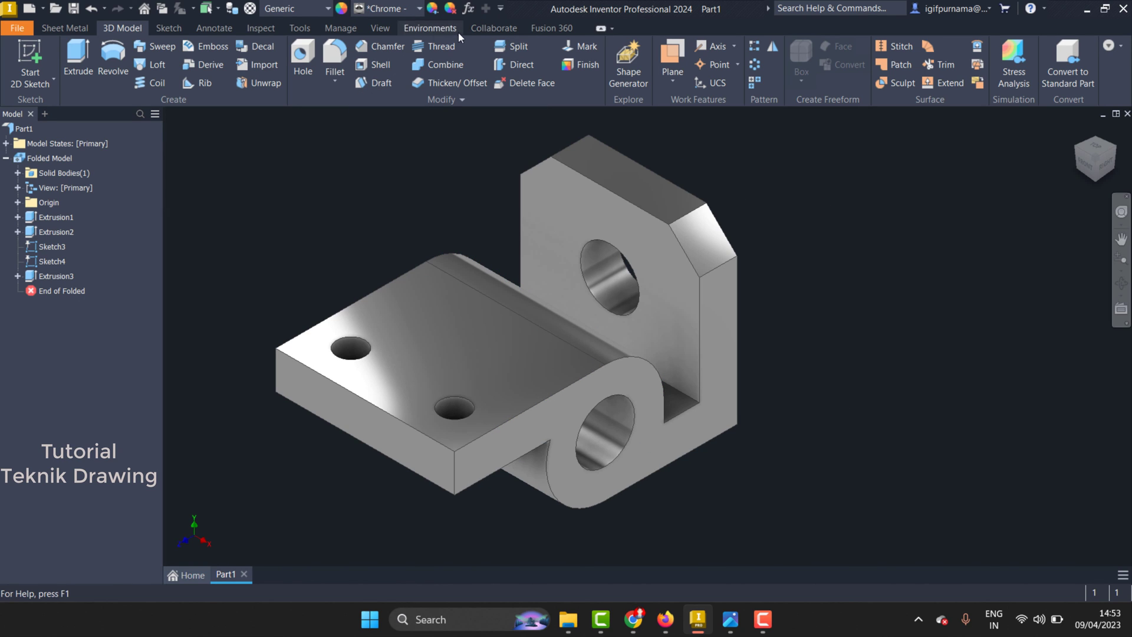
{"action": "left_click", "coordinate": [428, 28]}
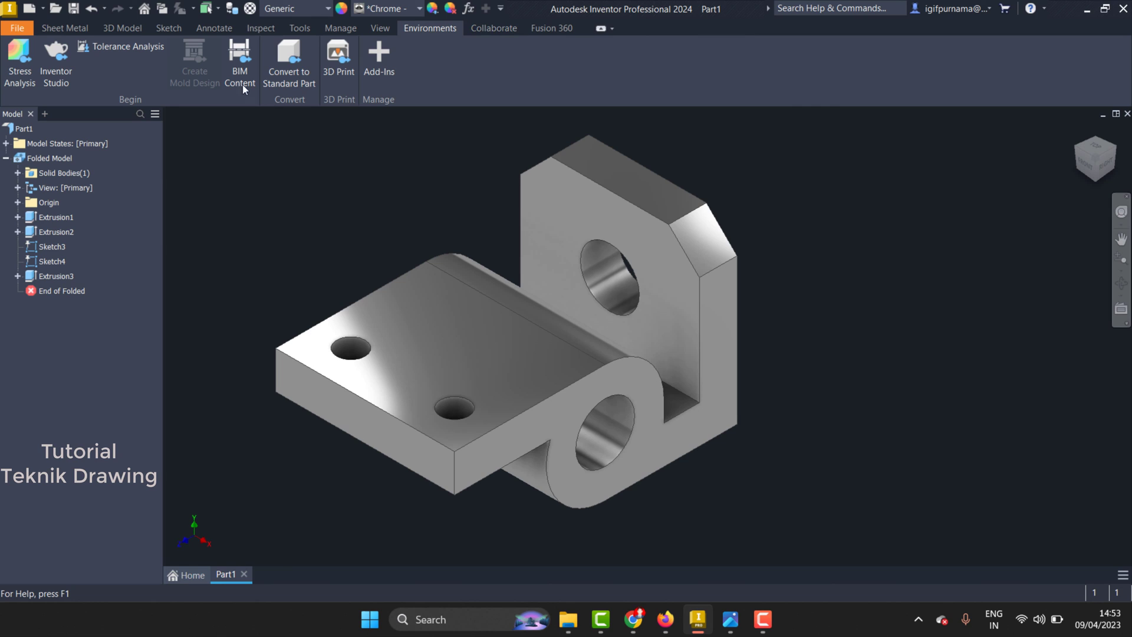
- In Inventor Studio, render an image of the bracket with the current view and lighting
{"action": "left_click", "coordinate": [54, 58]}
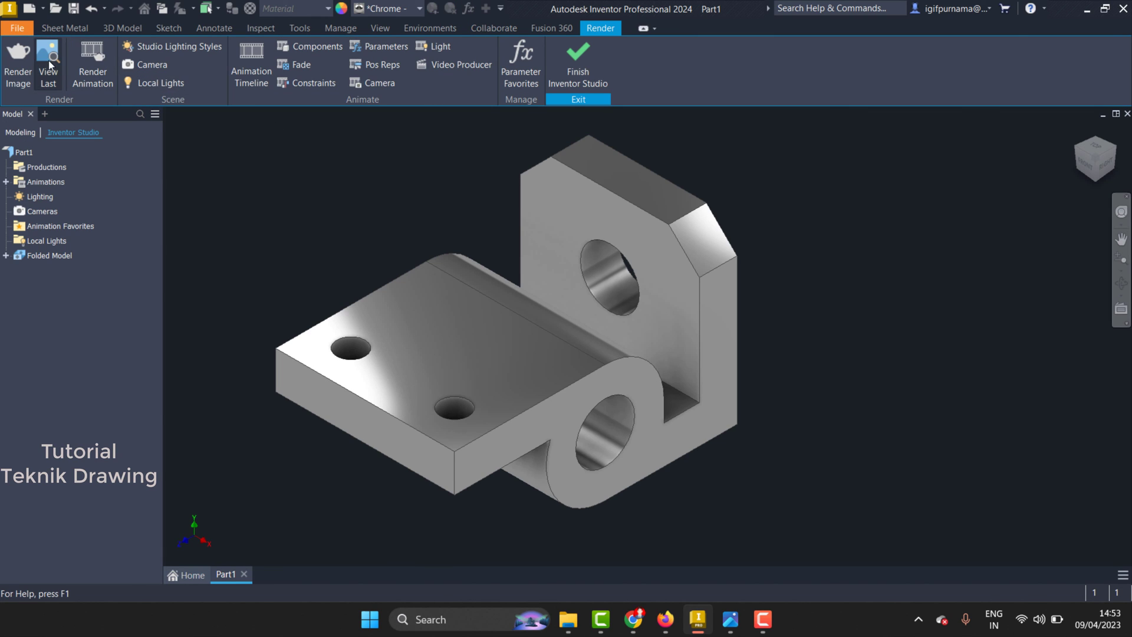
{"action": "left_click", "coordinate": [12, 63]}
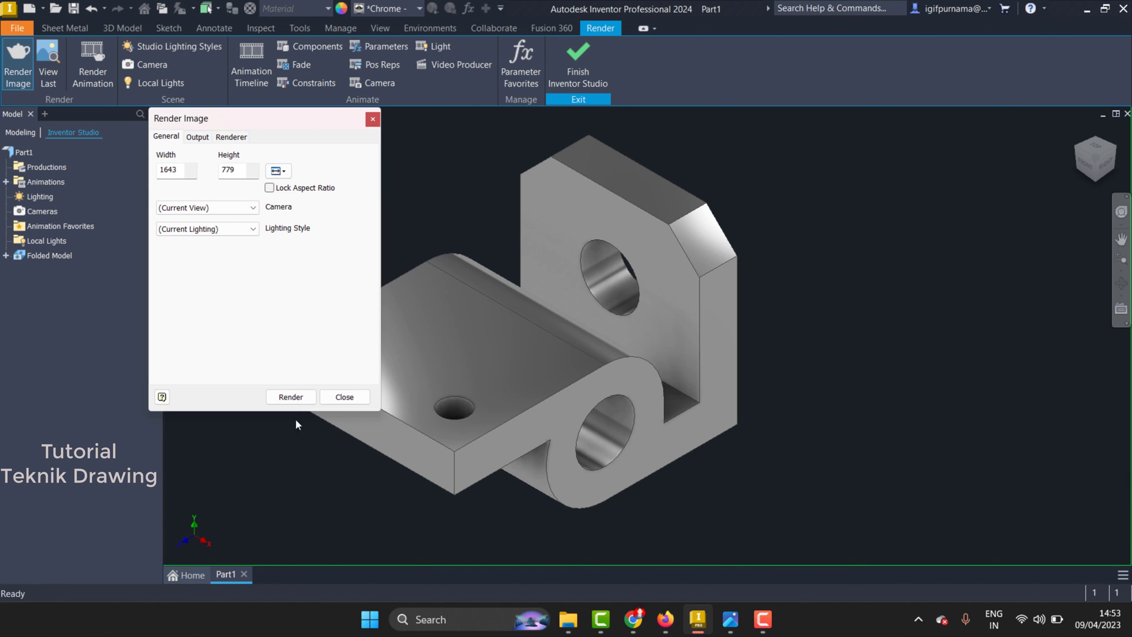
{"action": "key", "text": "Return"}
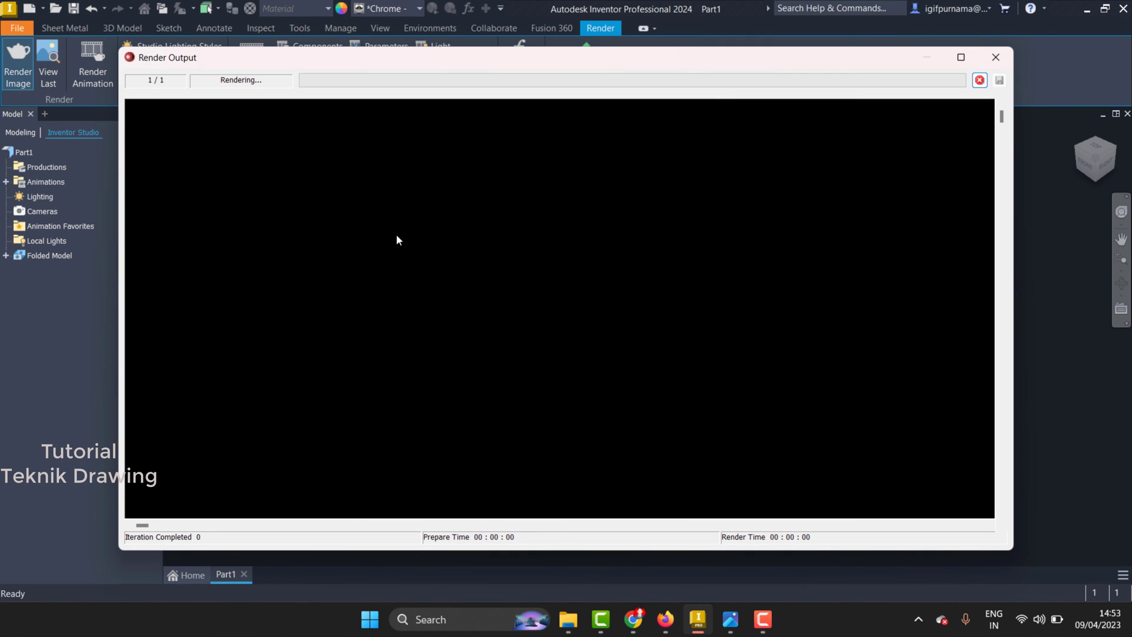